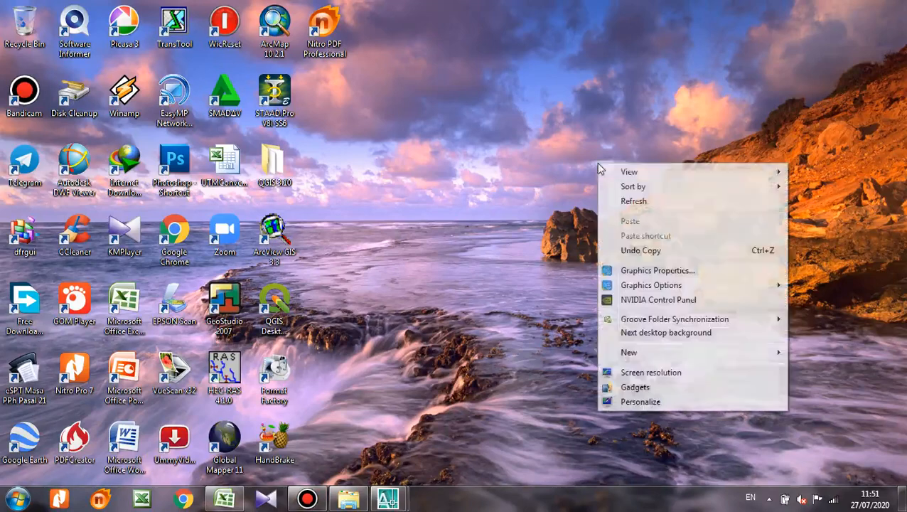
pyautogui.click(627, 200)
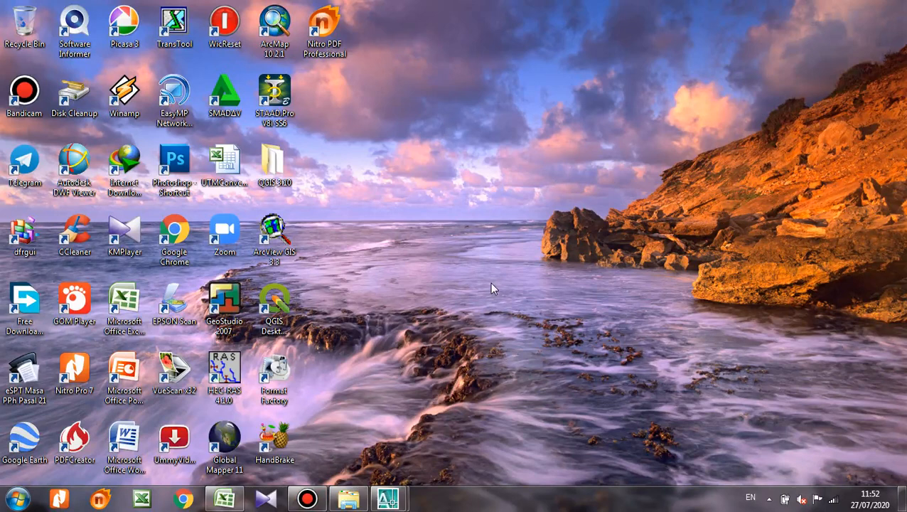
pyautogui.rightClick(494, 226)
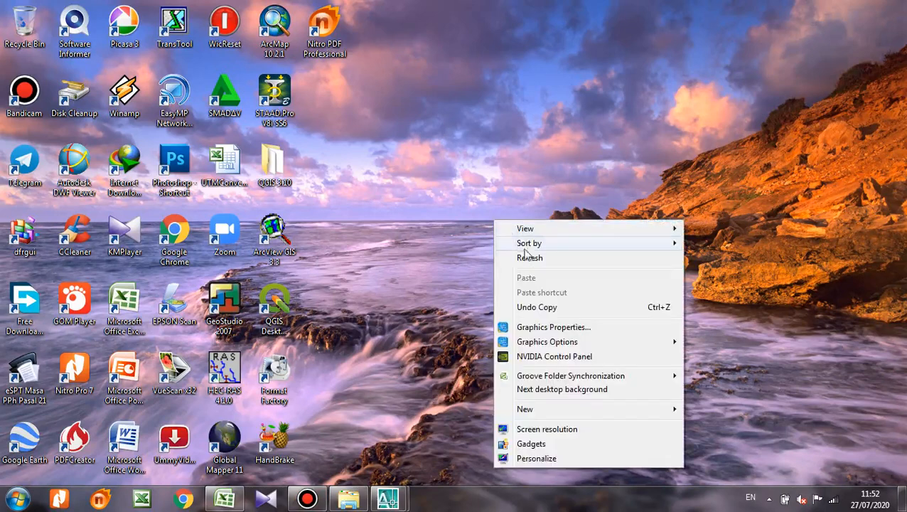
pyautogui.click(532, 256)
pyautogui.rightClick(489, 170)
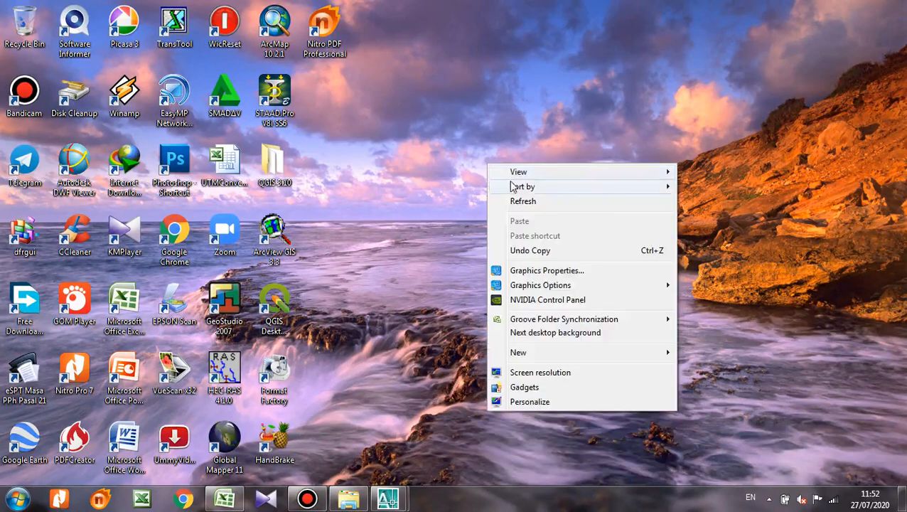
pyautogui.click(521, 199)
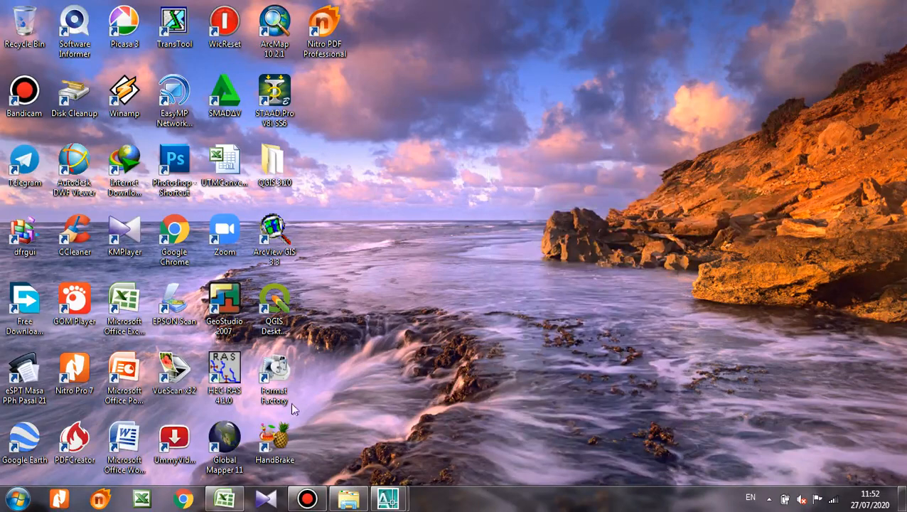
# Launch HEC-RAS 4.1.0 and open the project TUGAS S,BELO from the folder f:\Program\PELATIHAN HEC RAS\sungai belo
pyautogui.doubleClick(224, 370)
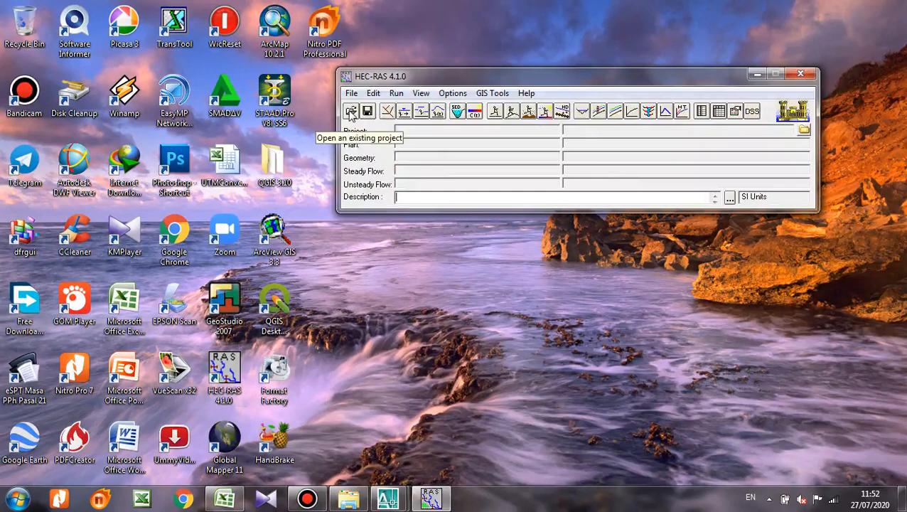
pyautogui.click(350, 112)
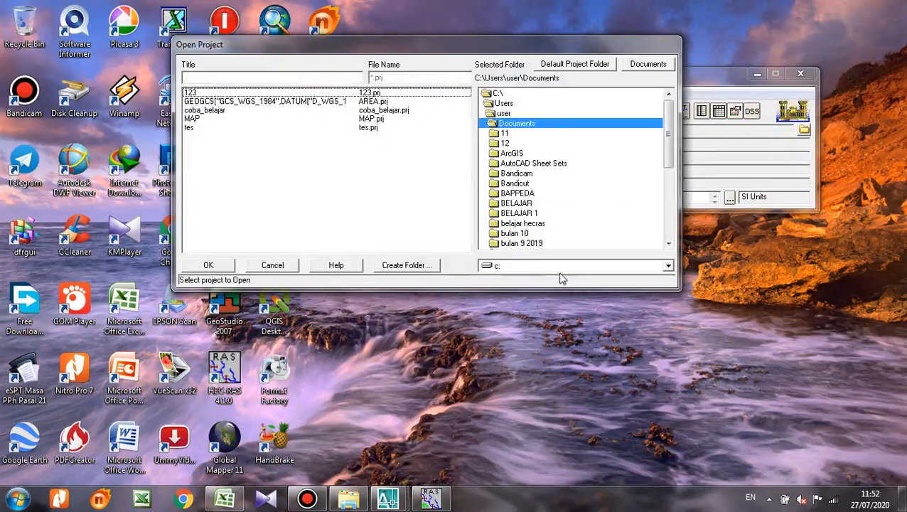
pyautogui.click(556, 268)
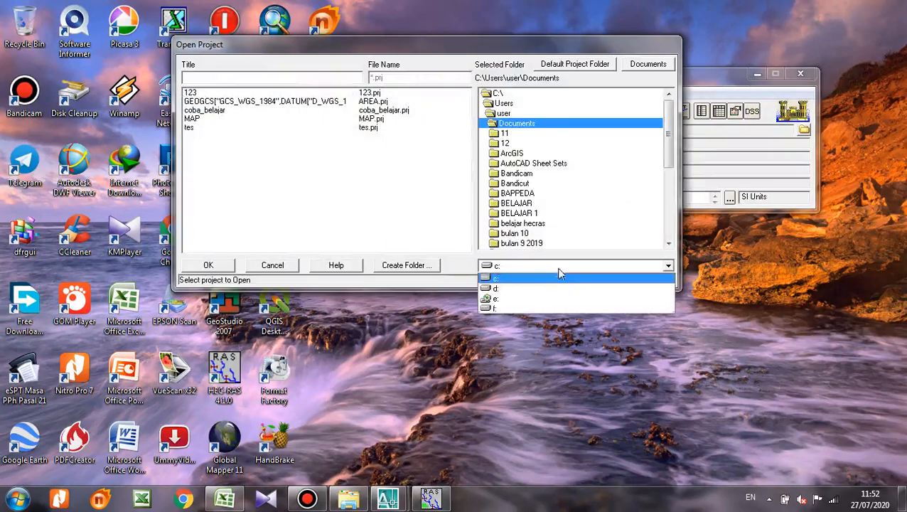
pyautogui.click(552, 307)
pyautogui.click(516, 206)
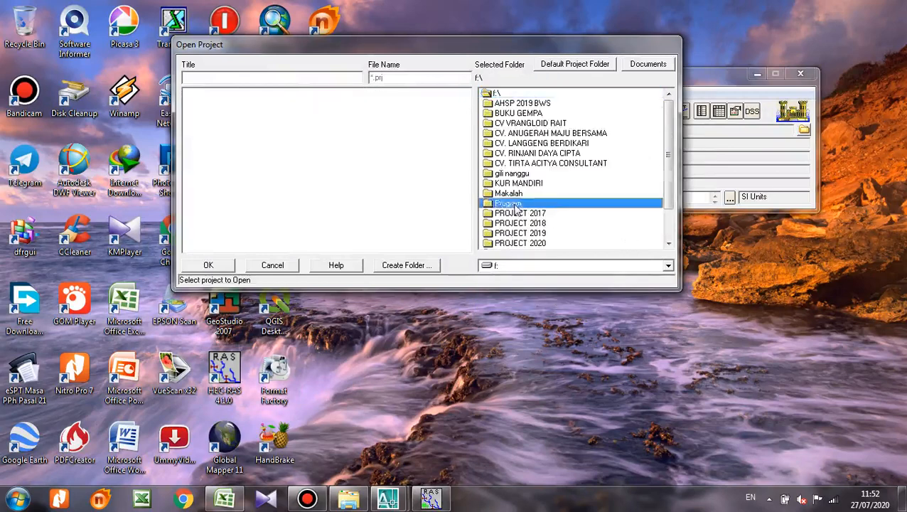
pyautogui.doubleClick(516, 206)
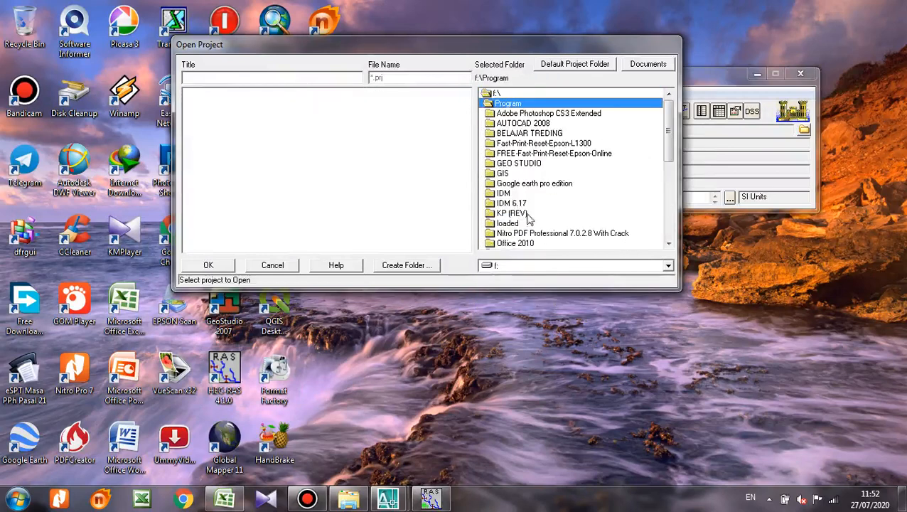
pyautogui.click(668, 244)
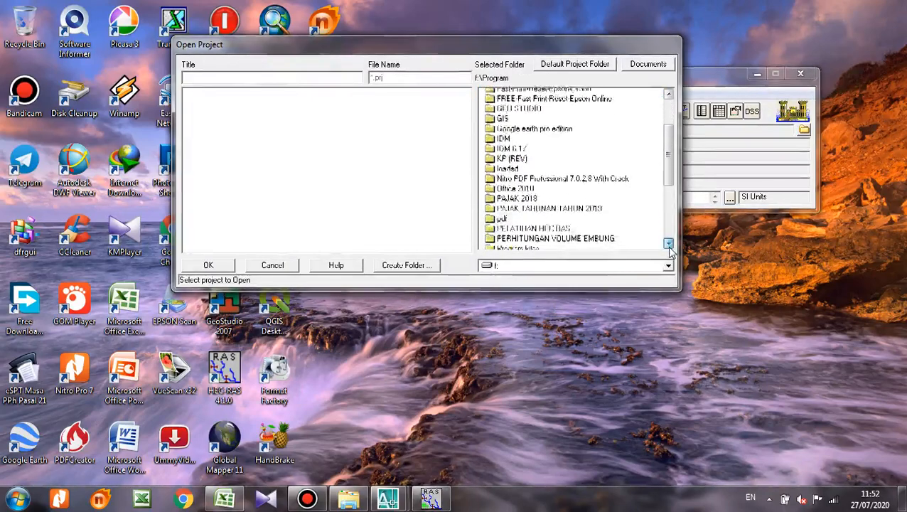
pyautogui.doubleClick(569, 221)
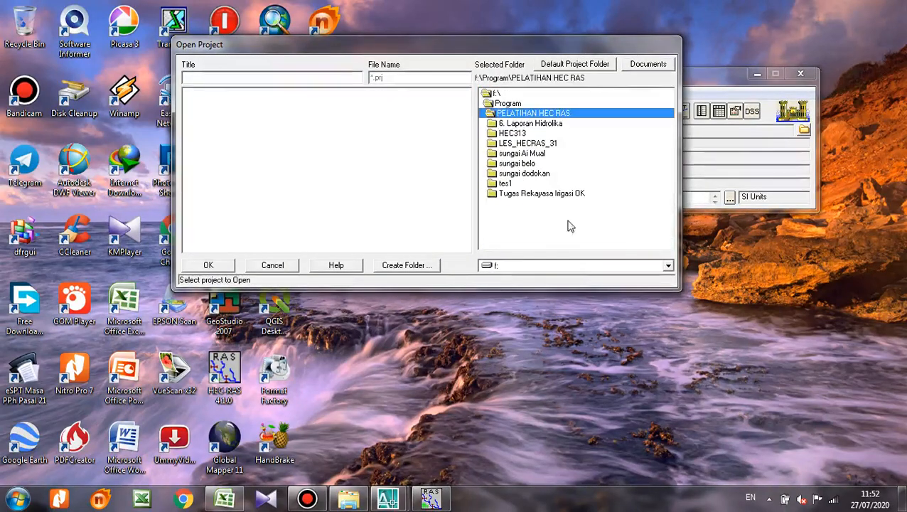
pyautogui.doubleClick(523, 164)
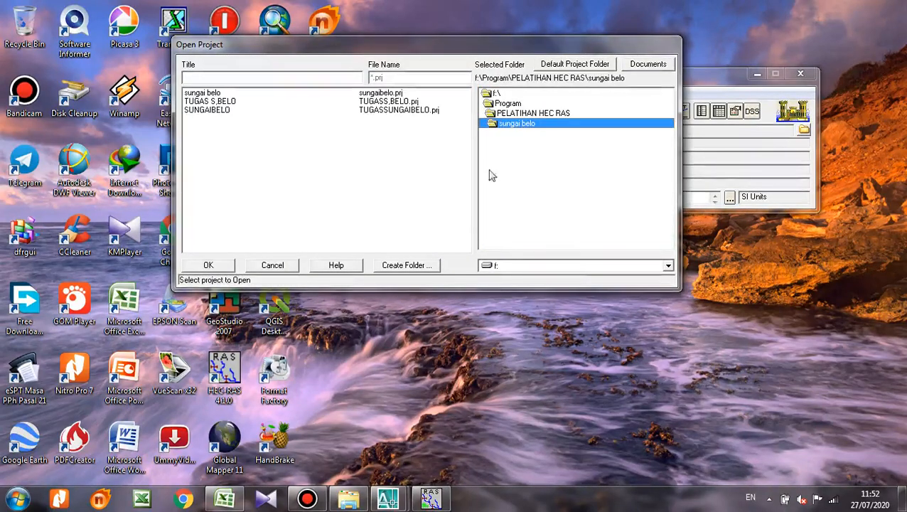
pyautogui.doubleClick(213, 101)
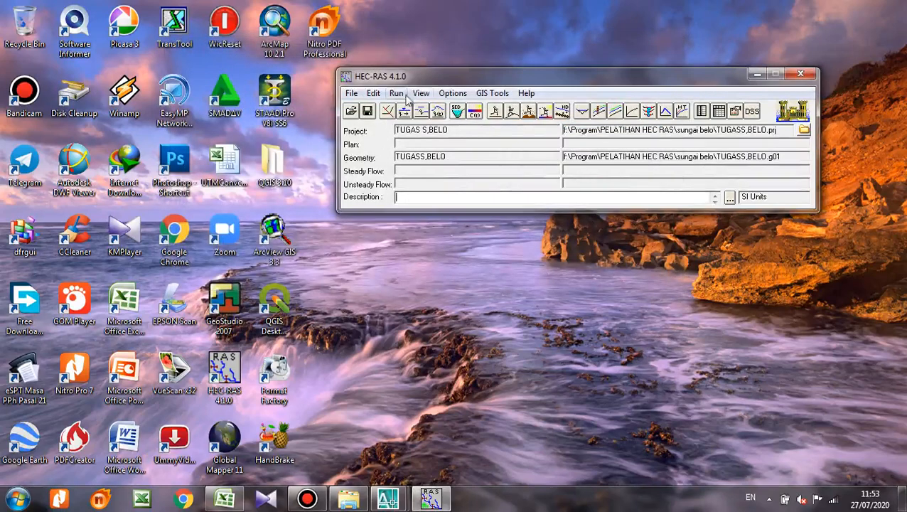
# Check the project's unit system and accept System International (Metric System)
pyautogui.click(448, 96)
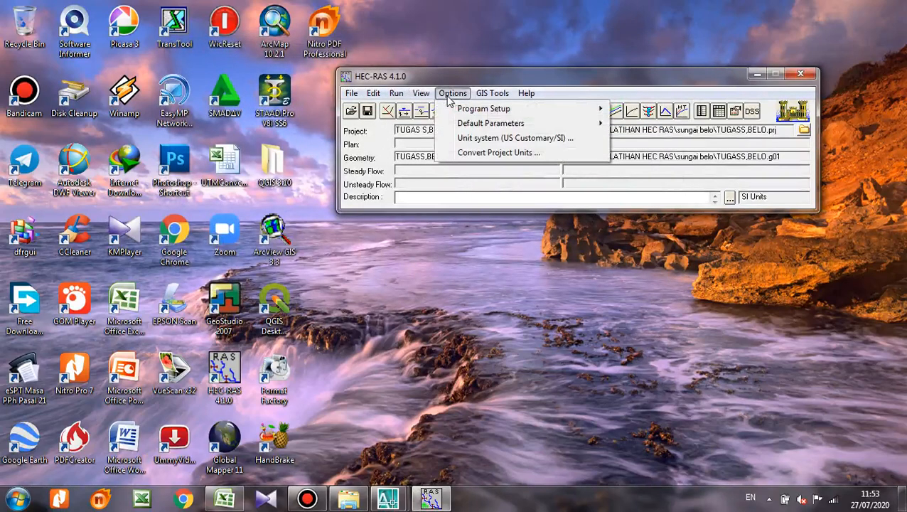
pyautogui.click(470, 139)
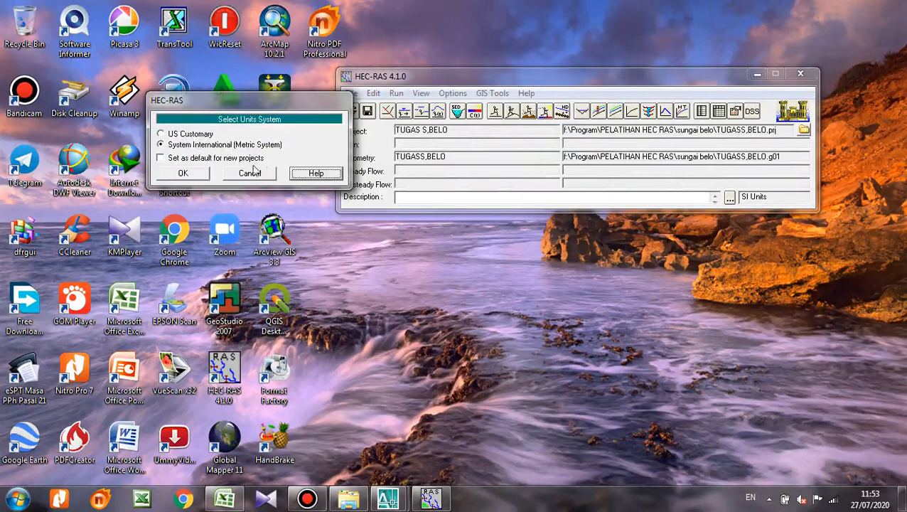
pyautogui.click(204, 175)
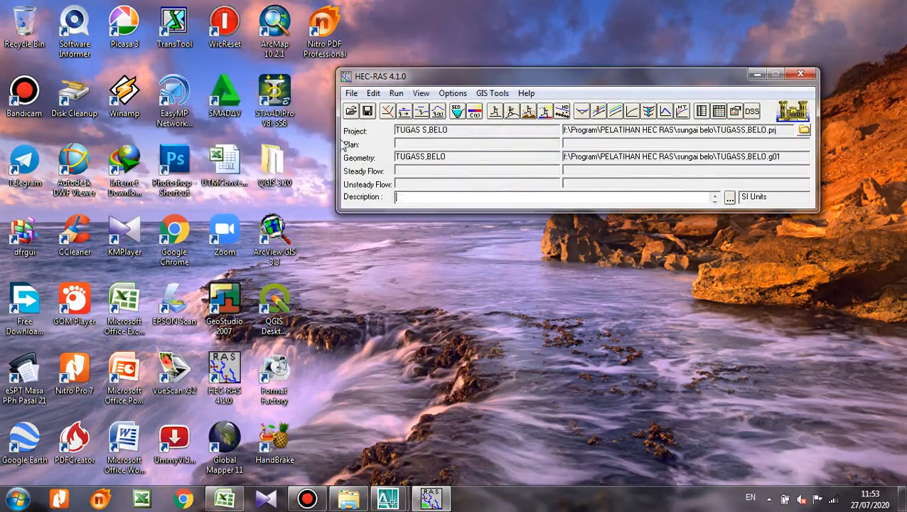
# Examine the geometric data's cross sections for river SUNGAI BELO, reach TUGAS, stepping upstream from river station 1 to 21, and close both editors
pyautogui.click(387, 111)
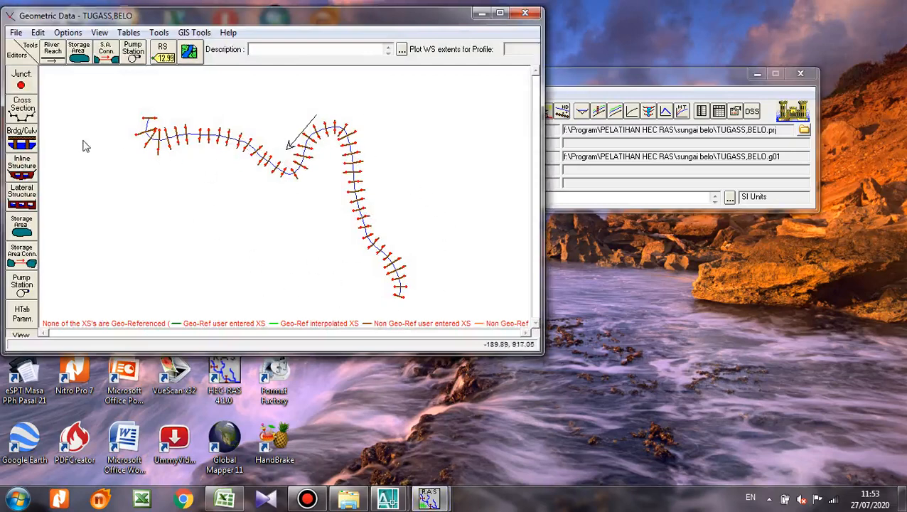
pyautogui.click(22, 118)
pyautogui.click(520, 145)
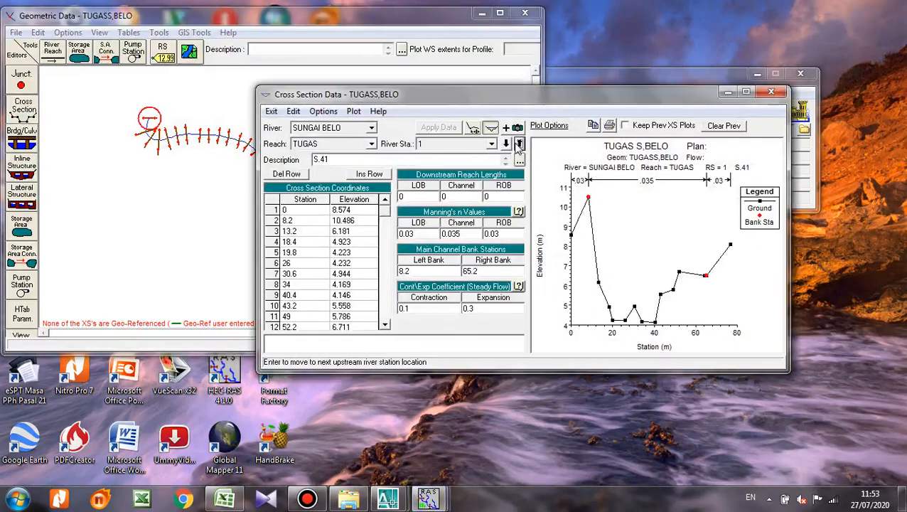
pyautogui.click(519, 144)
pyautogui.click(520, 145)
pyautogui.click(520, 145)
pyautogui.click(520, 145)
pyautogui.click(519, 145)
pyautogui.click(519, 145)
pyautogui.click(519, 145)
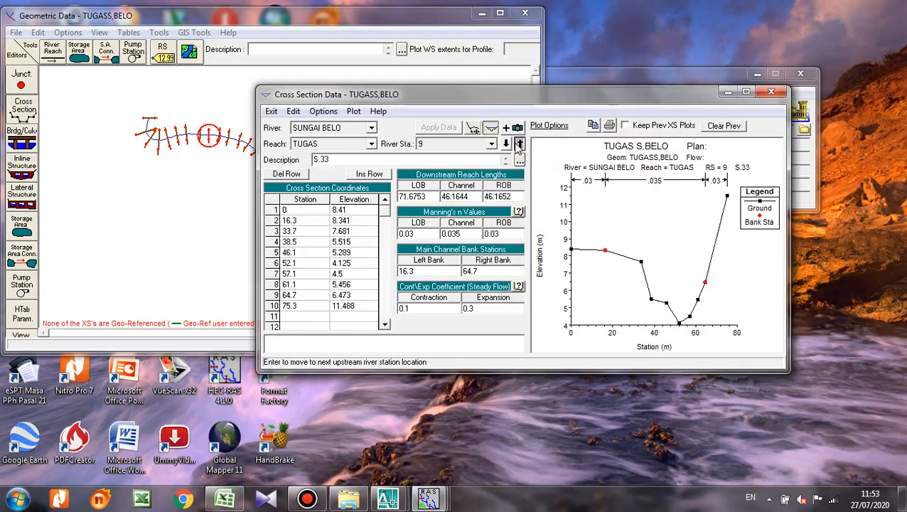
pyautogui.click(519, 145)
pyautogui.click(519, 145)
pyautogui.click(520, 145)
pyautogui.click(520, 145)
pyautogui.click(520, 145)
pyautogui.click(520, 145)
pyautogui.click(520, 145)
pyautogui.click(520, 145)
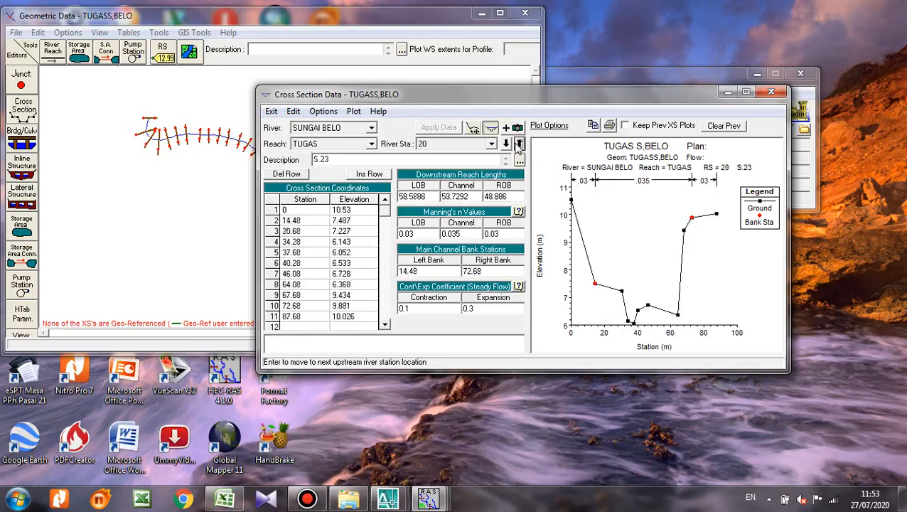
pyautogui.click(520, 145)
pyautogui.click(519, 145)
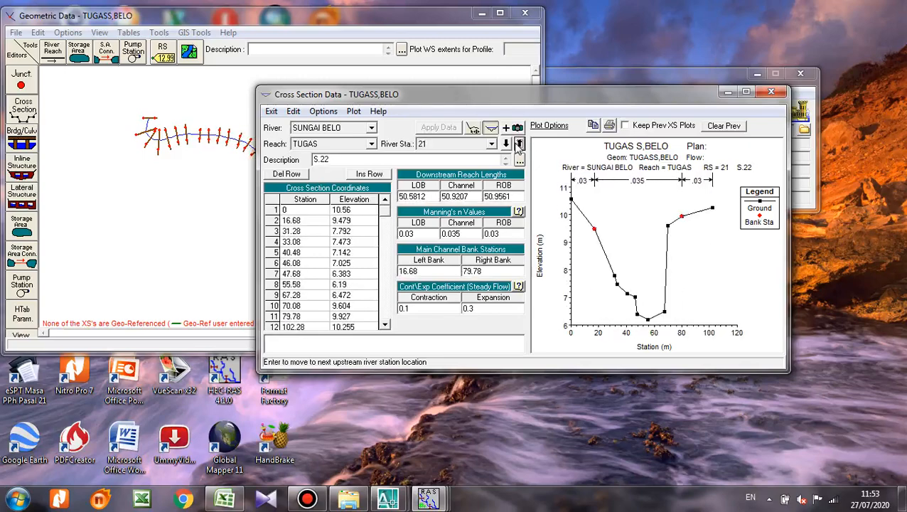
pyautogui.click(770, 93)
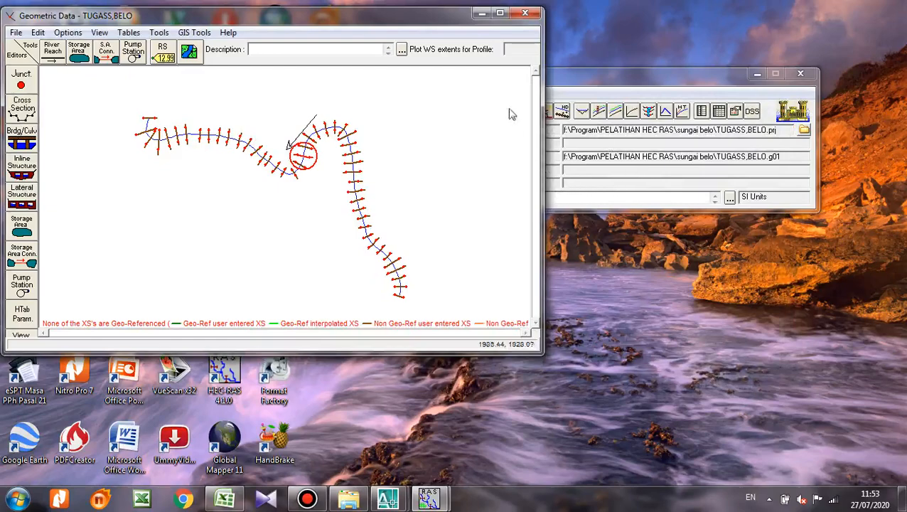
pyautogui.click(526, 14)
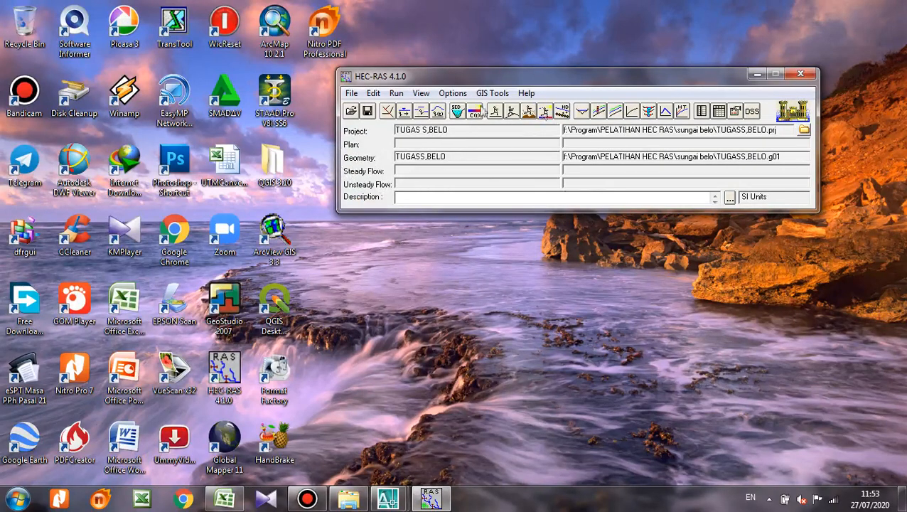
# Open the steady flow data editor and select the number of profiles for editing
pyautogui.click(374, 93)
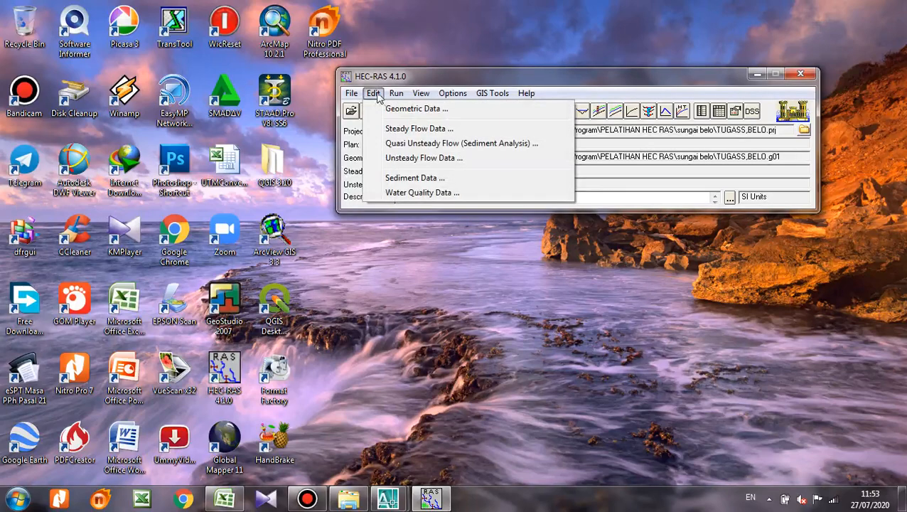
pyautogui.click(402, 132)
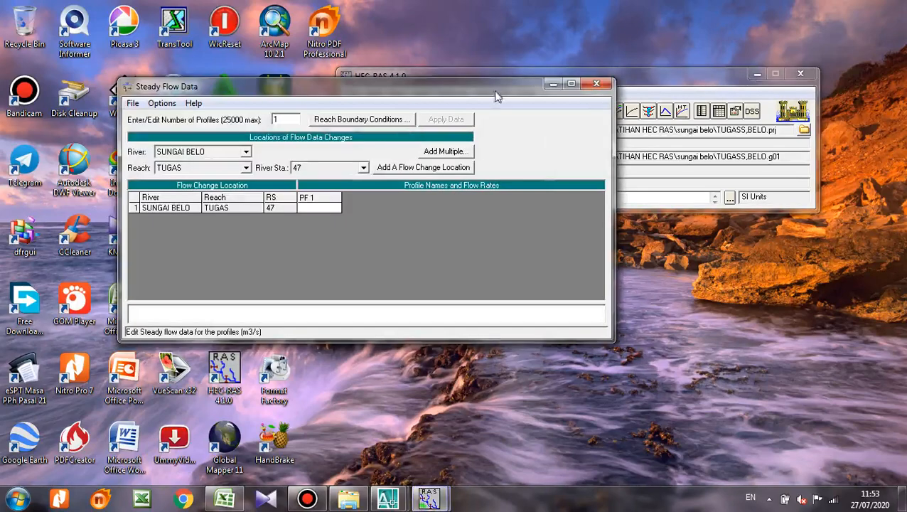
pyautogui.moveTo(474, 96); pyautogui.dragTo(514, 42)
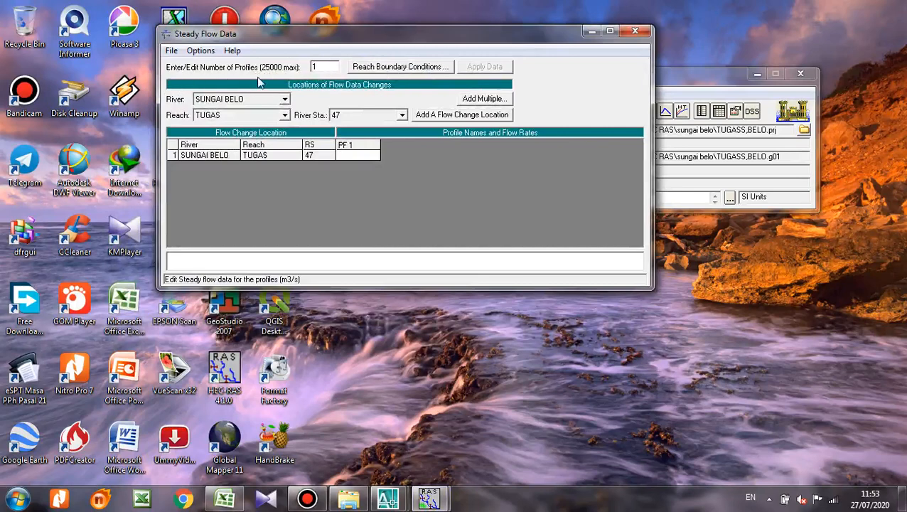
pyautogui.click(321, 67)
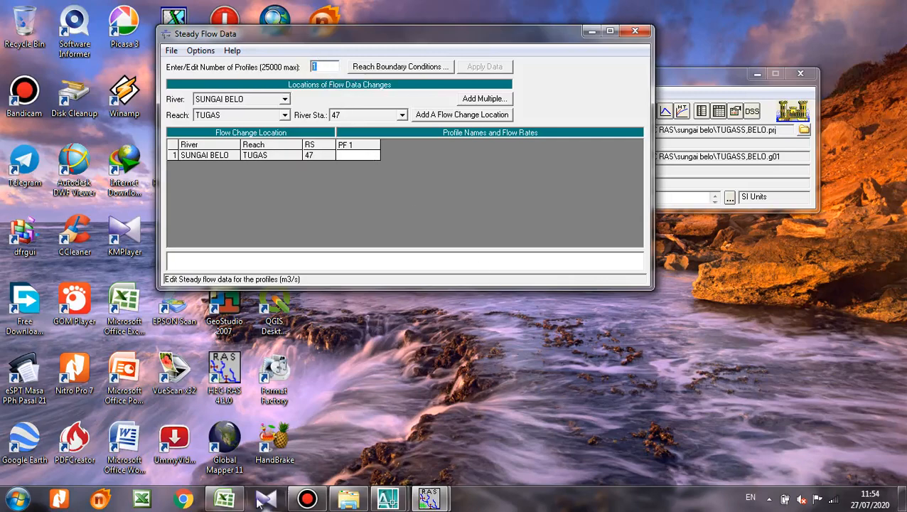
# Switch to the Excel workbook Book1.xlsx and examine the design discharges from Q2 to Q100 on Sheet2
pyautogui.moveTo(236, 503)
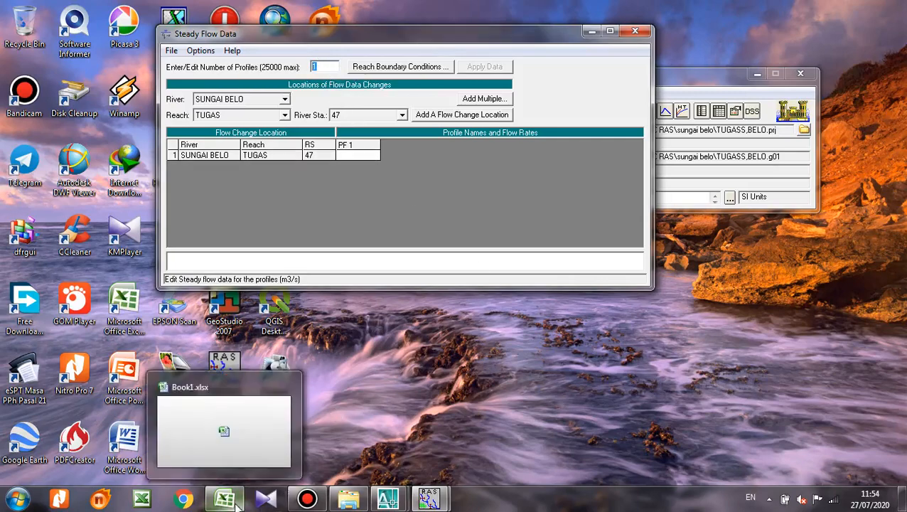
pyautogui.click(236, 503)
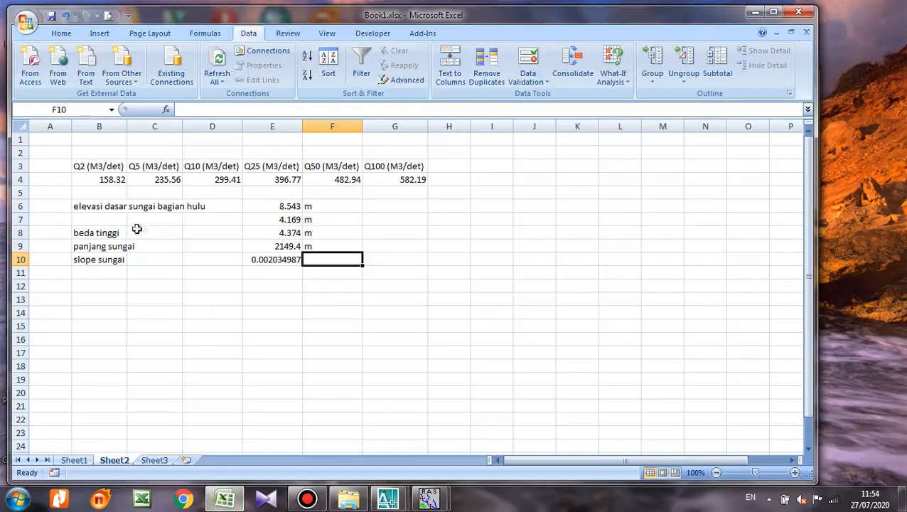
pyautogui.moveTo(108, 182); pyautogui.dragTo(391, 186)
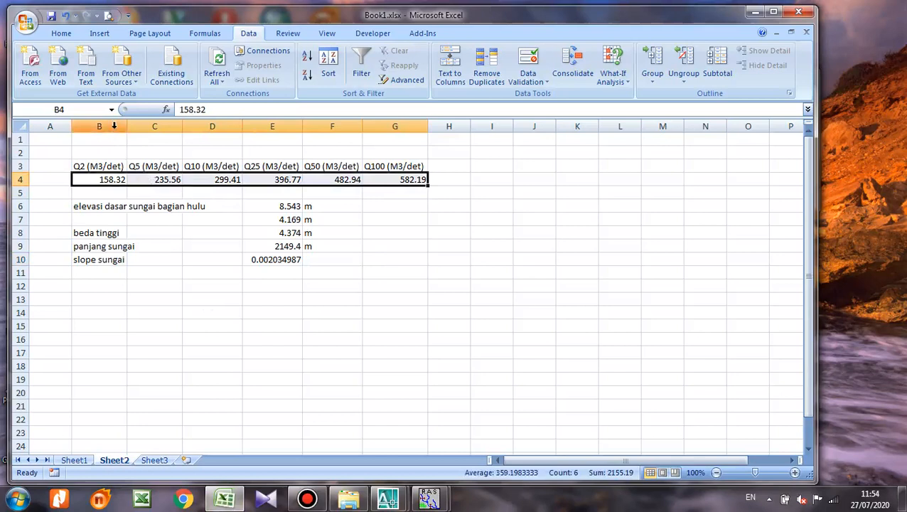
pyautogui.moveTo(113, 126); pyautogui.dragTo(412, 122)
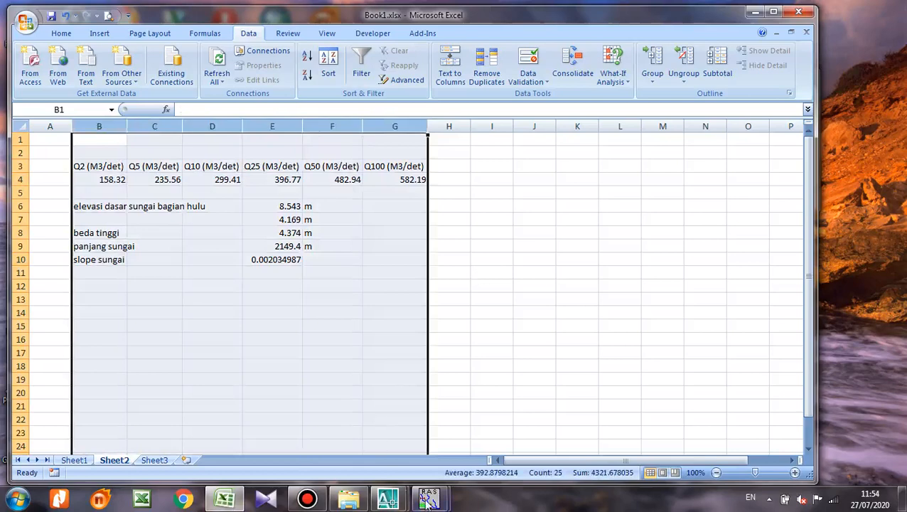
# Switch back to HEC-RAS and set the number of steady flow profiles to 6, applying the change
pyautogui.moveTo(429, 502)
pyautogui.click(377, 444)
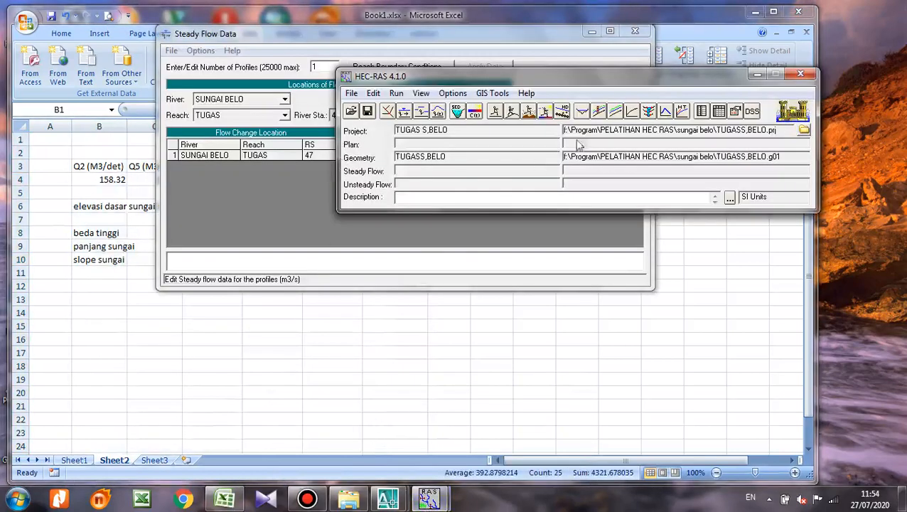
pyautogui.click(320, 65)
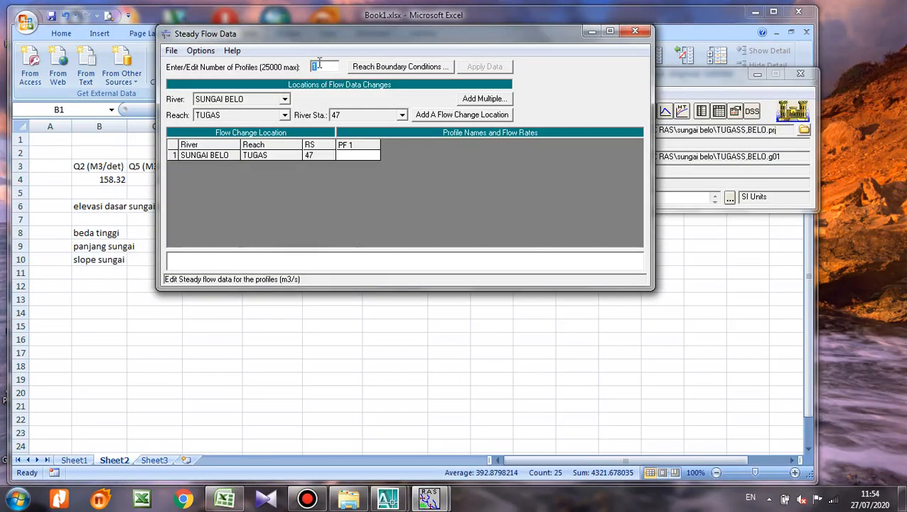
pyautogui.write('6')
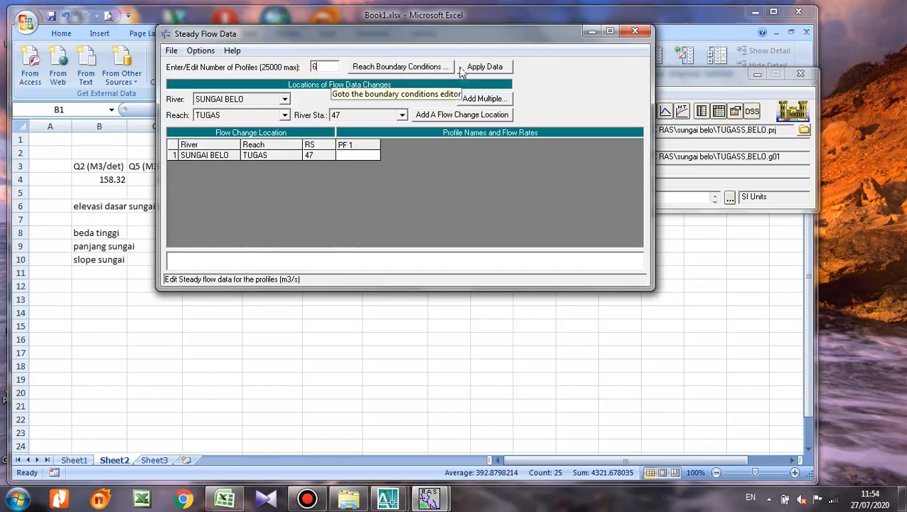
pyautogui.click(484, 67)
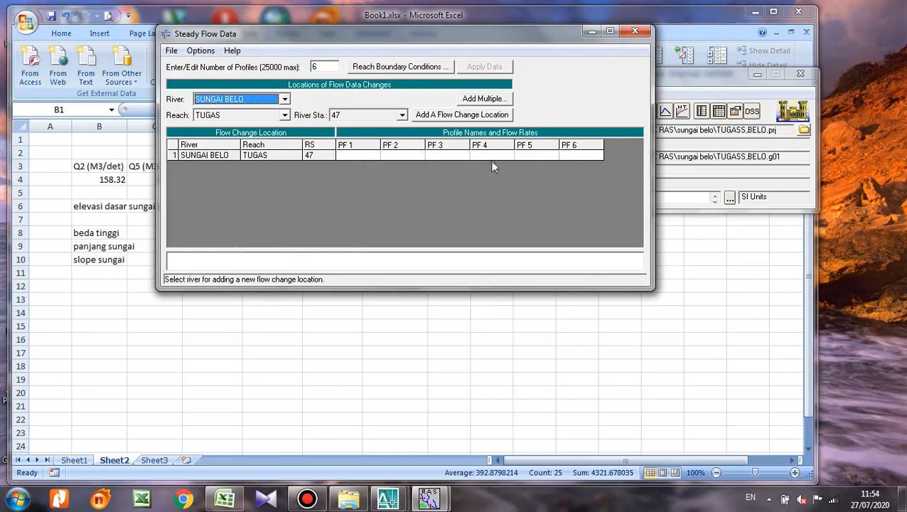
# Switch to the Excel workbook Book1.xlsx and copy the Q2 to Q100 discharges from cells B4 to G4 on Sheet2
pyautogui.click(92, 193)
pyautogui.moveTo(97, 178); pyautogui.dragTo(391, 183)
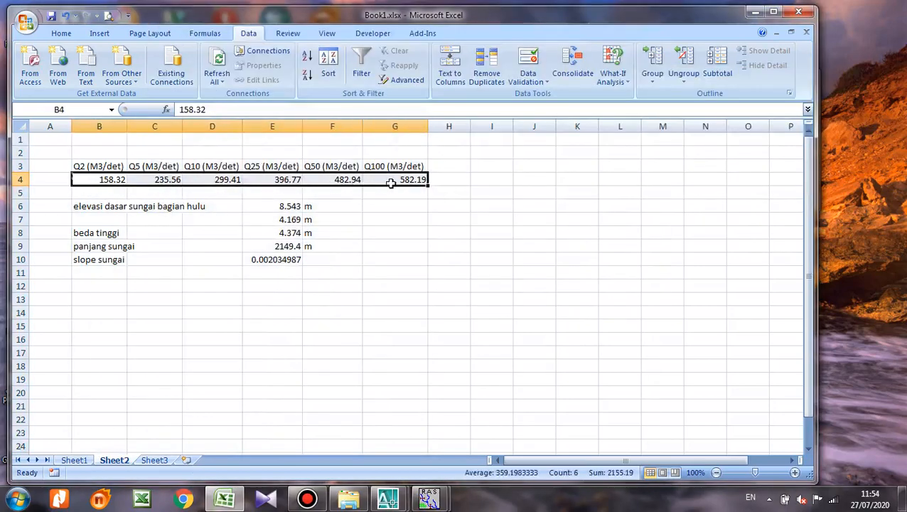
pyautogui.hotkey('ctrl', 'c')
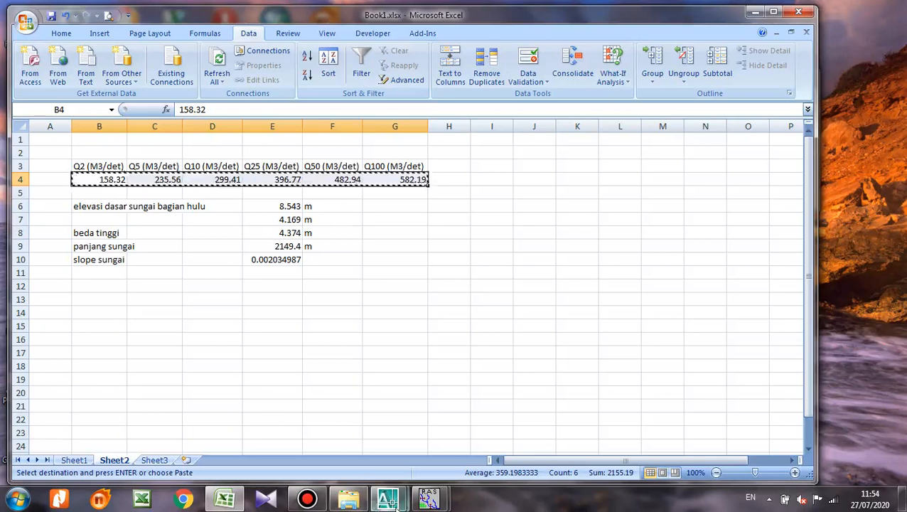
# Switch back to HEC-RAS, paste the copied discharges into profiles PF 1 to PF 6 for river station 47, and apply the data
pyautogui.moveTo(428, 498)
pyautogui.click(455, 448)
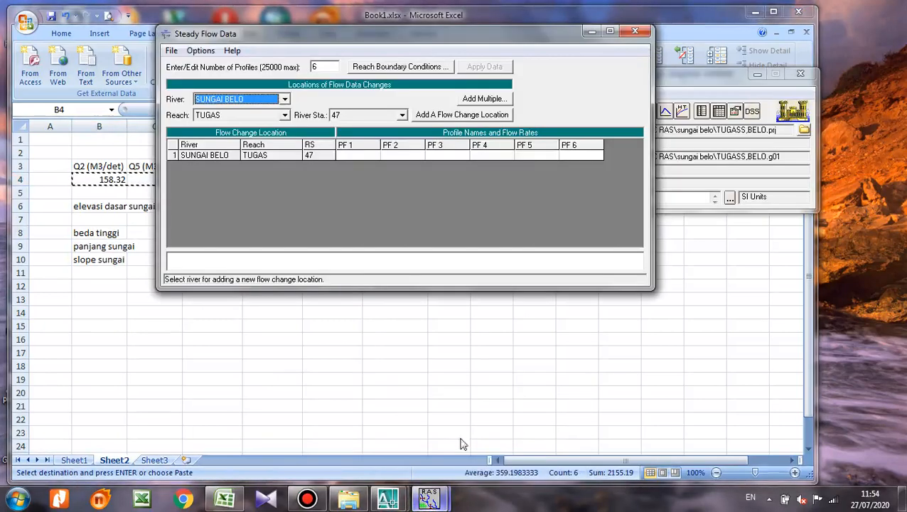
pyautogui.moveTo(358, 155); pyautogui.dragTo(483, 163)
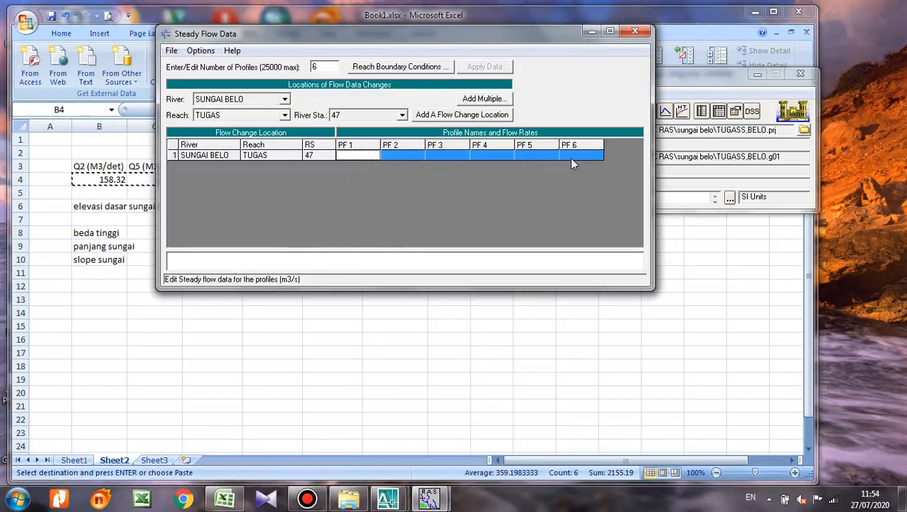
pyautogui.hotkey('ctrl', 'v')
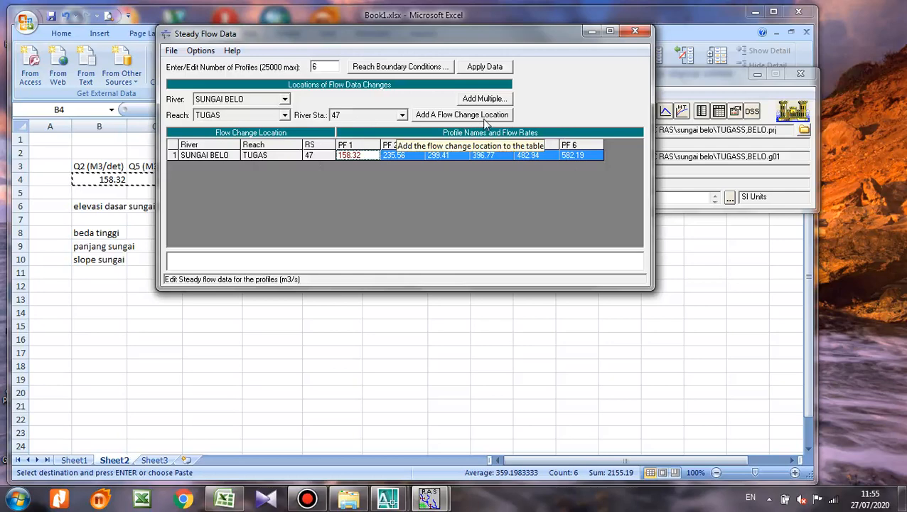
pyautogui.click(492, 99)
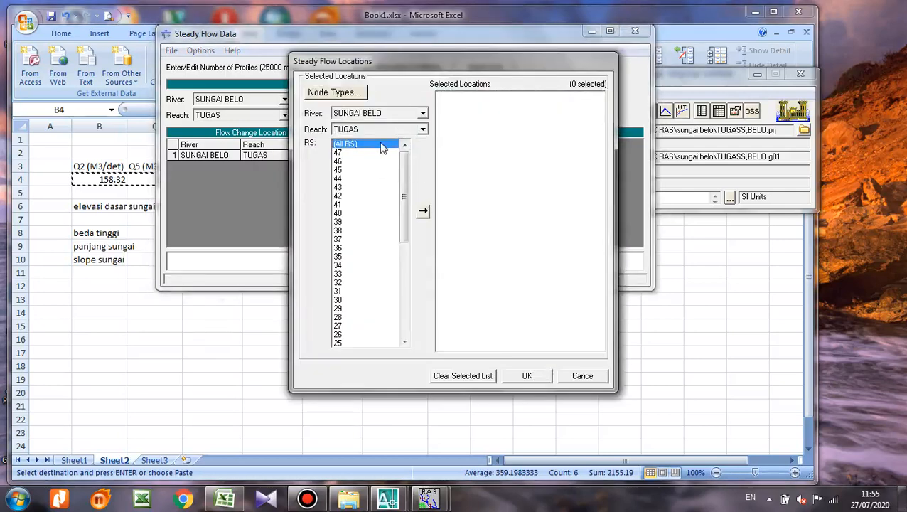
pyautogui.click(534, 377)
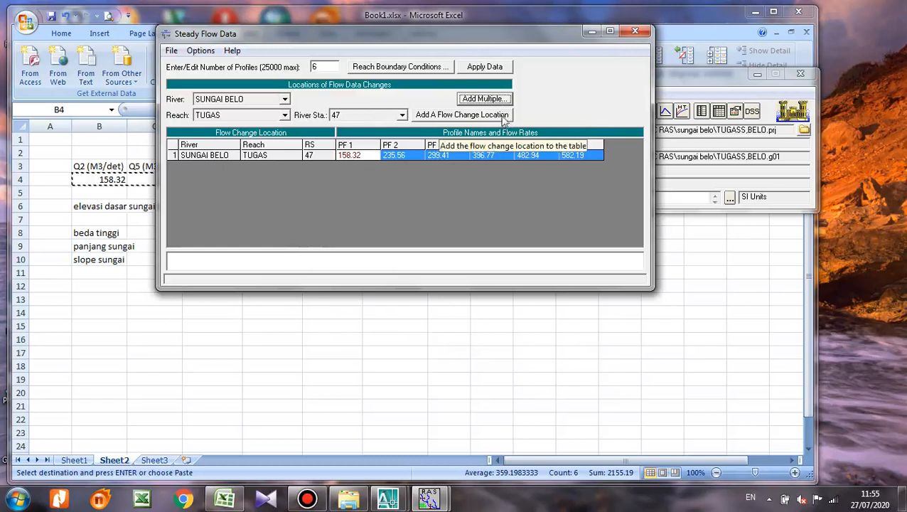
pyautogui.click(497, 69)
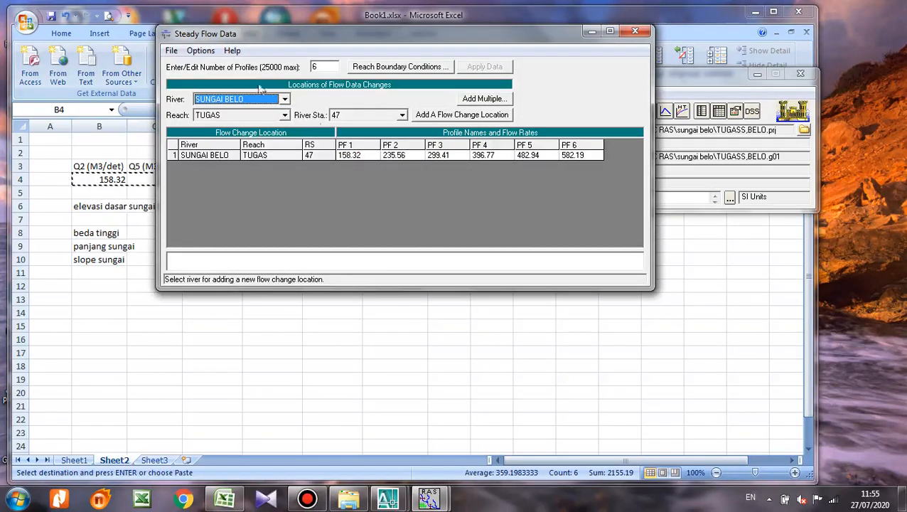
# Rename the six steady flow profiles as Q2, Q5, Q10, Q25, Q50 and Q100
pyautogui.click(200, 53)
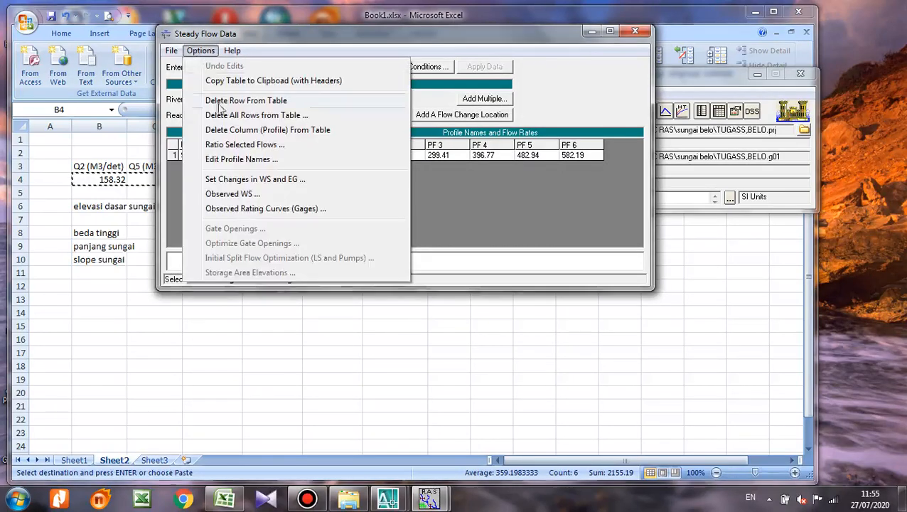
pyautogui.click(242, 160)
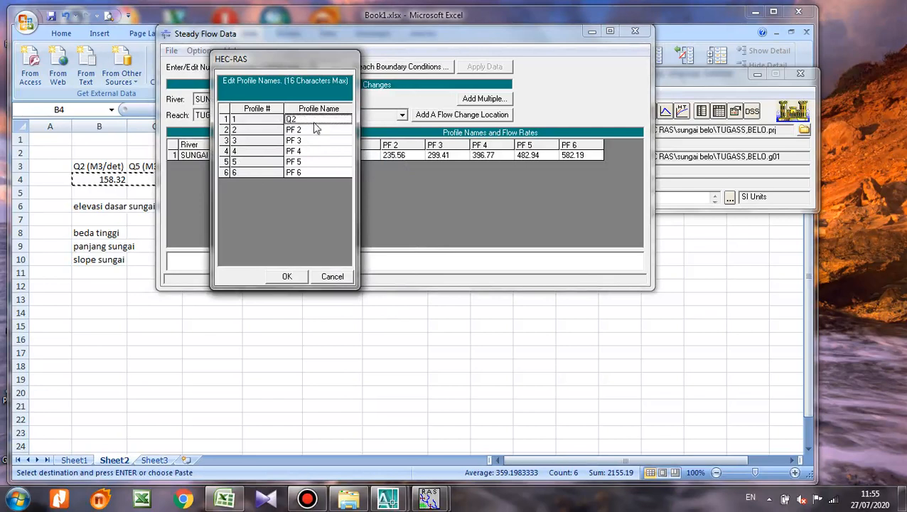
pyautogui.click(317, 130)
pyautogui.click(321, 141)
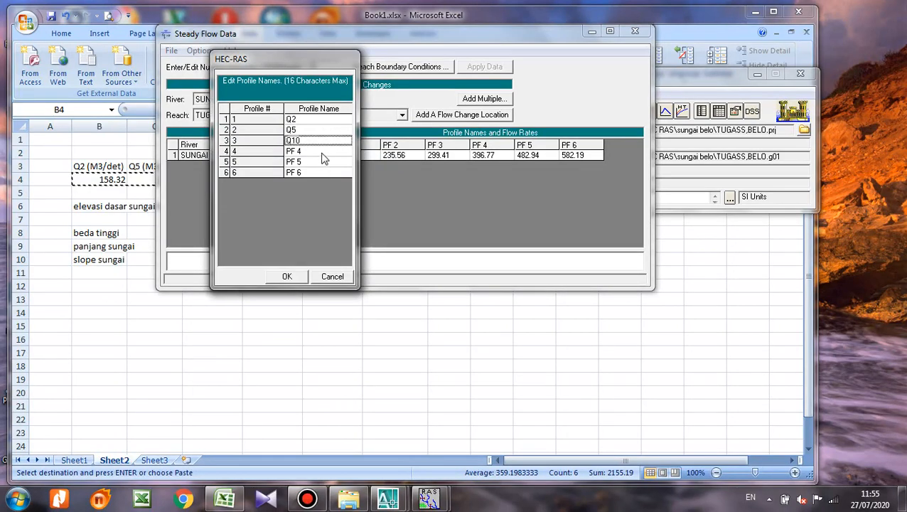
pyautogui.click(321, 152)
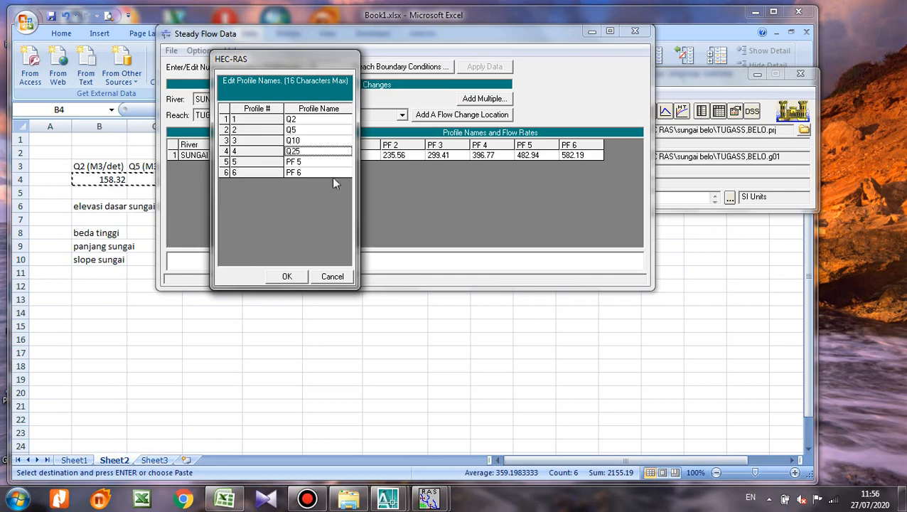
pyautogui.click(327, 164)
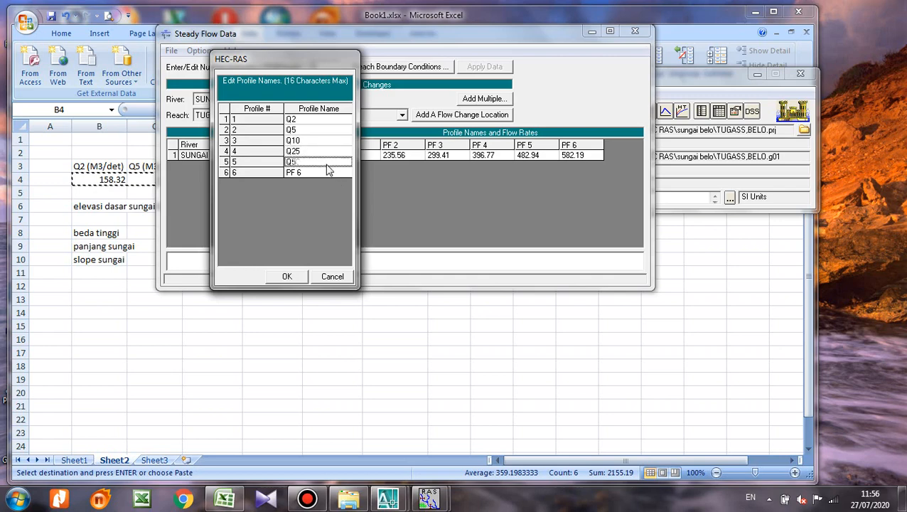
pyautogui.click(321, 175)
pyautogui.click(296, 278)
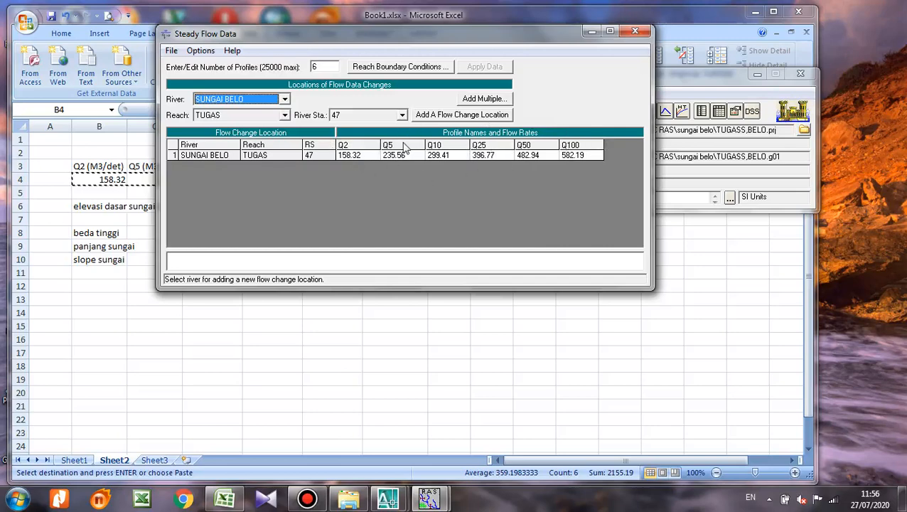
# Start a Normal Depth downstream boundary for reach TUGAS, and switch to Excel to copy the river slope in cell E10 of Sheet2
pyautogui.click(401, 67)
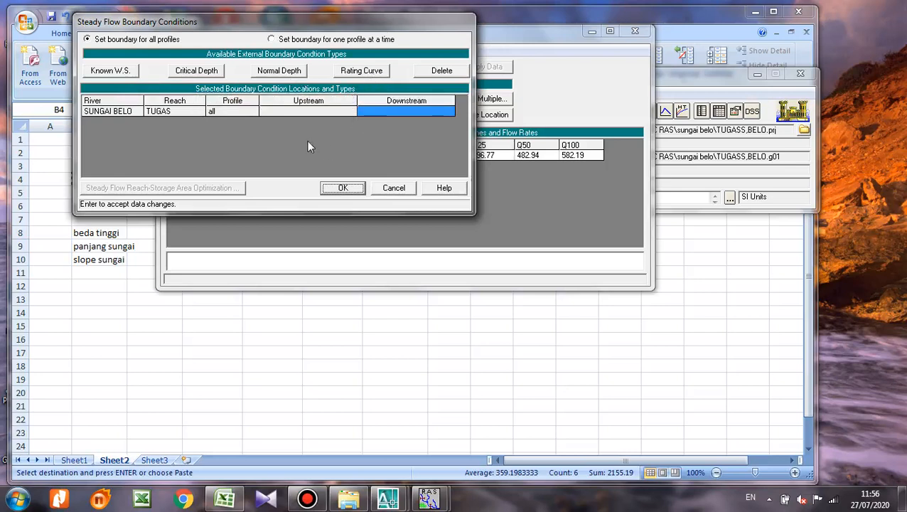
pyautogui.click(286, 73)
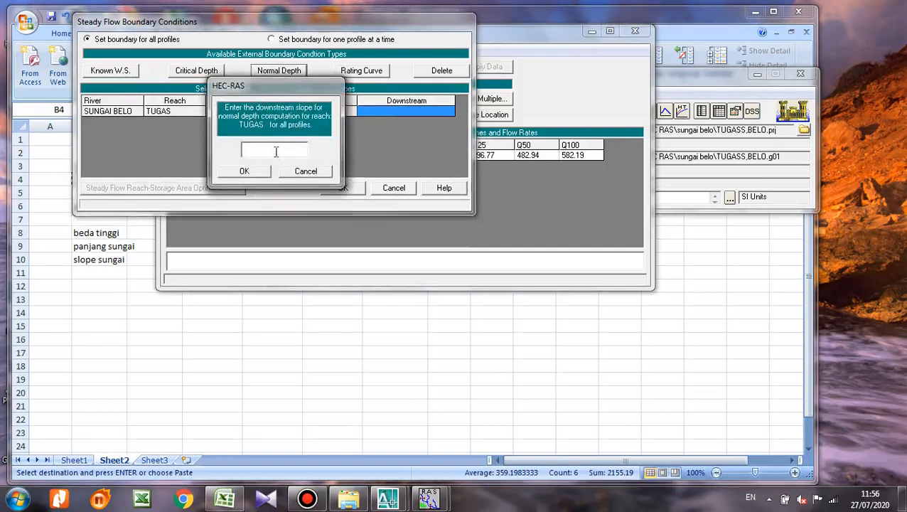
pyautogui.click(341, 342)
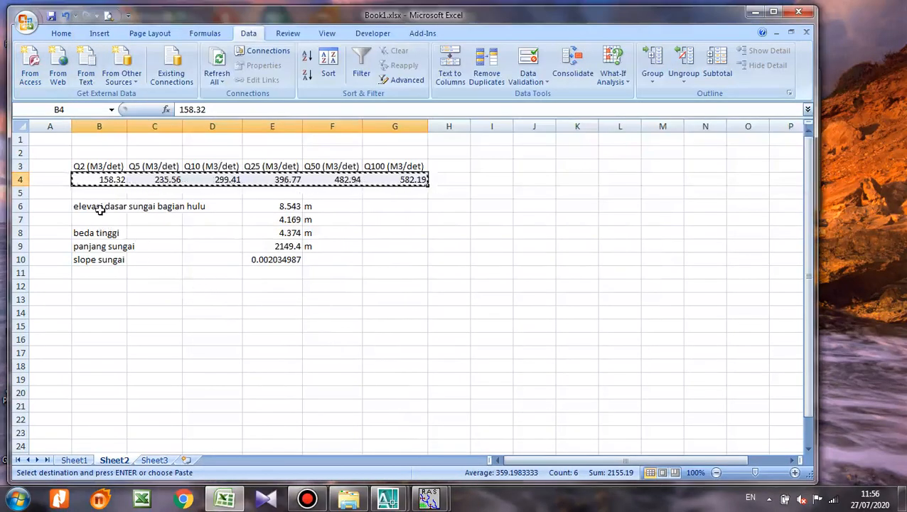
pyautogui.moveTo(100, 208); pyautogui.dragTo(285, 207)
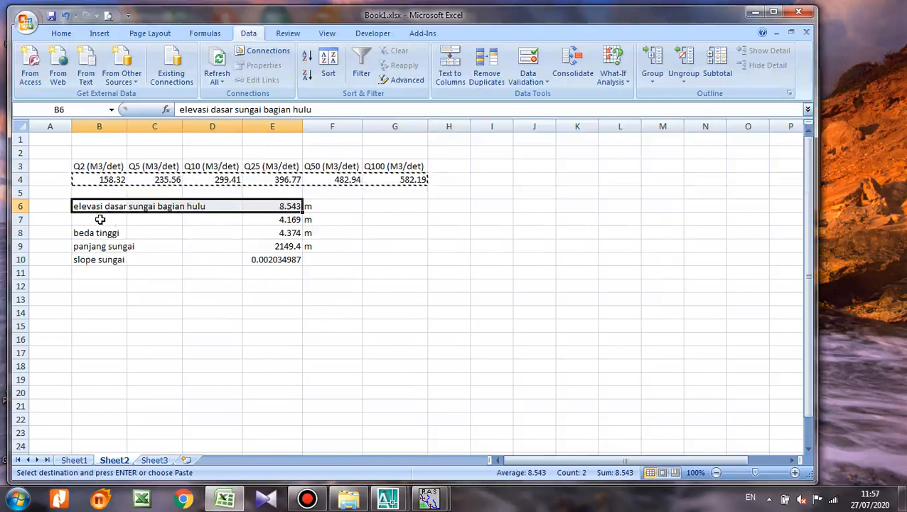
pyautogui.moveTo(100, 220); pyautogui.dragTo(293, 233)
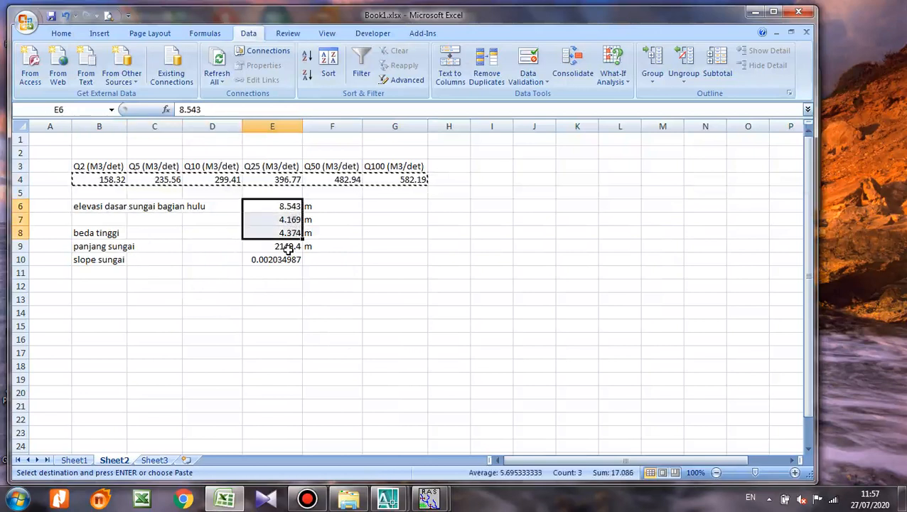
pyautogui.click(288, 247)
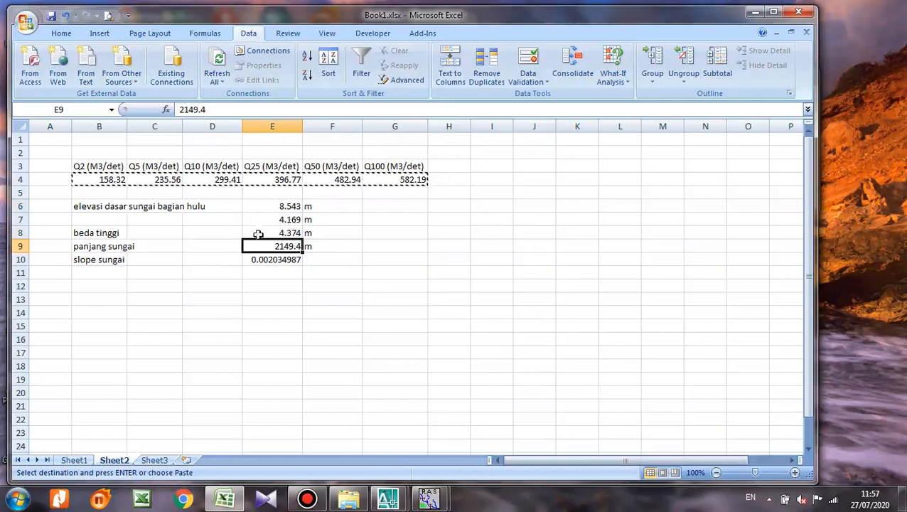
pyautogui.click(292, 259)
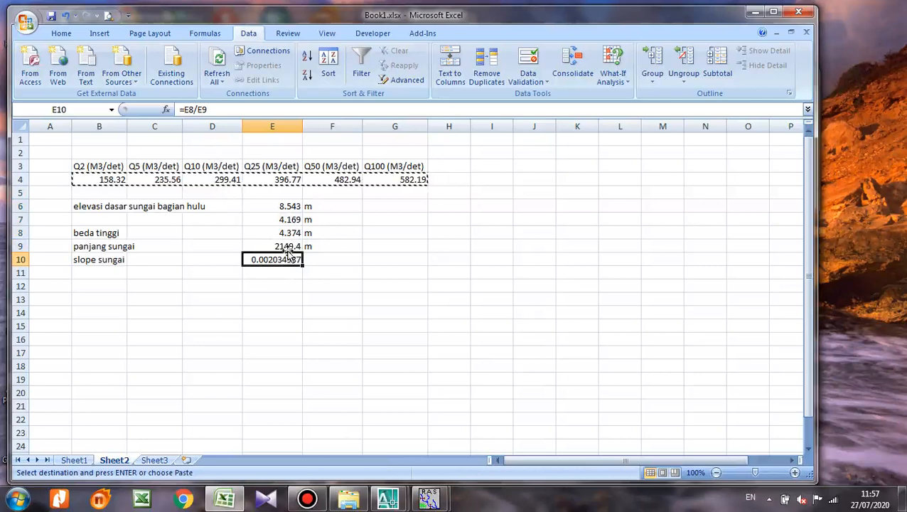
pyautogui.hotkey('ctrl', 'c')
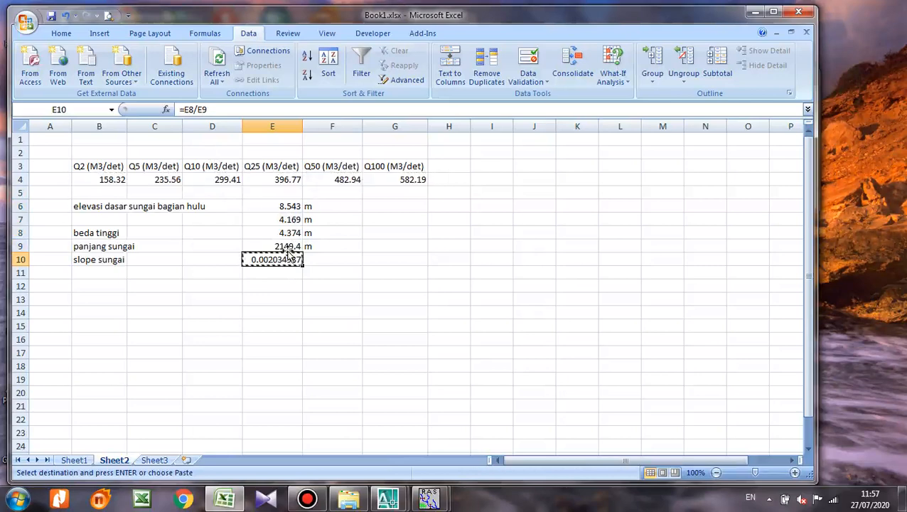
# Switch back to HEC-RAS, paste 0.002034987 as reach TUGAS's downstream slope for all profiles, and accept the boundary conditions
pyautogui.moveTo(429, 498)
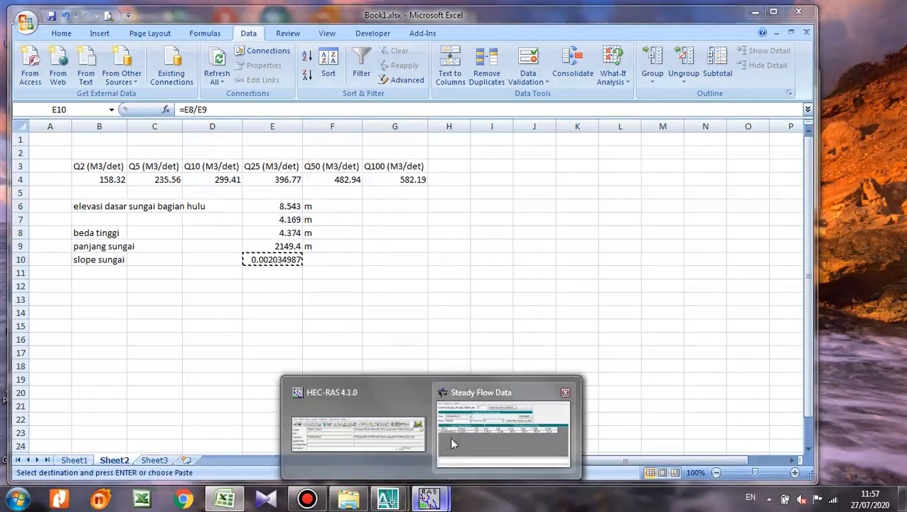
pyautogui.click(409, 442)
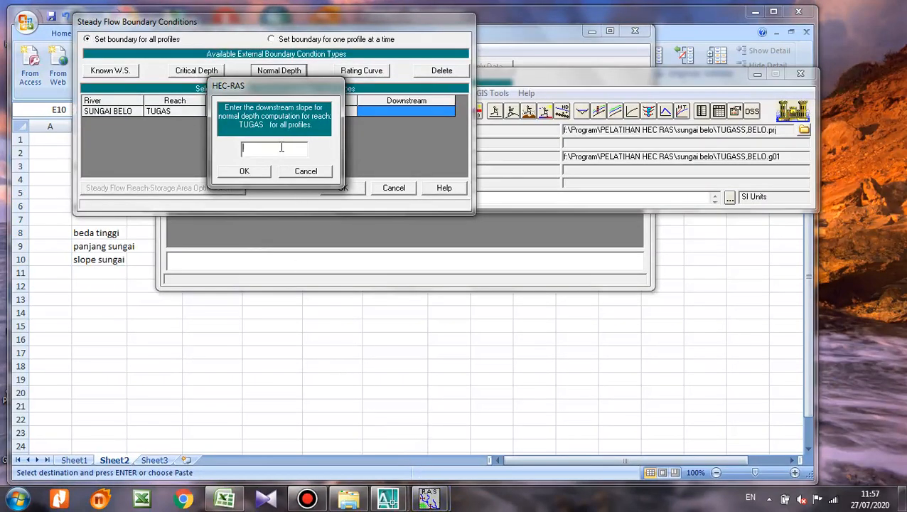
pyautogui.hotkey('ctrl', 'v')
pyautogui.click(263, 171)
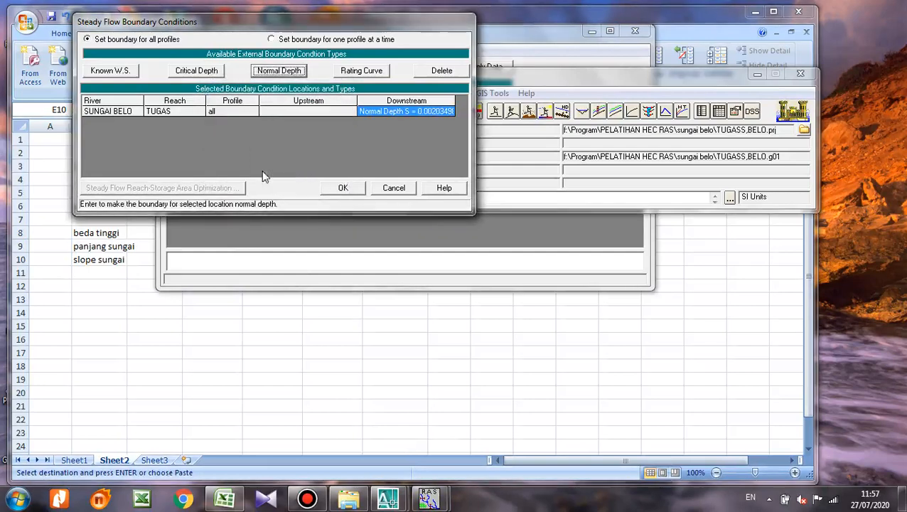
pyautogui.click(344, 188)
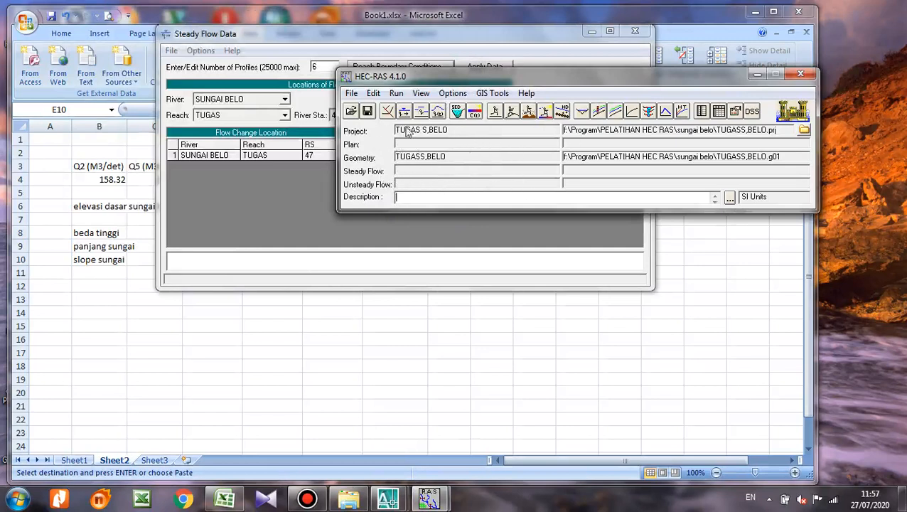
# Return to the steady flow data editor, save the flow data as INPUT DEBIT BANJIR in the sungai belo folder, and close the editor
pyautogui.click(383, 95)
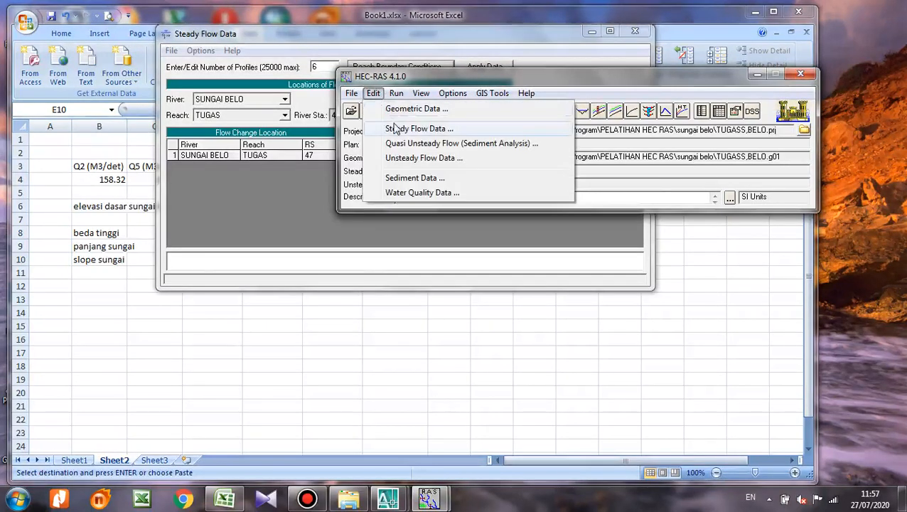
pyautogui.click(395, 129)
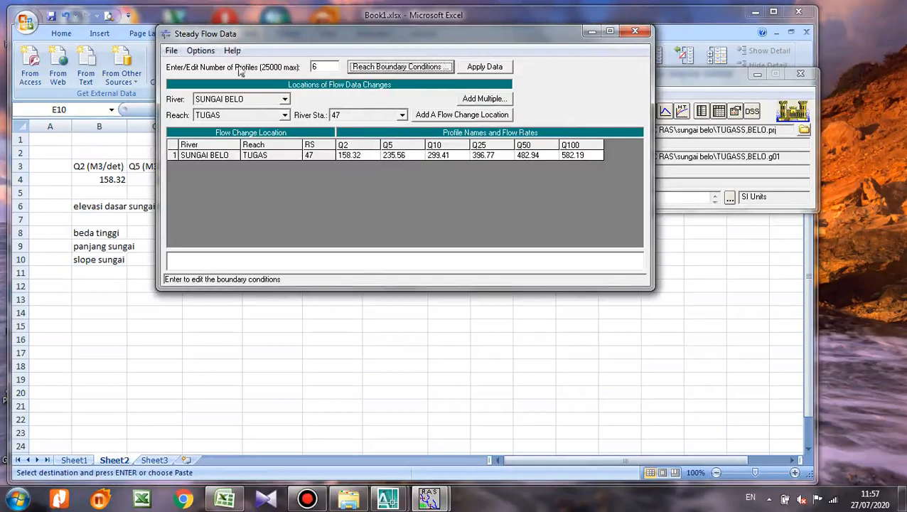
pyautogui.moveTo(235, 39); pyautogui.dragTo(241, 233)
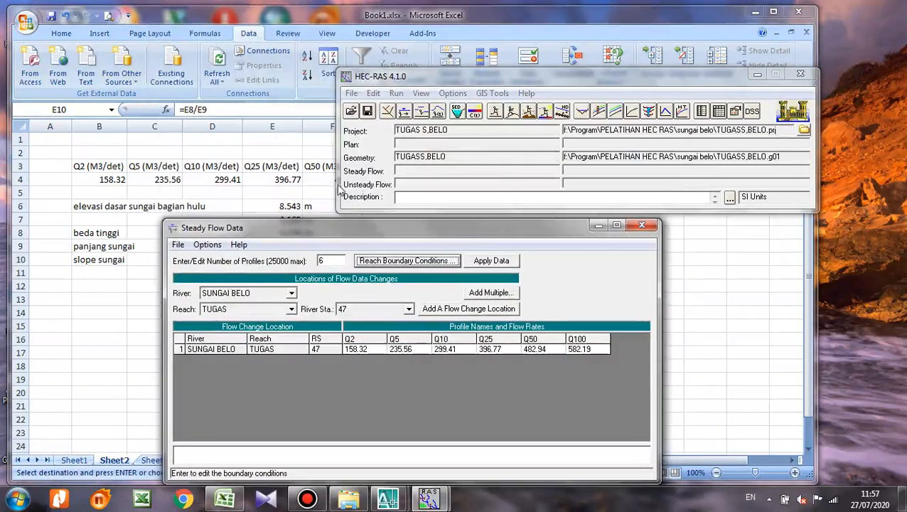
pyautogui.moveTo(452, 228); pyautogui.dragTo(472, 100)
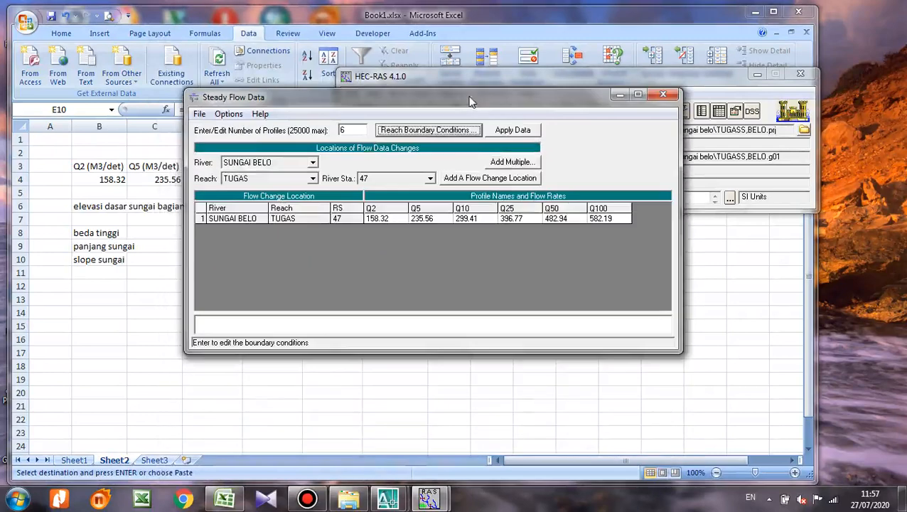
pyautogui.click(199, 114)
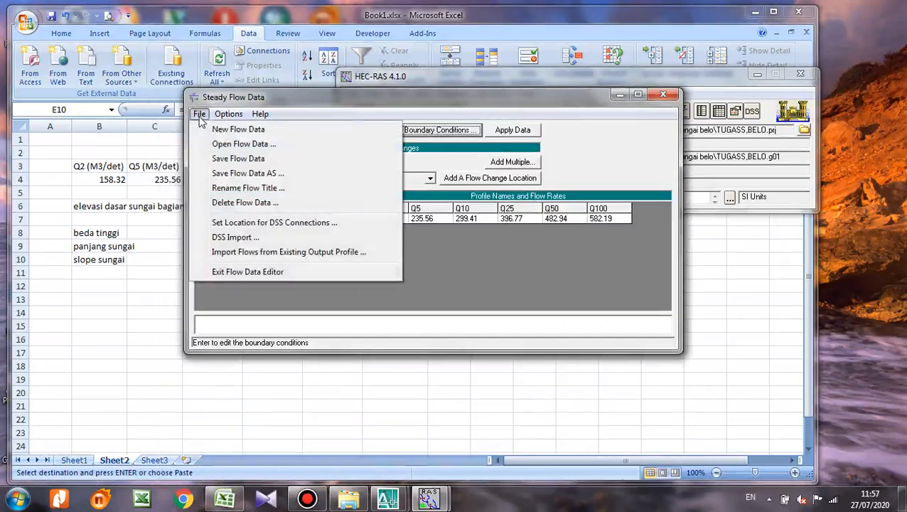
pyautogui.click(250, 173)
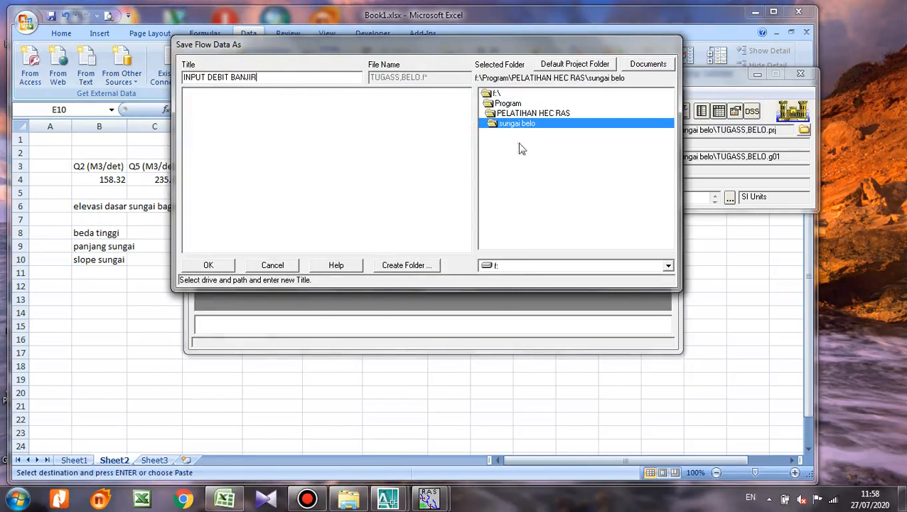
pyautogui.click(224, 268)
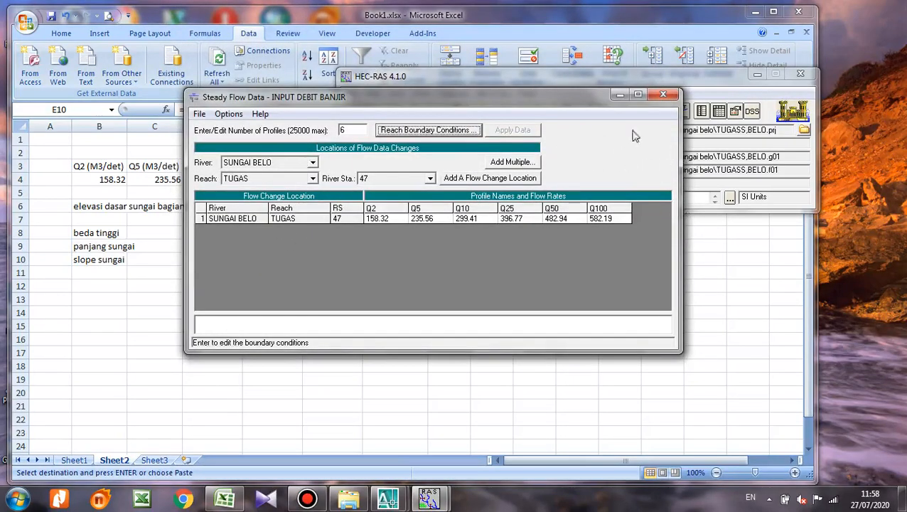
pyautogui.click(664, 95)
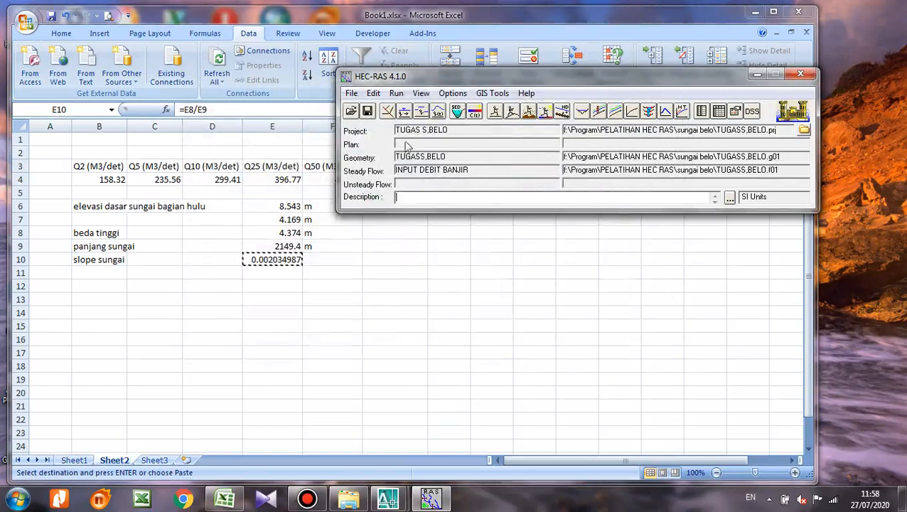
# Compute a subcritical steady flow analysis with short ID RUN1, using geometry TUGASS,BELO and flow file INPUT DEBIT BANJIR, and close the analysis windows
pyautogui.click(392, 99)
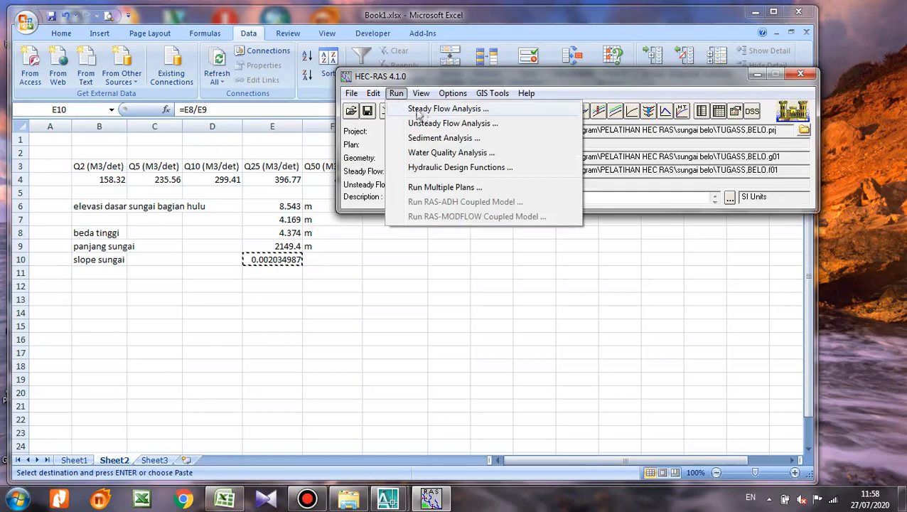
pyautogui.click(428, 114)
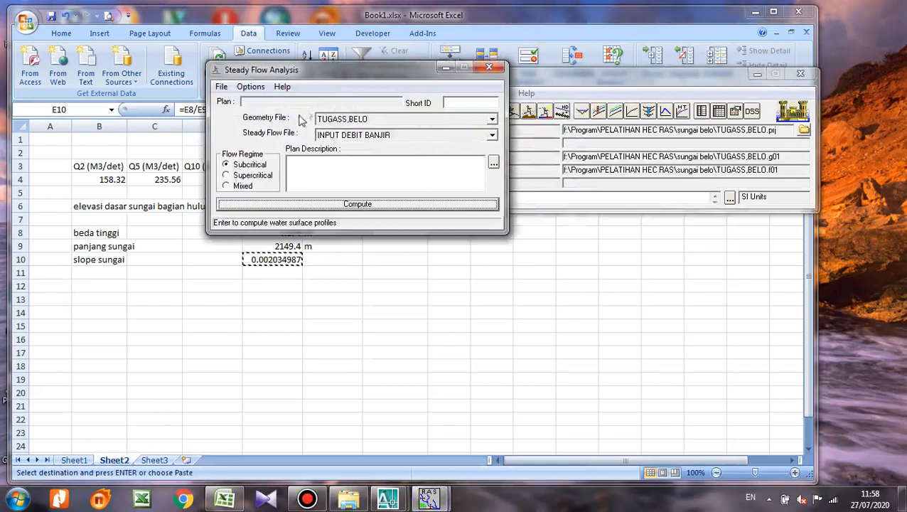
pyautogui.click(448, 103)
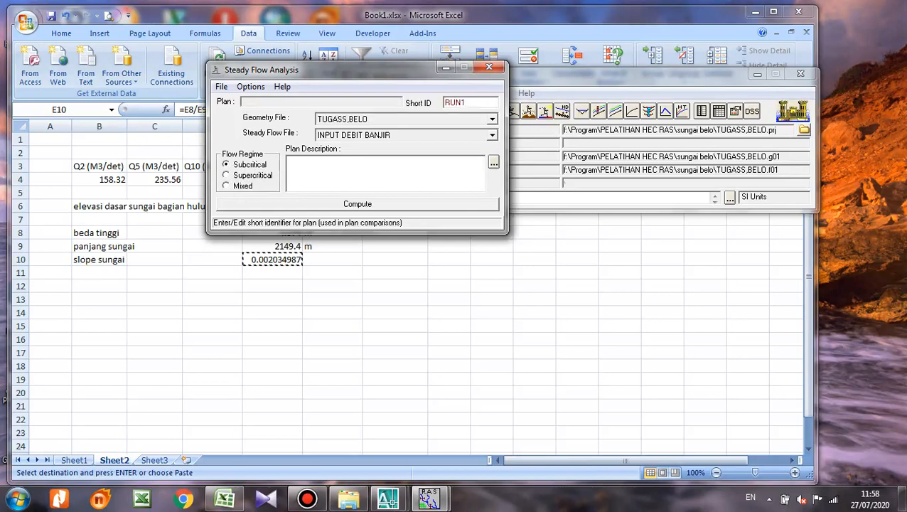
pyautogui.click(392, 206)
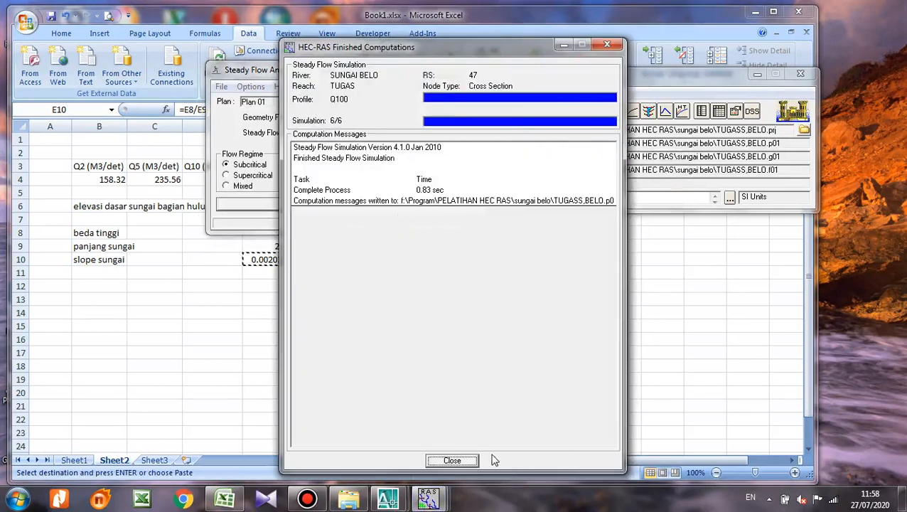
pyautogui.click(452, 460)
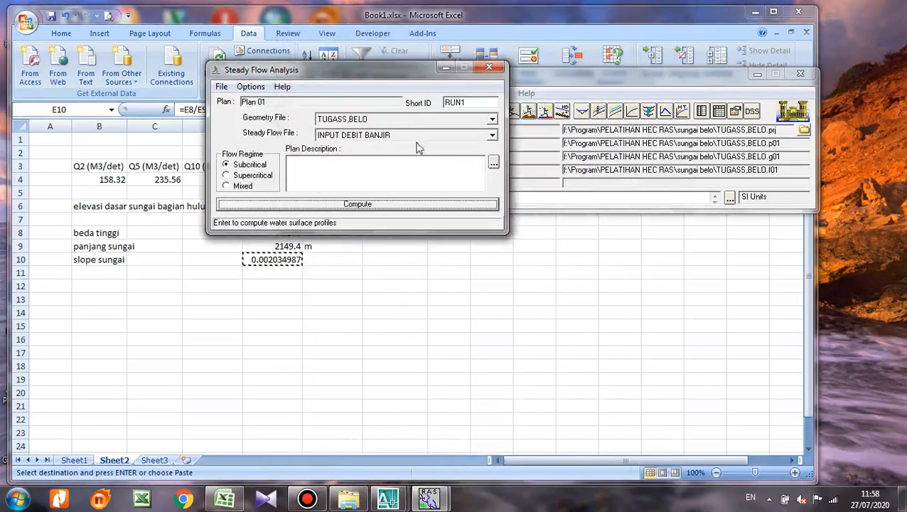
pyautogui.click(489, 68)
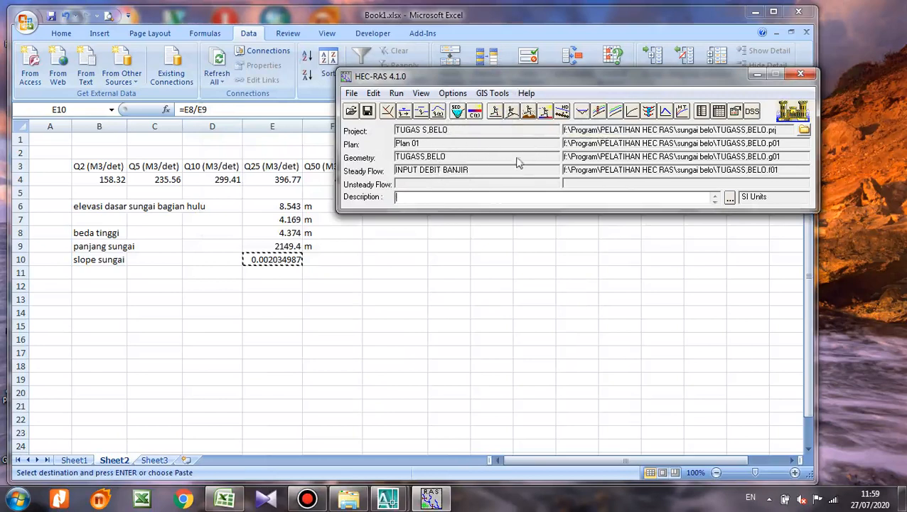
# Examine the Q2 water surface in the geometry's cross section data from river station 21 upstream to 43, and close the geometry editors
pyautogui.click(387, 113)
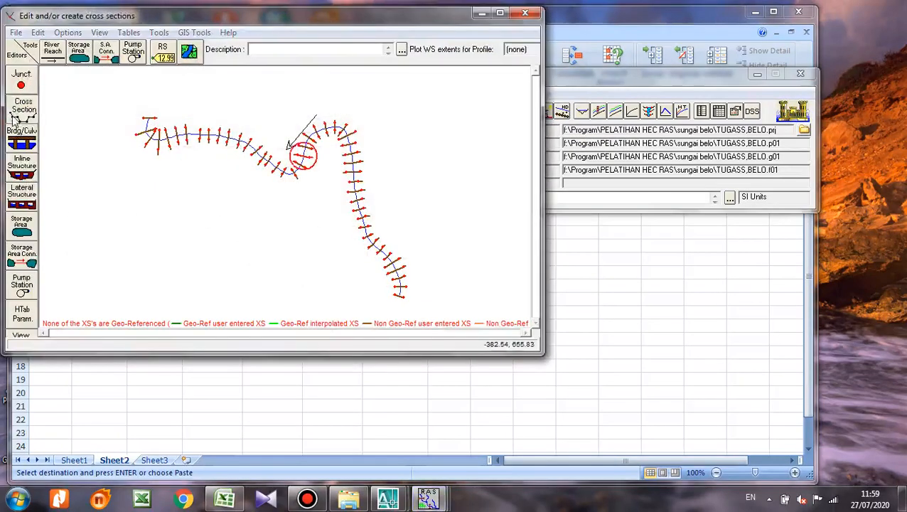
pyautogui.click(16, 120)
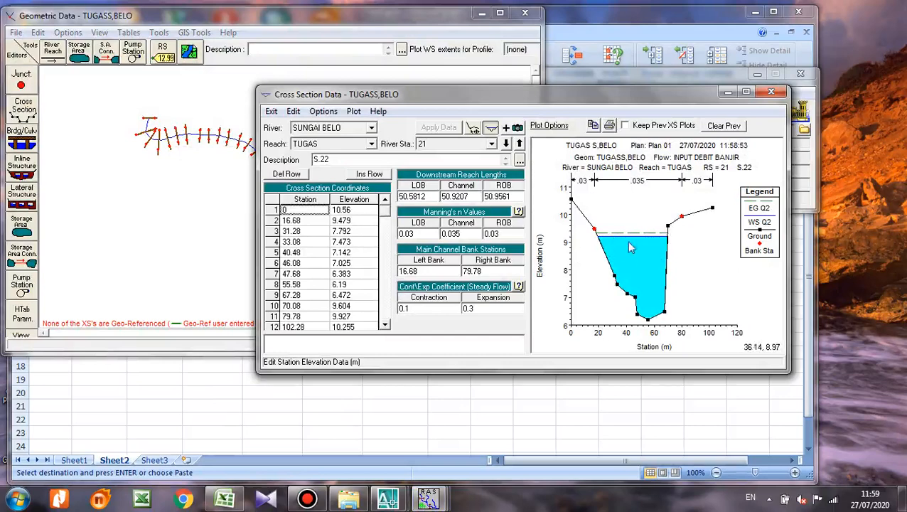
pyautogui.click(520, 144)
pyautogui.click(520, 144)
pyautogui.click(519, 143)
pyautogui.click(519, 144)
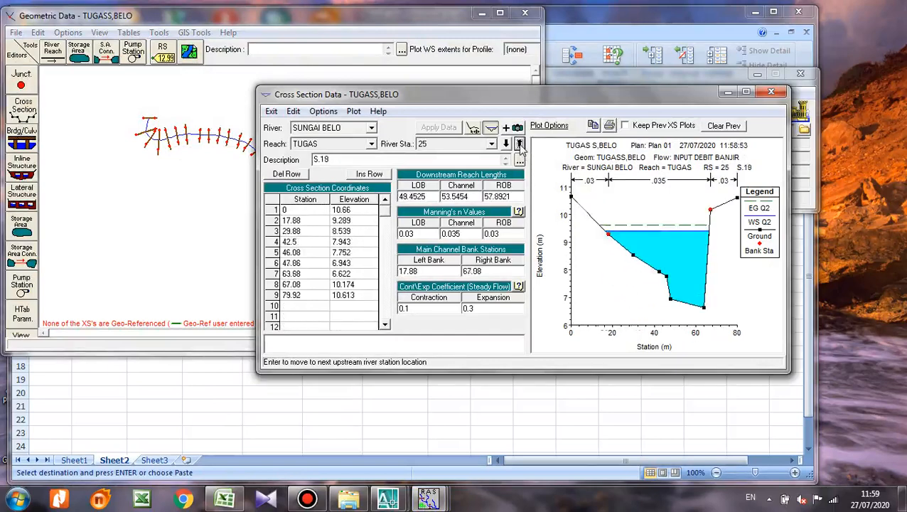
pyautogui.click(519, 143)
pyautogui.click(520, 143)
pyautogui.click(520, 144)
pyautogui.click(520, 144)
pyautogui.click(519, 144)
pyautogui.click(519, 143)
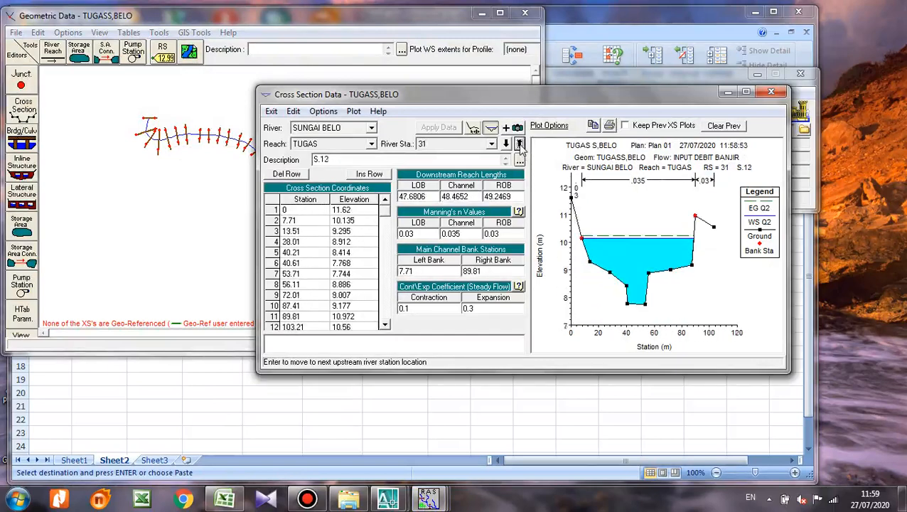
pyautogui.click(520, 143)
pyautogui.click(520, 143)
pyautogui.click(520, 143)
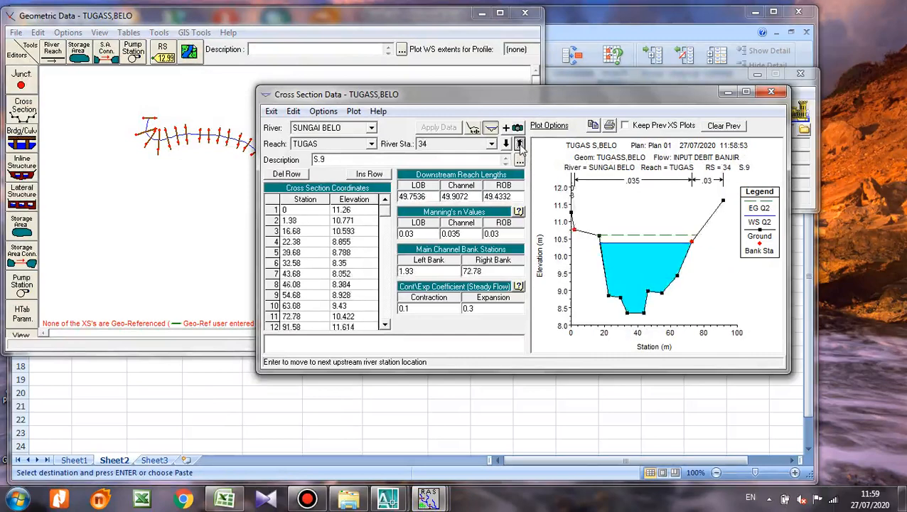
pyautogui.click(519, 144)
pyautogui.click(520, 144)
pyautogui.click(519, 143)
pyautogui.click(520, 143)
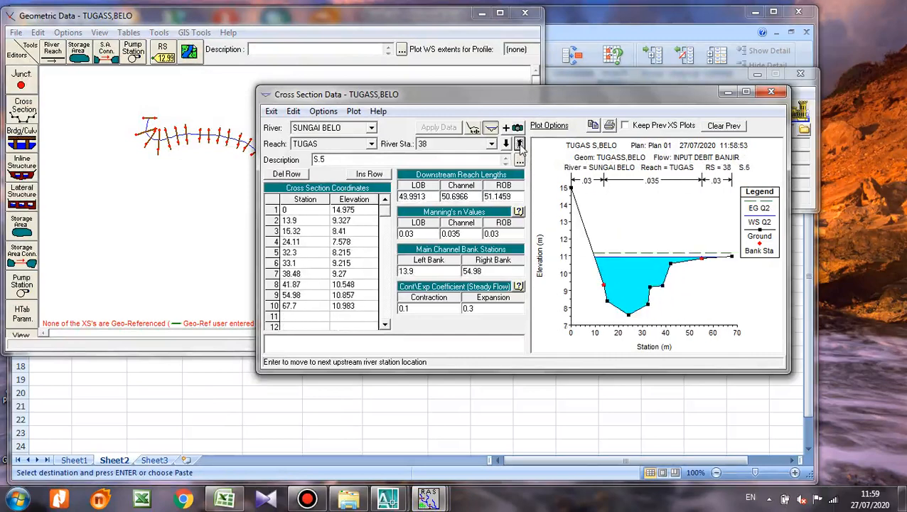
pyautogui.click(520, 143)
pyautogui.click(520, 144)
pyautogui.click(520, 143)
pyautogui.click(520, 144)
pyautogui.click(520, 144)
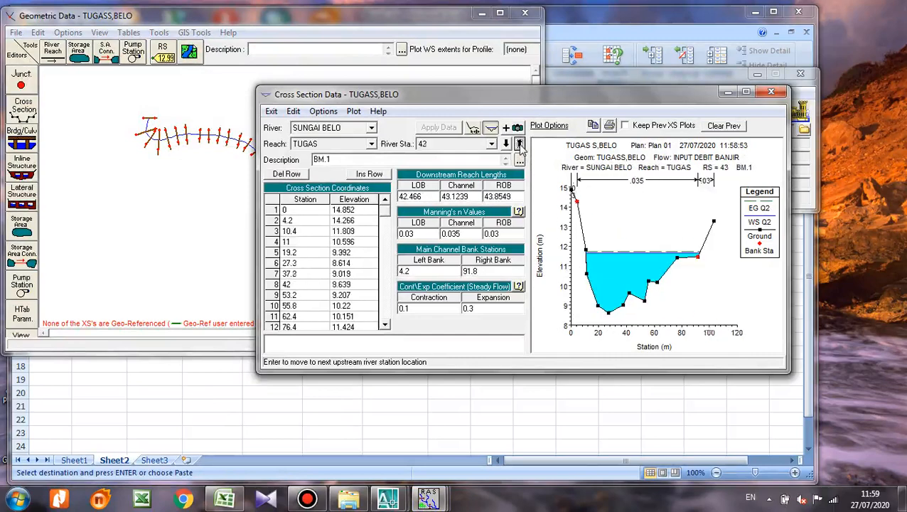
pyautogui.click(771, 91)
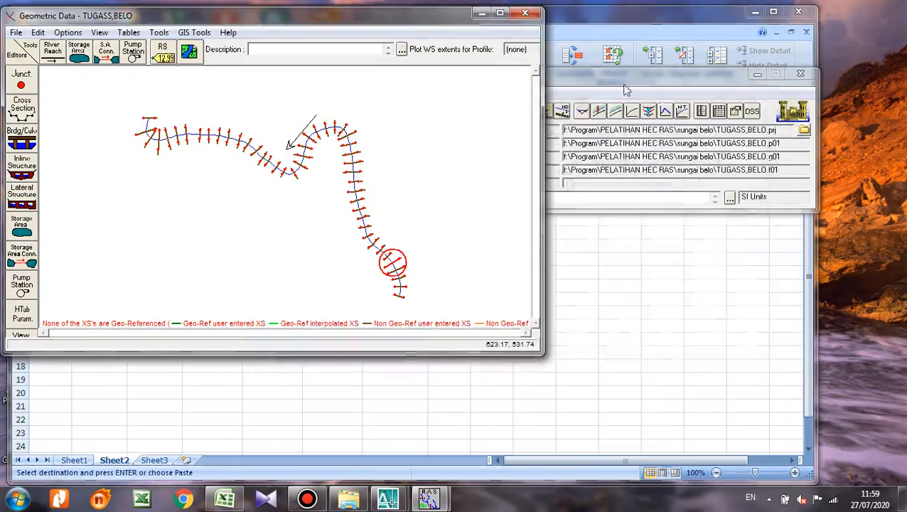
pyautogui.click(524, 13)
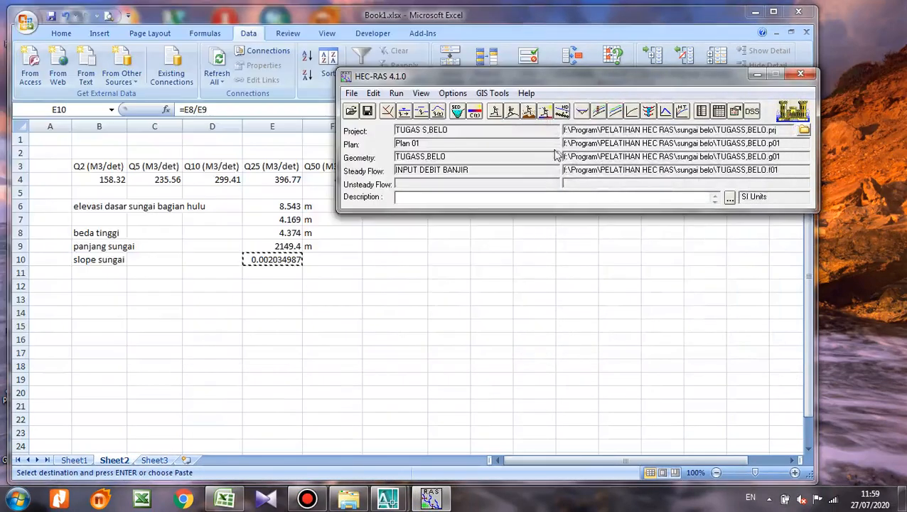
# Check the Q2 water levels in the cross section plots, stepping from river station 43 through station 1 up to 21, and close the plot
pyautogui.click(579, 113)
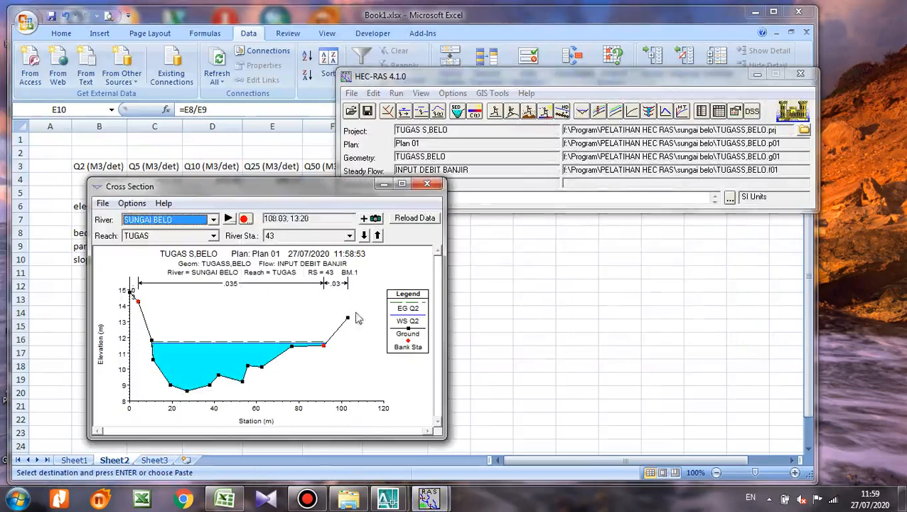
pyautogui.click(381, 239)
pyautogui.click(381, 239)
pyautogui.click(380, 239)
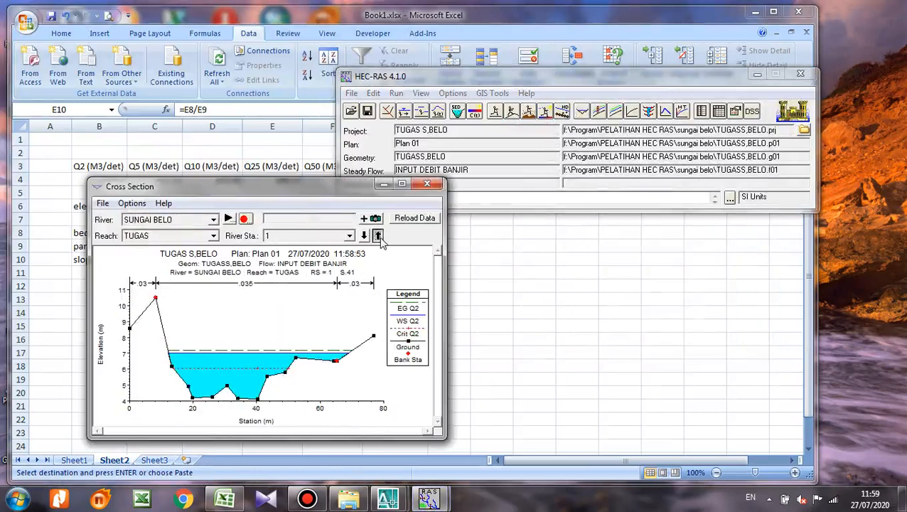
pyautogui.click(380, 239)
pyautogui.click(378, 236)
pyautogui.click(378, 237)
pyautogui.click(378, 237)
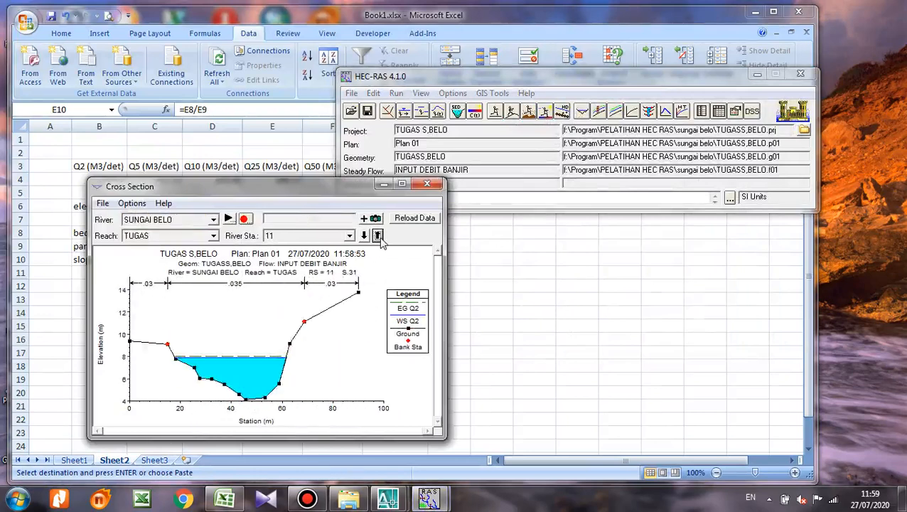
pyautogui.click(378, 237)
pyautogui.click(378, 236)
pyautogui.click(378, 237)
pyautogui.click(378, 237)
pyautogui.click(378, 237)
pyautogui.click(378, 237)
pyautogui.click(378, 237)
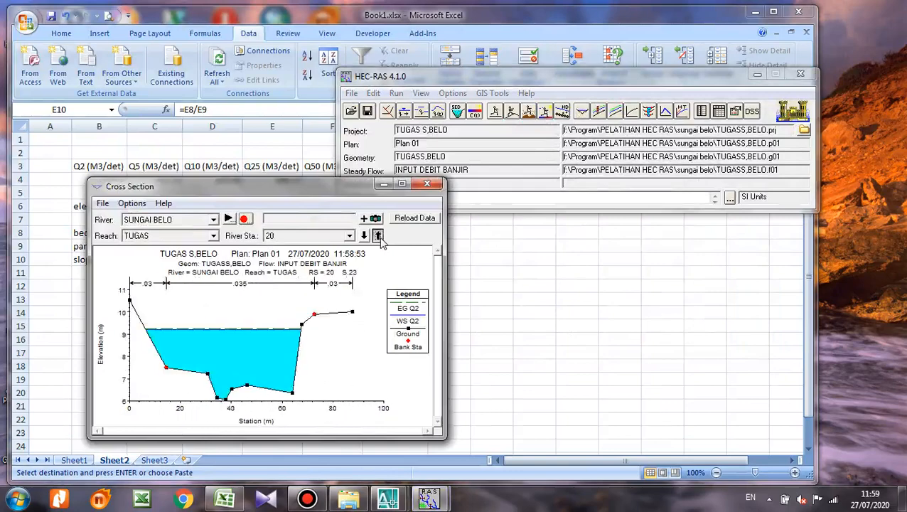
pyautogui.click(378, 237)
pyautogui.click(426, 184)
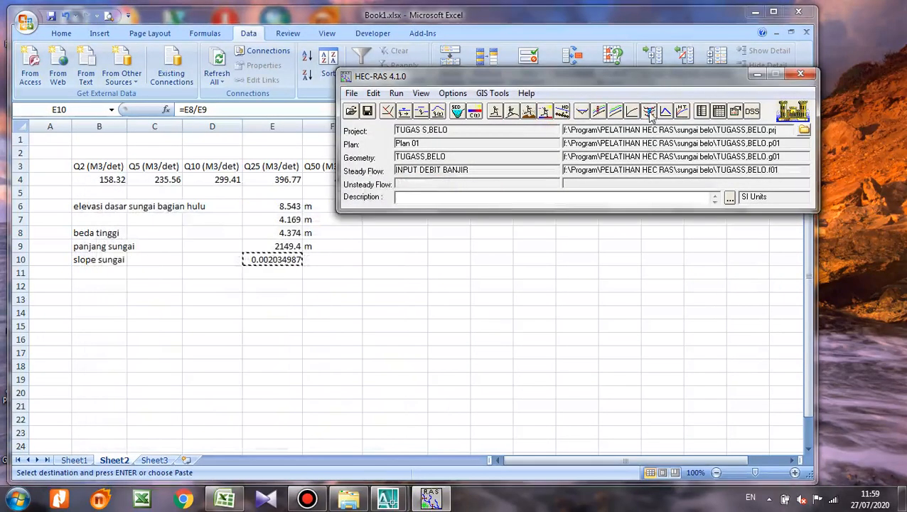
# View the river in a maximized X-Y-Z perspective plot with the rotation angle set to 114
pyautogui.click(648, 110)
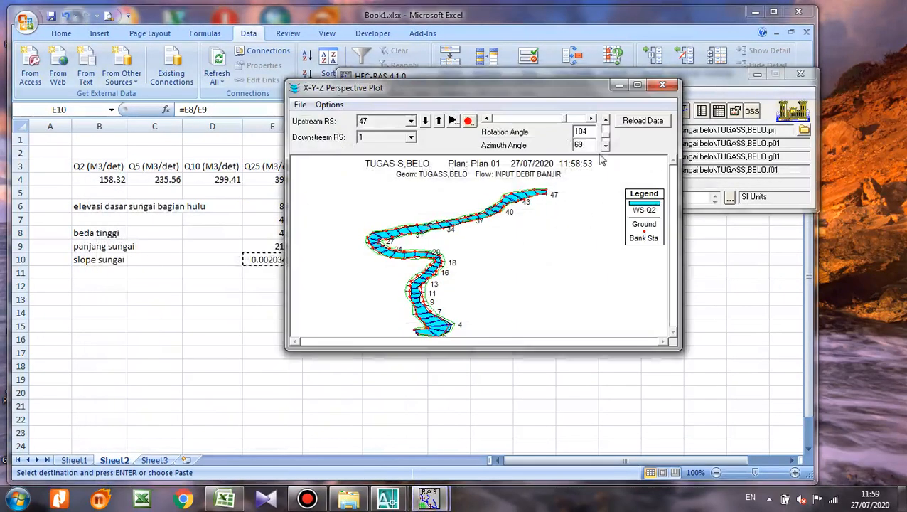
pyautogui.click(486, 119)
pyautogui.click(486, 120)
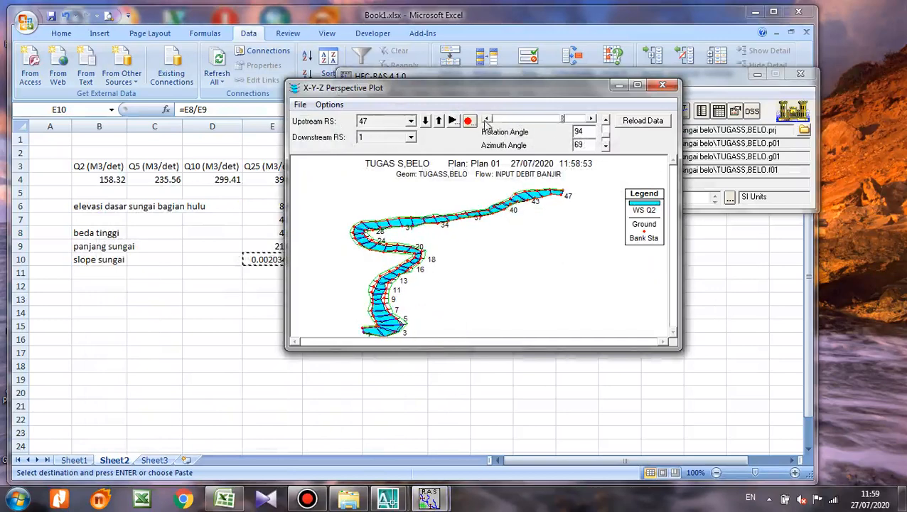
pyautogui.click(591, 119)
pyautogui.click(591, 118)
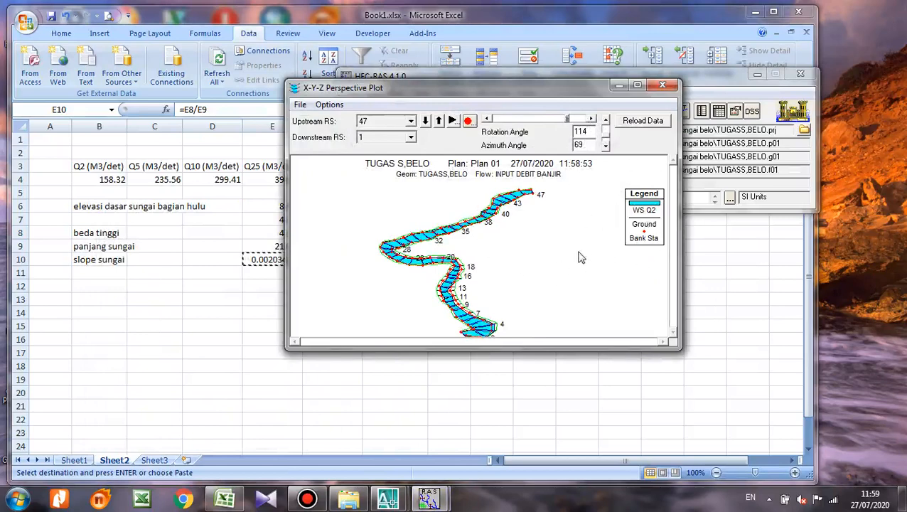
pyautogui.click(637, 86)
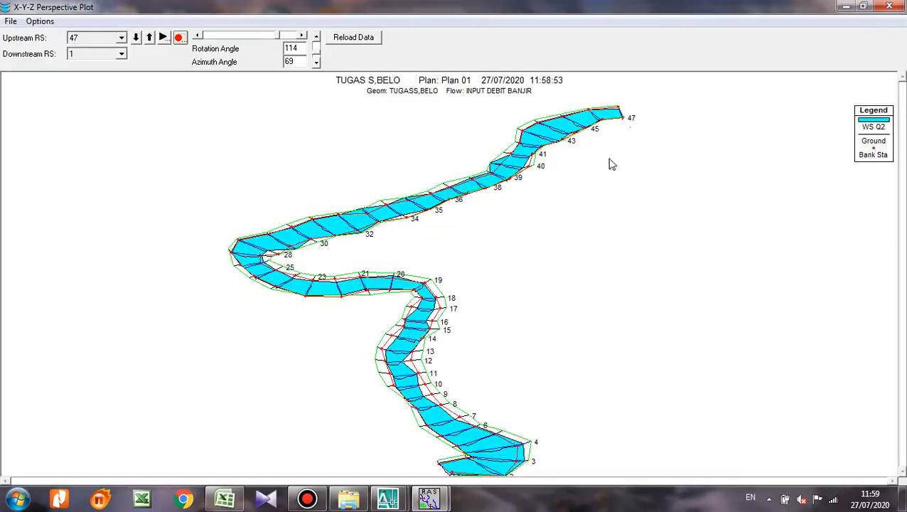
# Display all six profiles, Q2 to Q100, in the perspective plot, and close the plot
pyautogui.rightClick(627, 229)
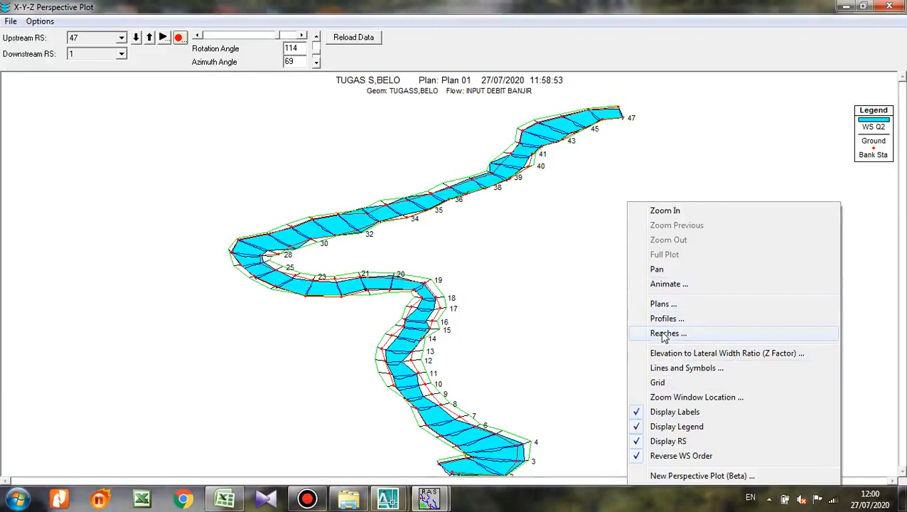
pyautogui.click(508, 327)
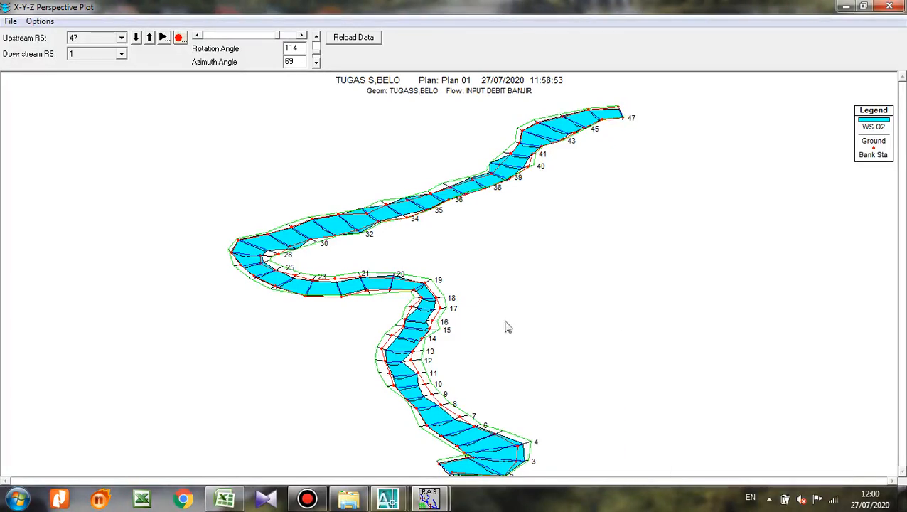
pyautogui.rightClick(620, 188)
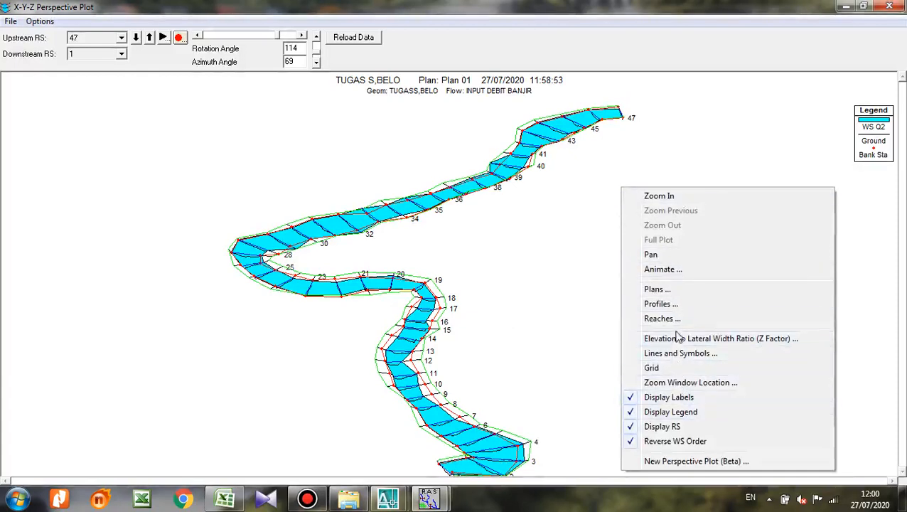
pyautogui.click(671, 305)
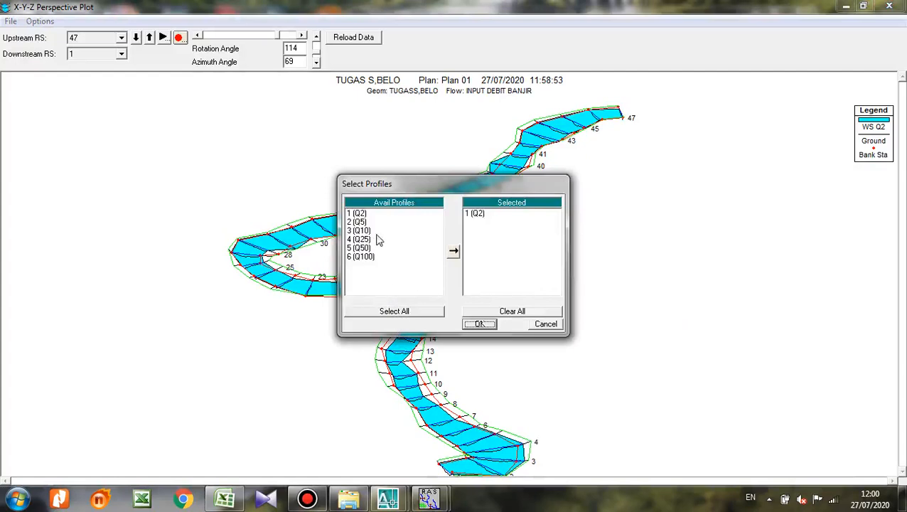
pyautogui.click(400, 313)
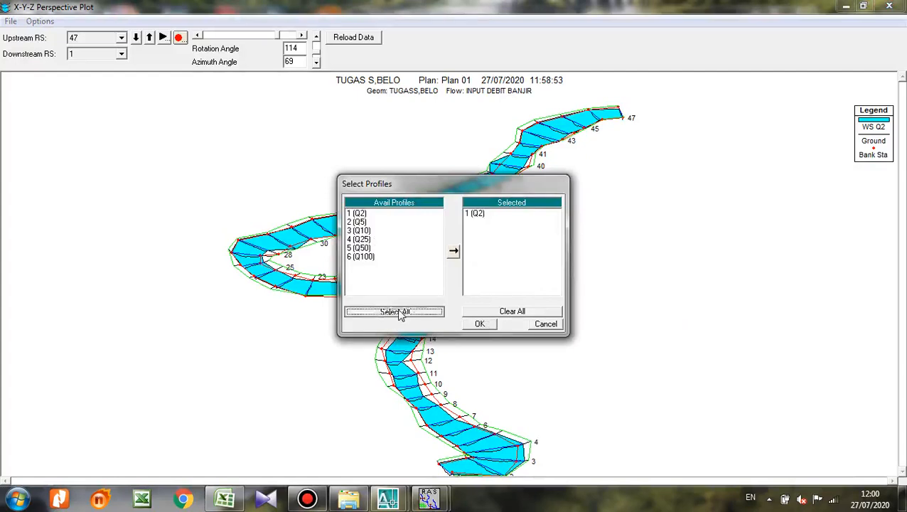
pyautogui.click(482, 324)
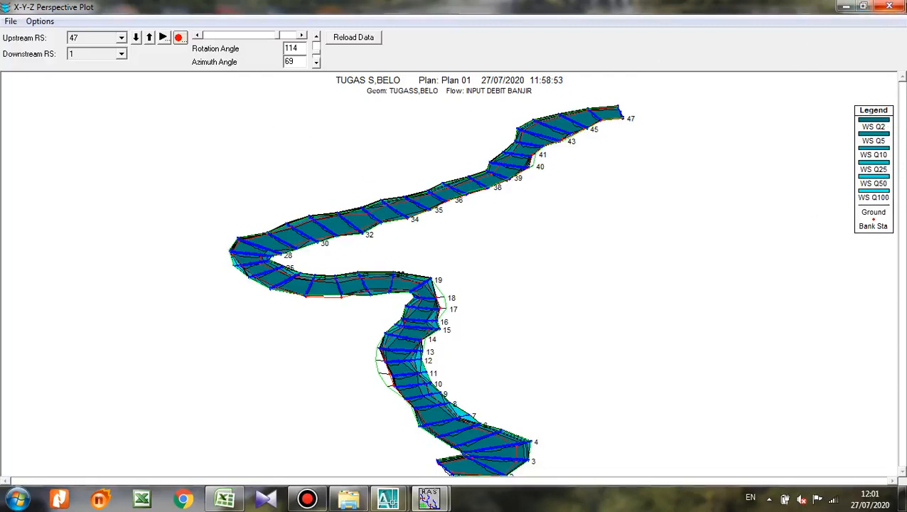
pyautogui.click(893, 7)
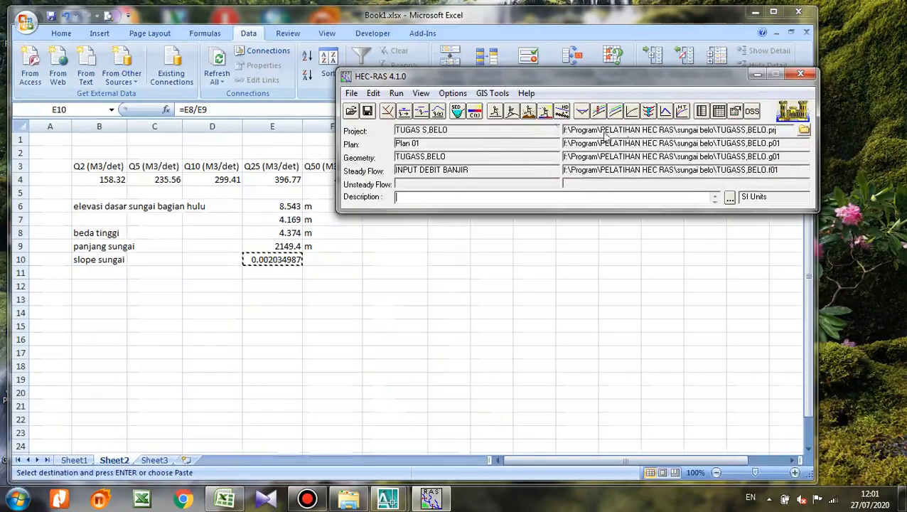
# Plot the cross section at river station 21 and identify its Q100 energy grade and Q50 water surface lines
pyautogui.click(580, 112)
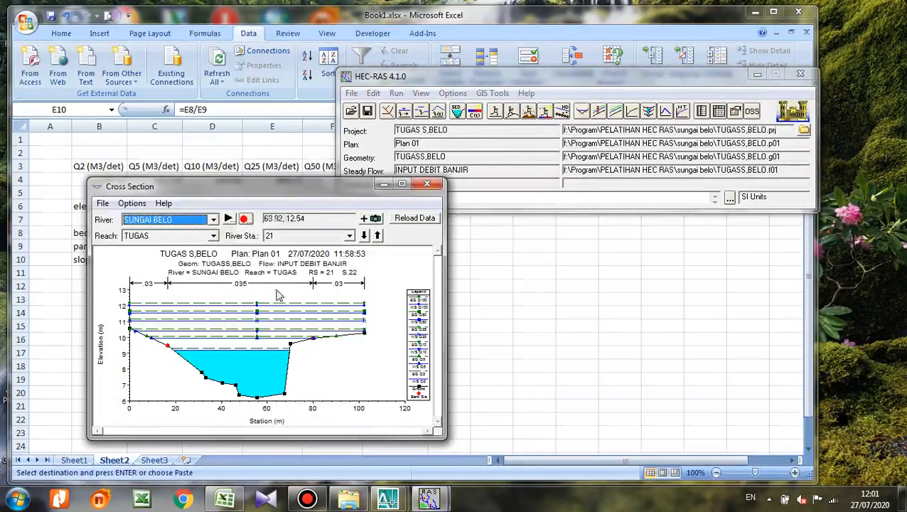
pyautogui.moveTo(284, 187); pyautogui.dragTo(385, 73)
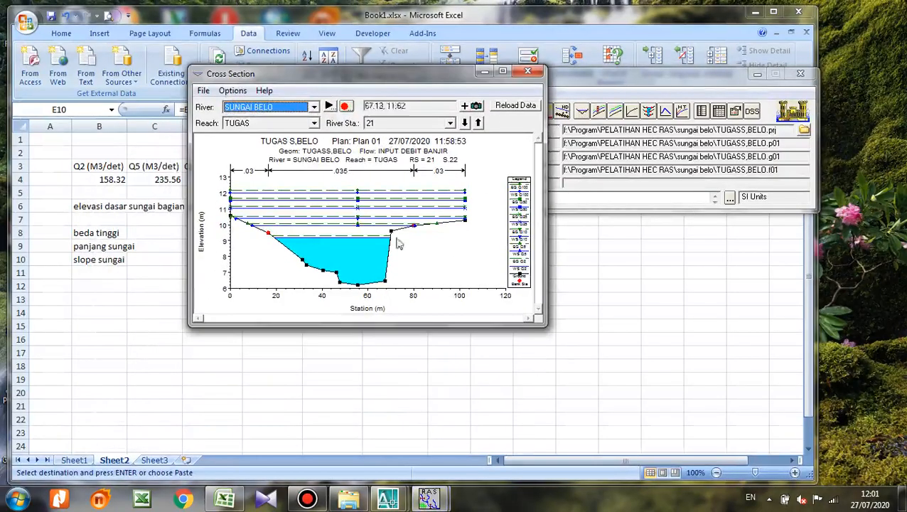
pyautogui.click(395, 201)
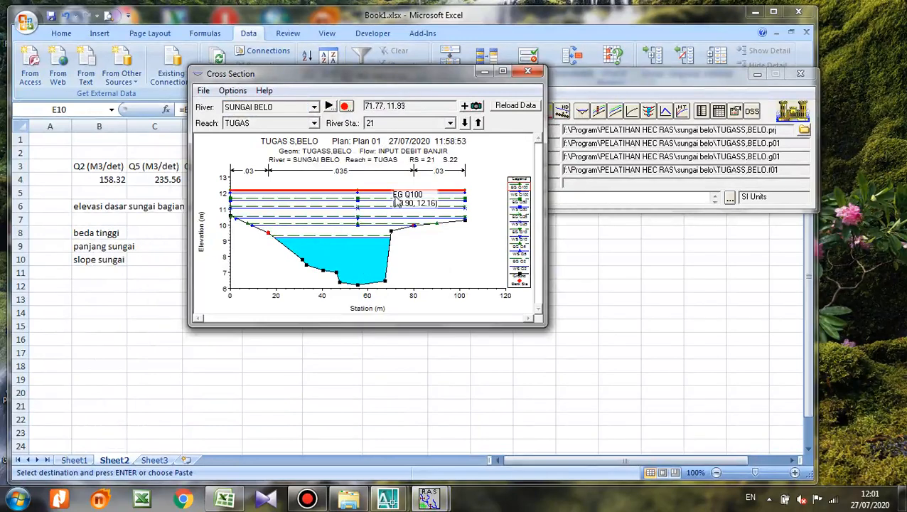
pyautogui.click(377, 206)
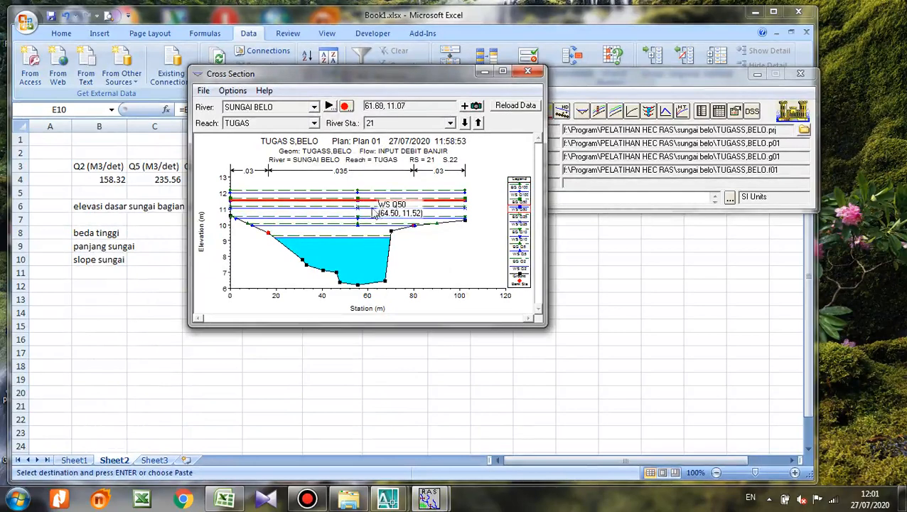
# Identify the Q10 water surface and Q25 energy grade lines in the river station 21 cross section, and close the plot
pyautogui.click(377, 225)
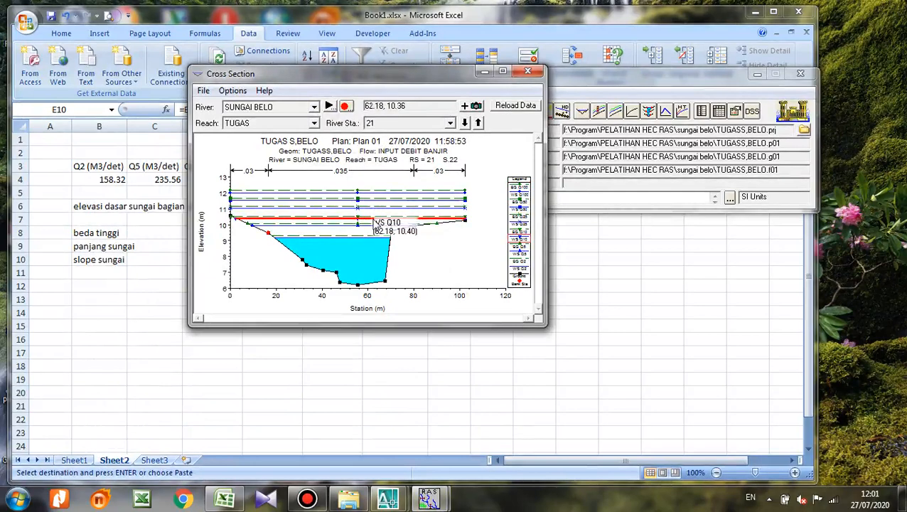
pyautogui.click(369, 209)
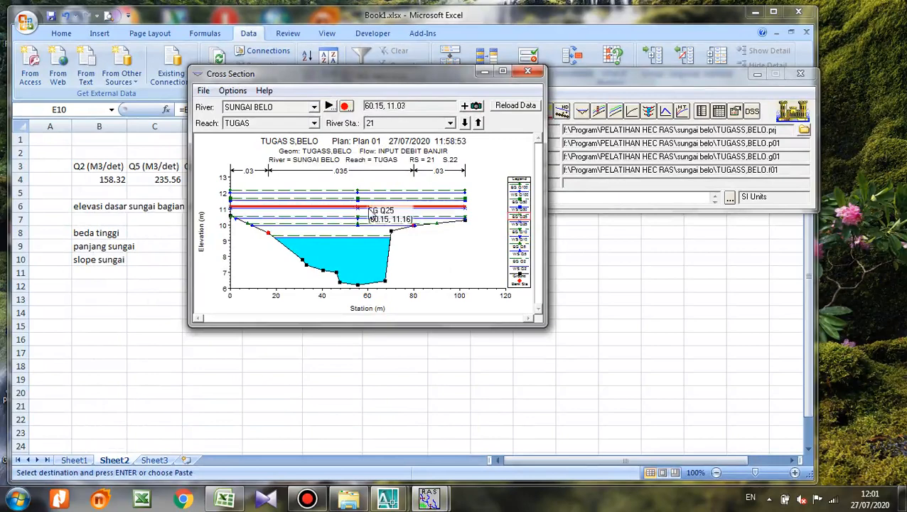
pyautogui.click(527, 71)
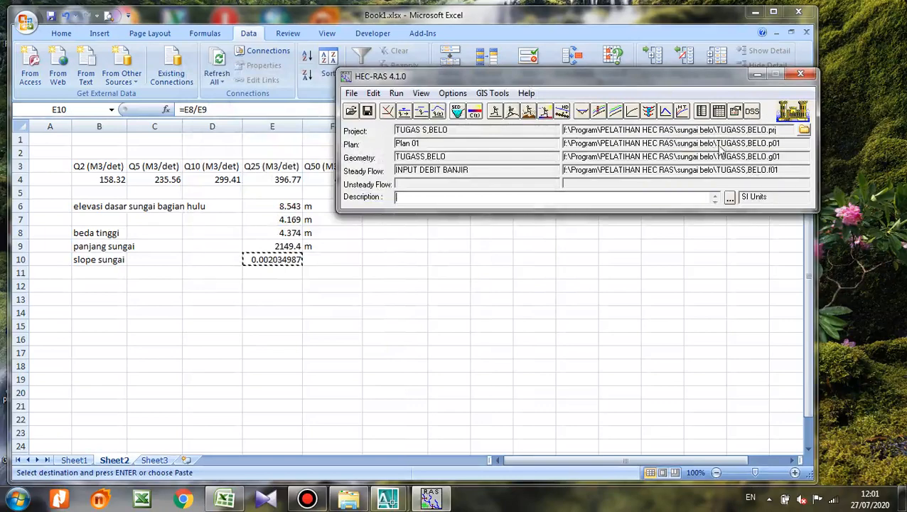
# Open the summary profile output table maximized and examine the Q2 row of river station 47
pyautogui.click(720, 112)
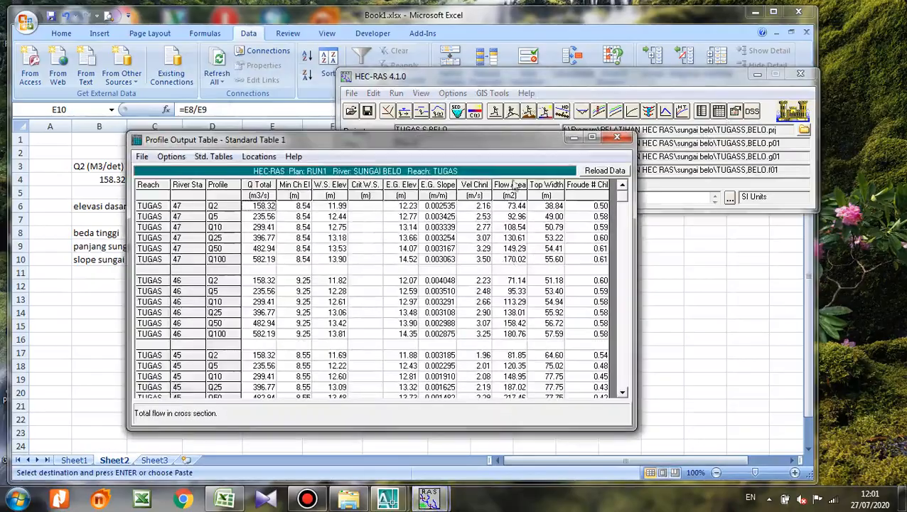
pyautogui.doubleClick(596, 140)
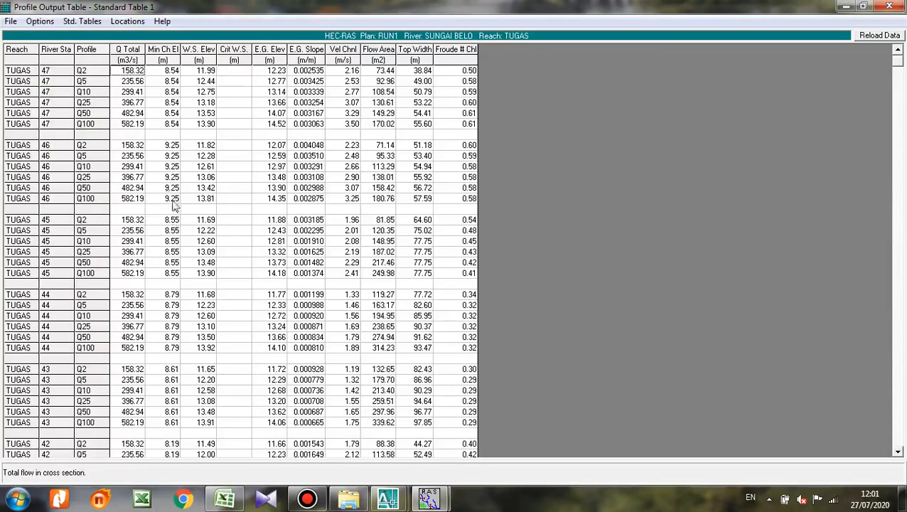
pyautogui.click(22, 71)
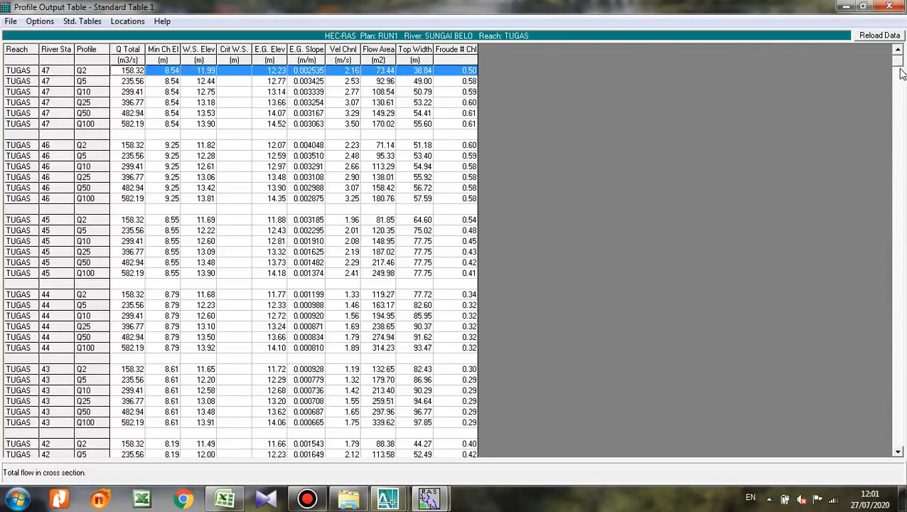
pyautogui.moveTo(897, 67)
pyautogui.mouseDown()
pyautogui.moveTo(901, 467)
pyautogui.moveTo(902, 60)
pyautogui.mouseUp()
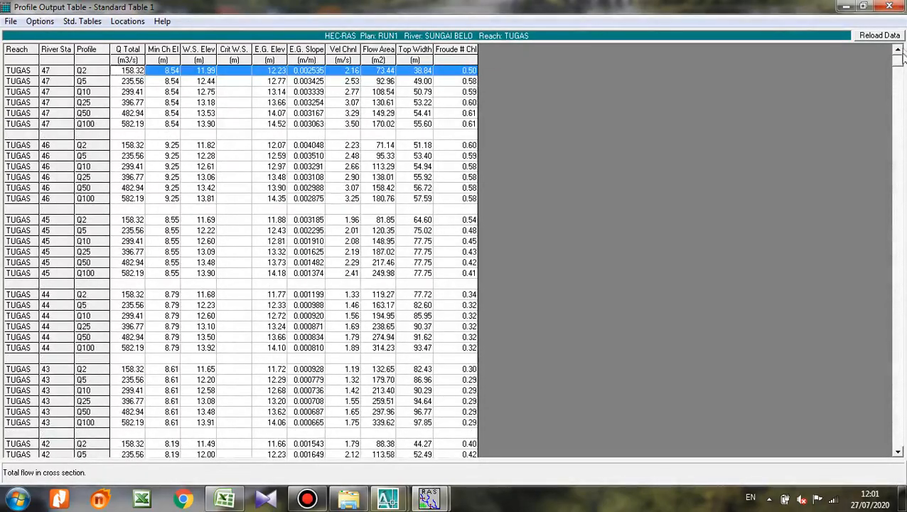
# Examine the total flow, minimum channel, water surface, critical water surface and energy grade elevation and slope columns of the profile output table
pyautogui.click(130, 52)
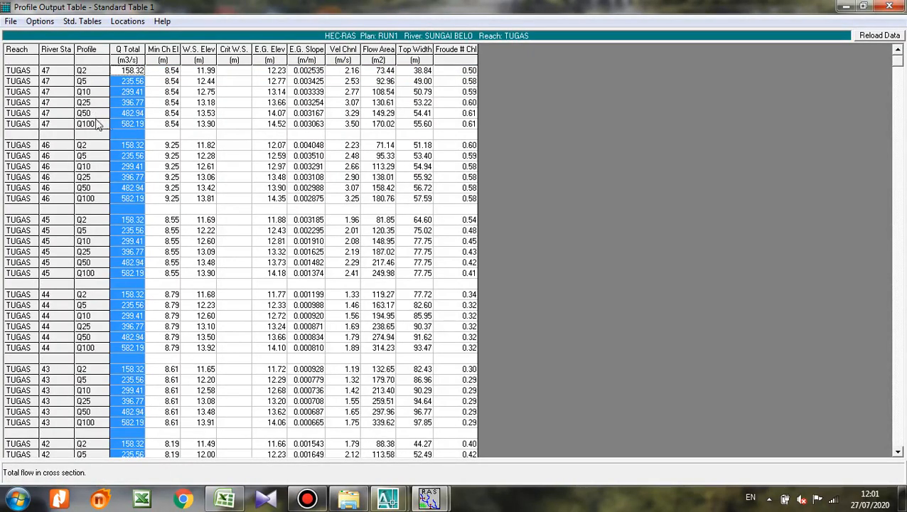
pyautogui.click(166, 54)
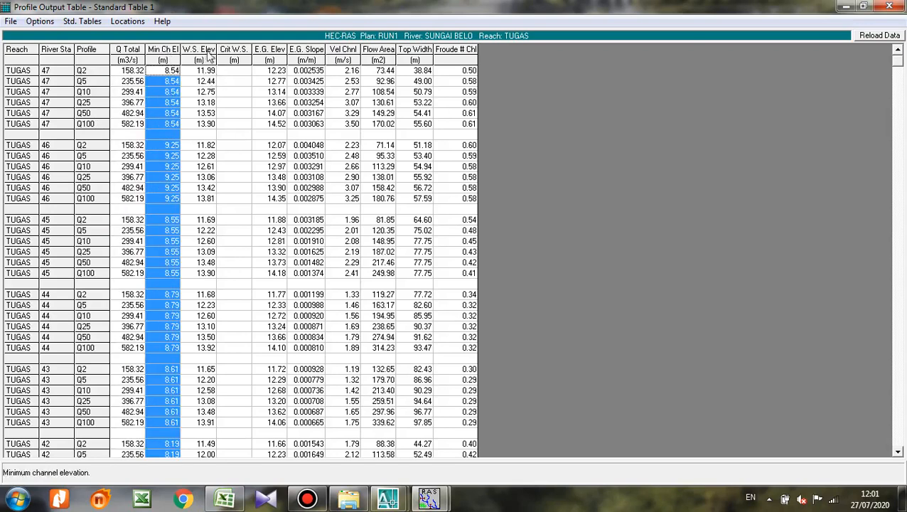
pyautogui.click(208, 54)
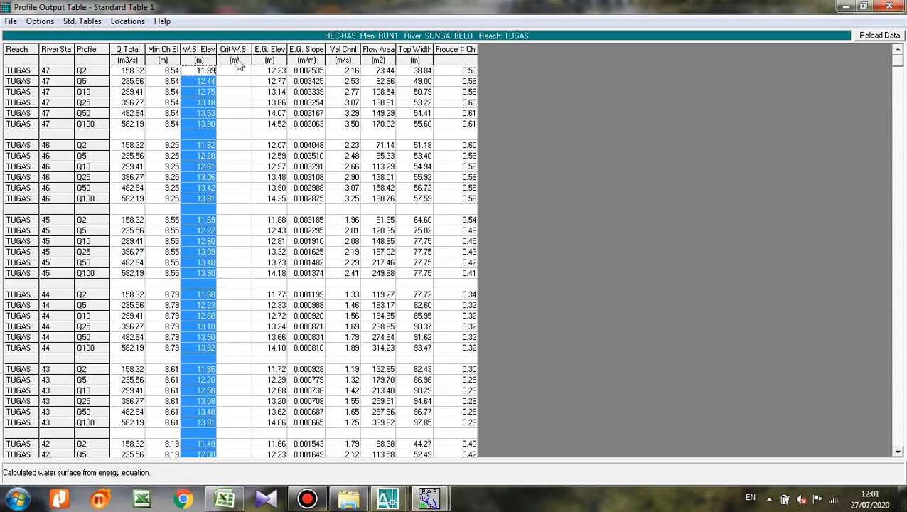
pyautogui.click(240, 57)
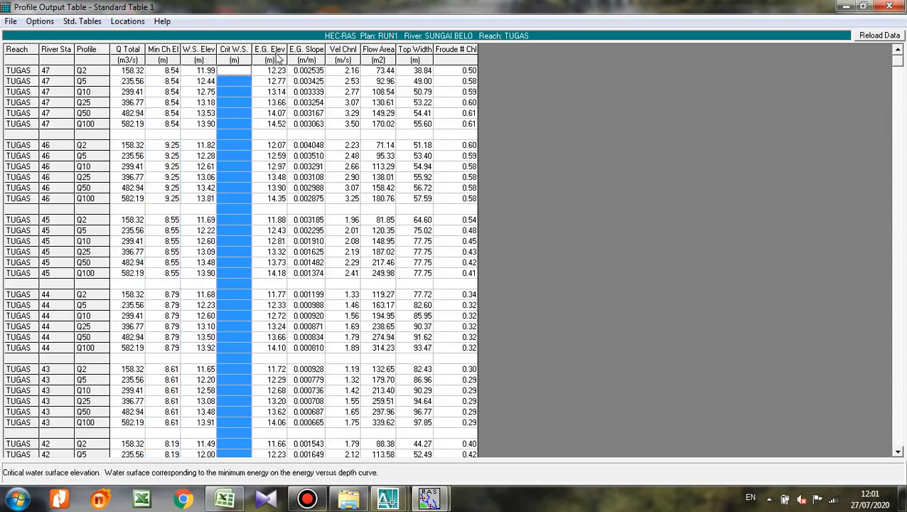
pyautogui.click(278, 58)
pyautogui.click(312, 57)
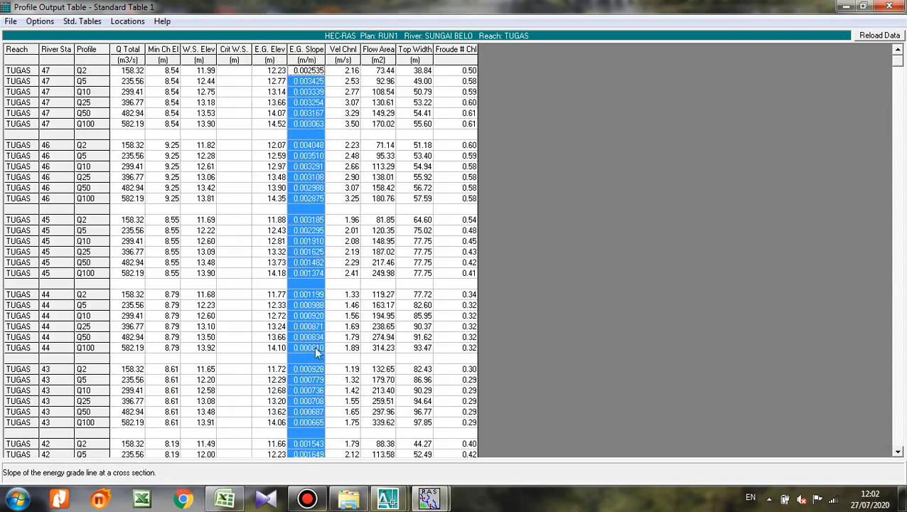
# Examine the channel velocity, flow area and top width columns, and close the profile output table
pyautogui.click(349, 57)
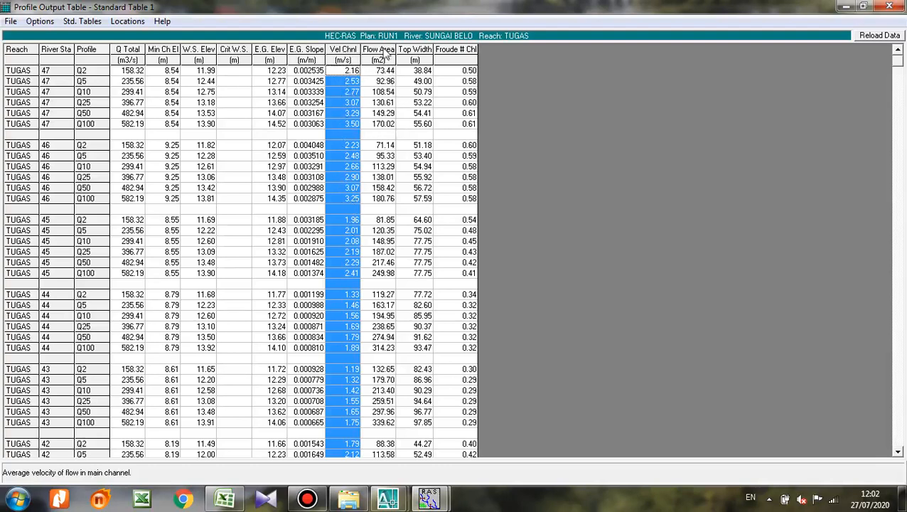
pyautogui.click(385, 54)
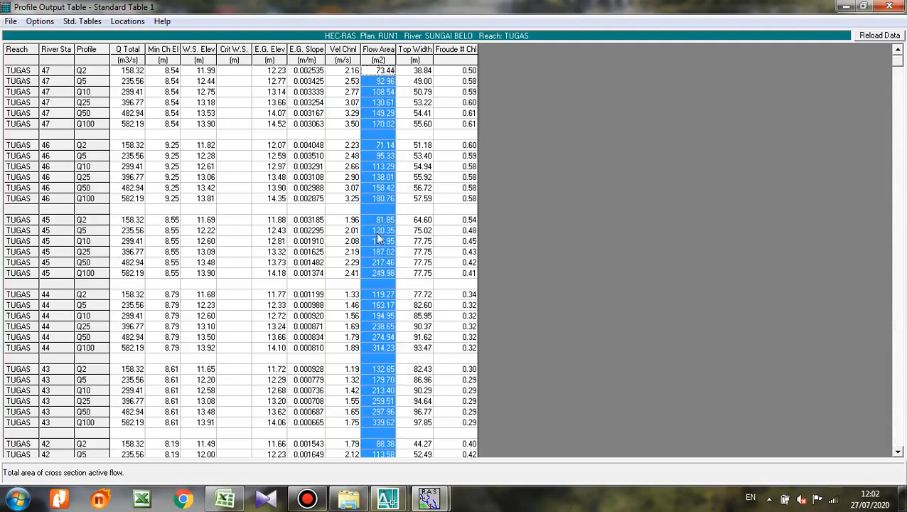
pyautogui.click(418, 57)
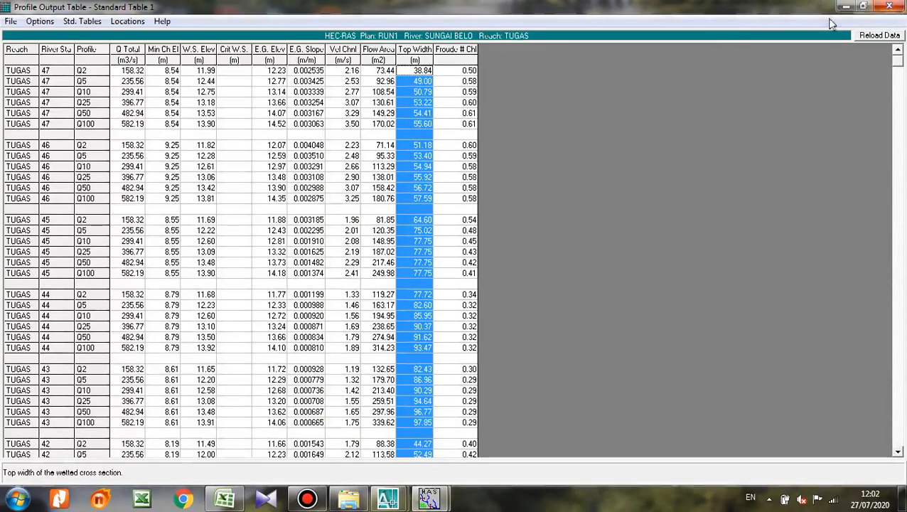
pyautogui.click(888, 7)
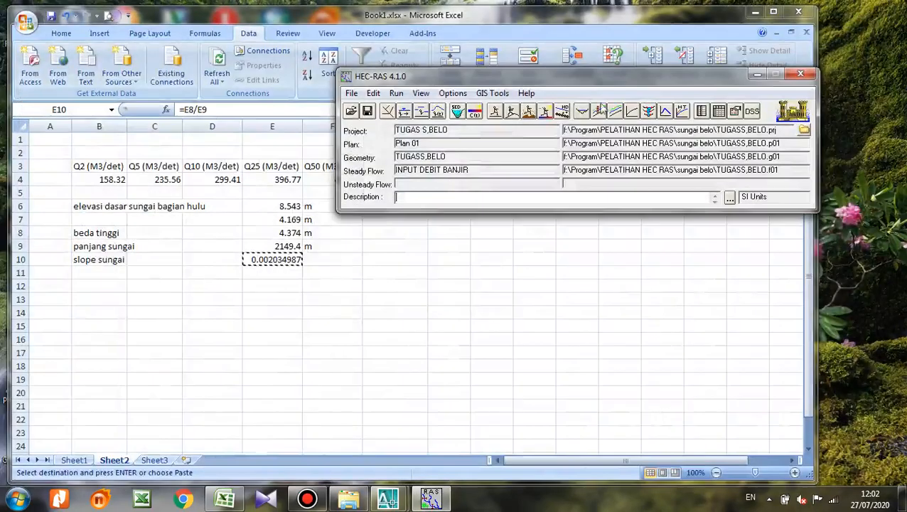
# View the cross section plot of river station 21 again and close it
pyautogui.click(580, 110)
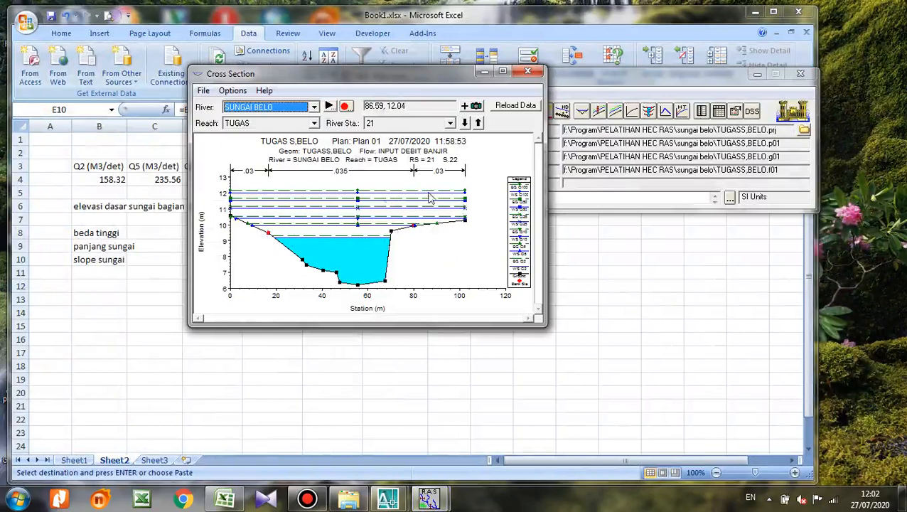
pyautogui.click(528, 71)
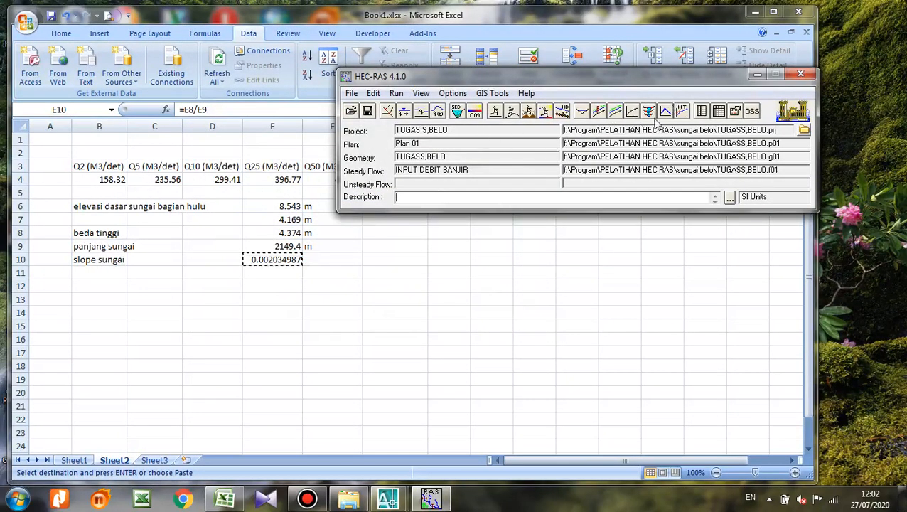
pyautogui.click(648, 112)
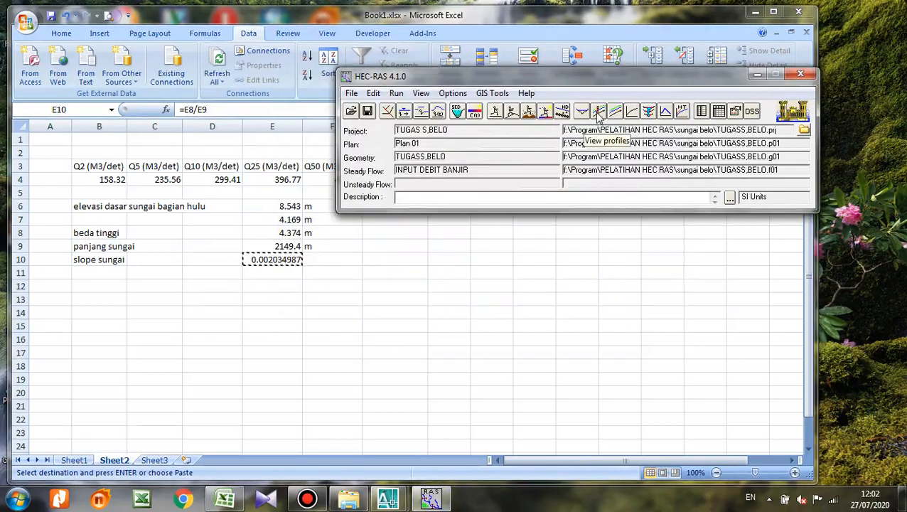
# Open the longitudinal profile plot maximized and label its cross sections with river stationing land marks
pyautogui.click(598, 113)
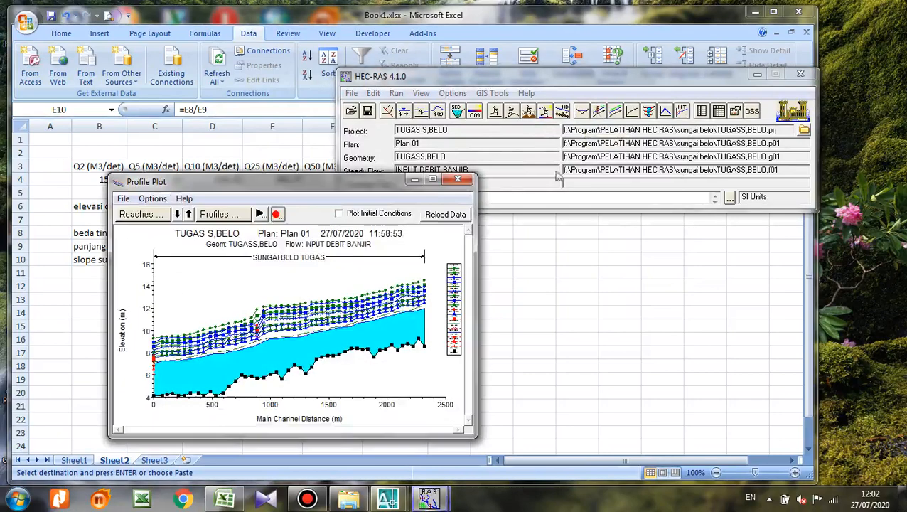
pyautogui.click(435, 180)
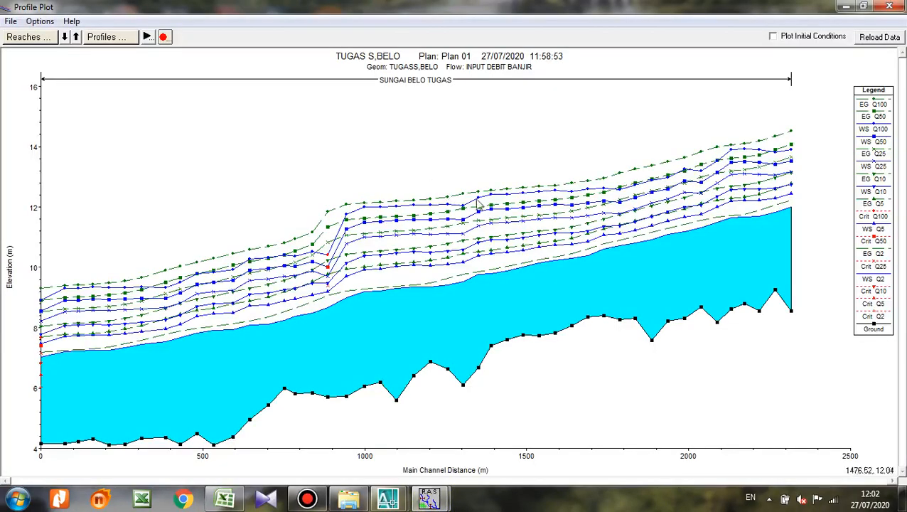
pyautogui.rightClick(456, 152)
pyautogui.click(449, 148)
pyautogui.rightClick(502, 107)
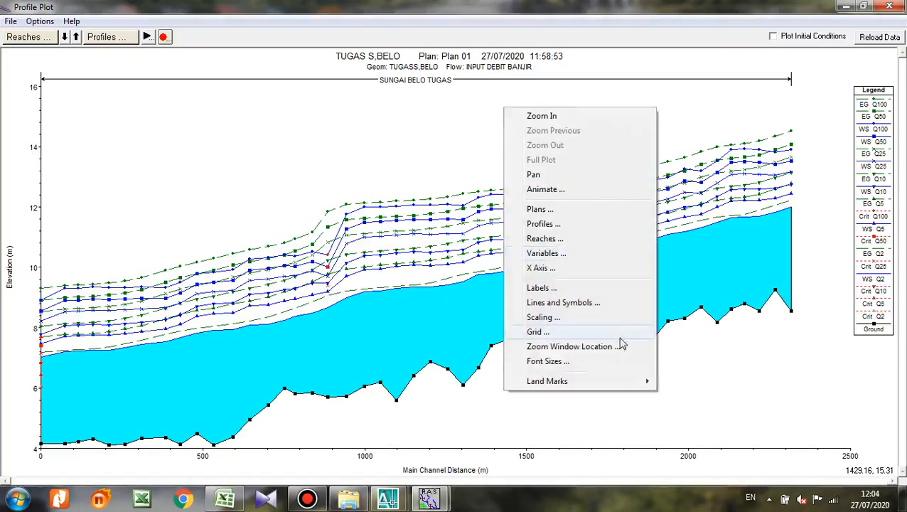
pyautogui.moveTo(602, 385)
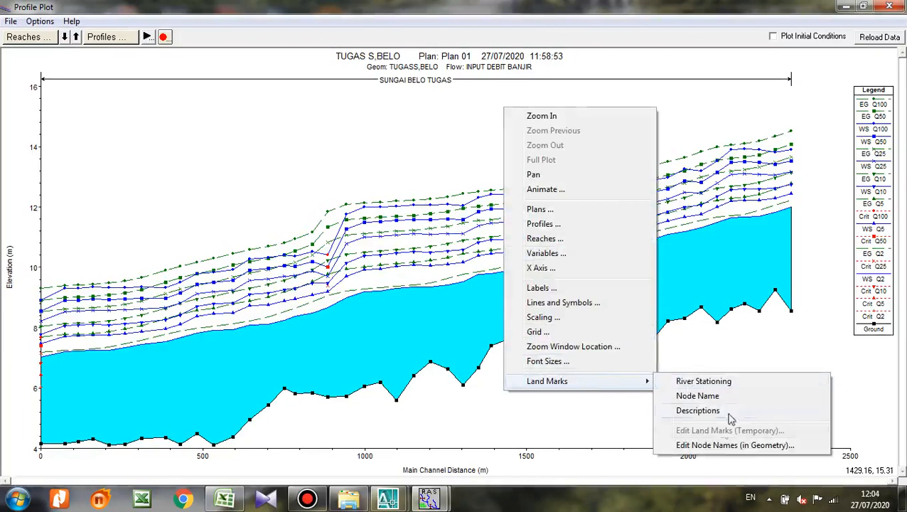
pyautogui.click(695, 383)
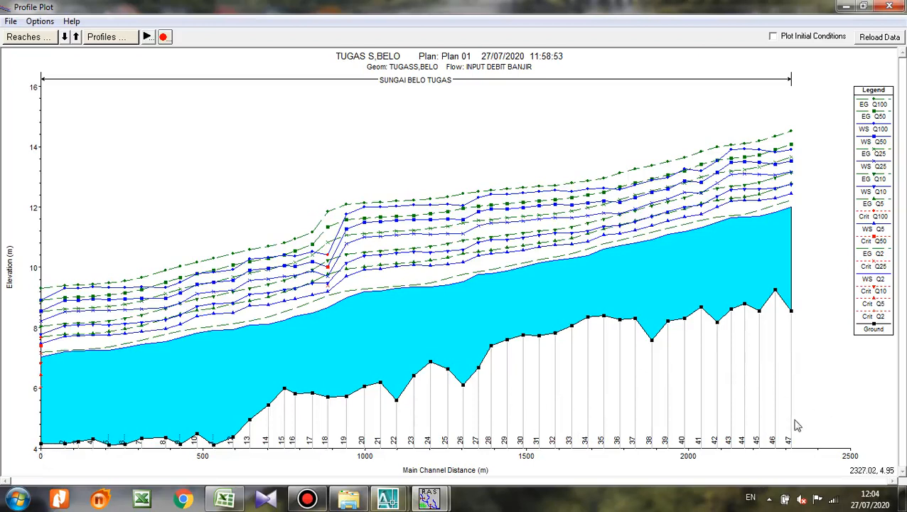
# Add node names and descriptions to the land mark labels of the profile plot, and close the plot
pyautogui.rightClick(595, 295)
pyautogui.moveTo(622, 280)
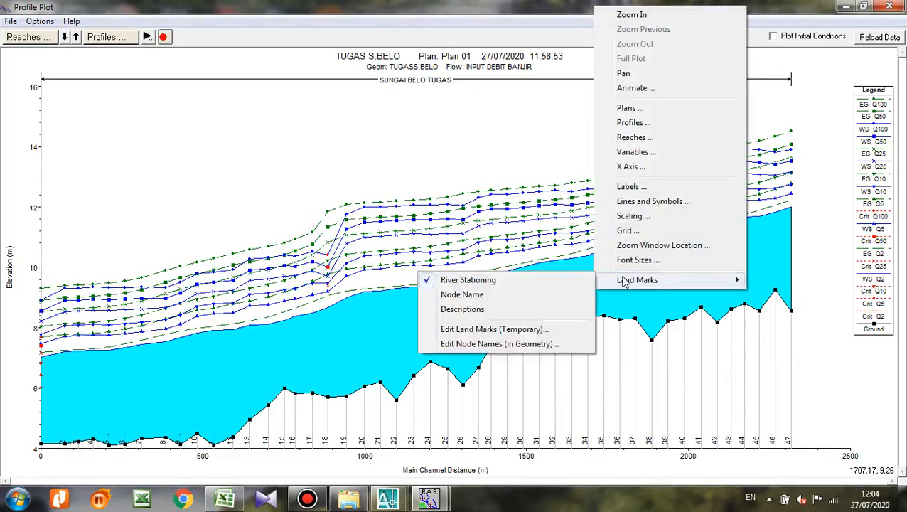
pyautogui.click(517, 298)
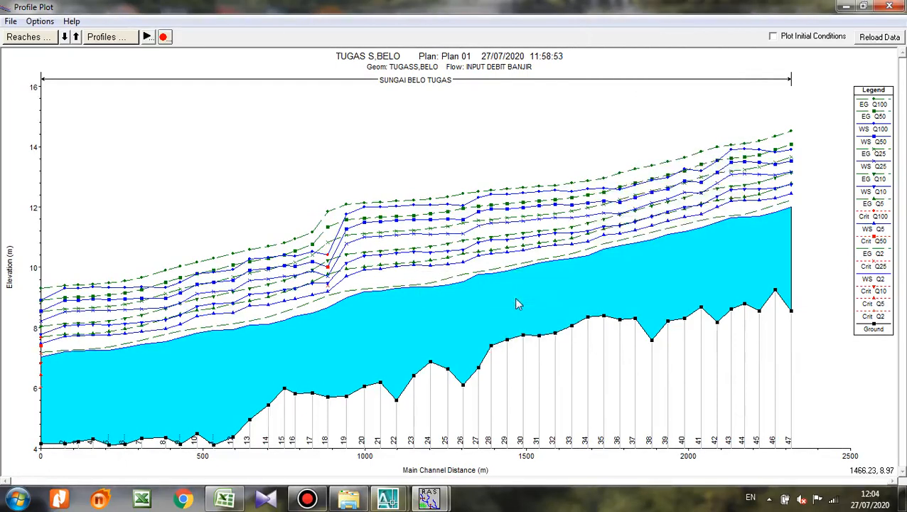
pyautogui.rightClick(528, 303)
pyautogui.moveTo(538, 301)
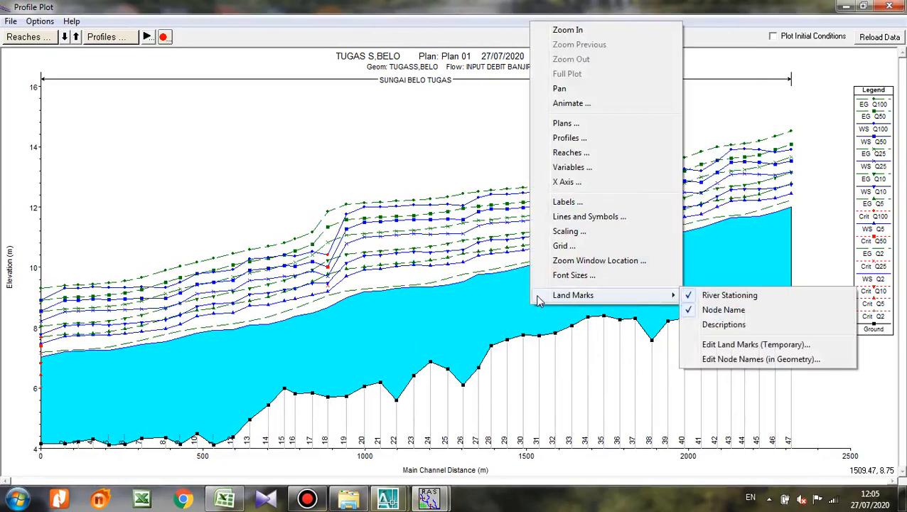
pyautogui.click(699, 325)
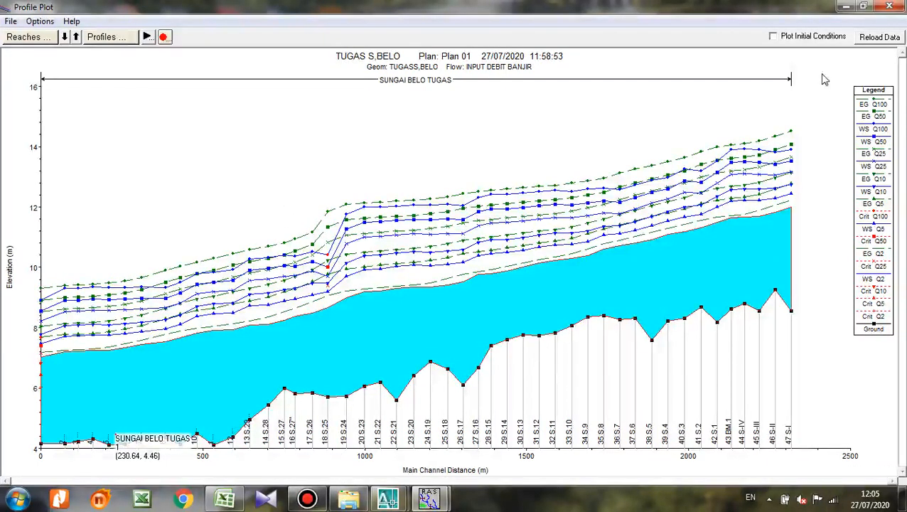
pyautogui.click(888, 6)
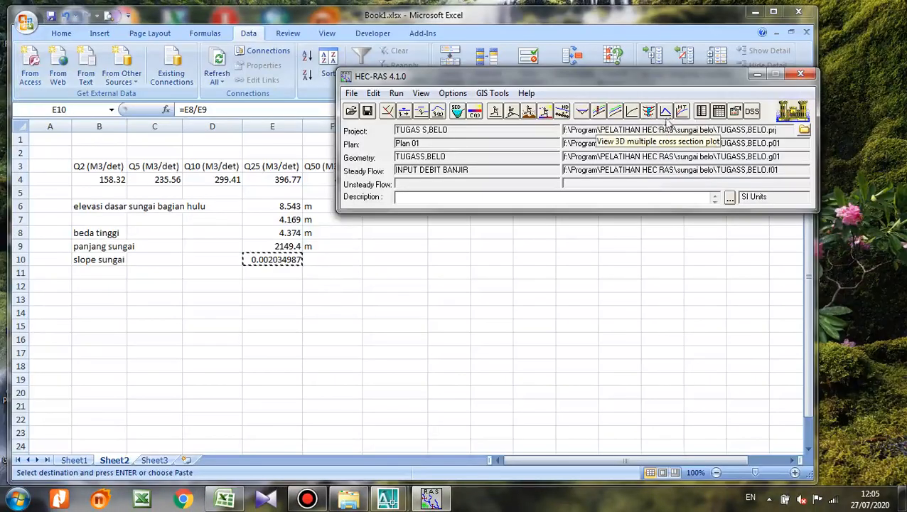
# Look over the Q2 to Q100 results in the profile output table once more and close it
pyautogui.click(719, 113)
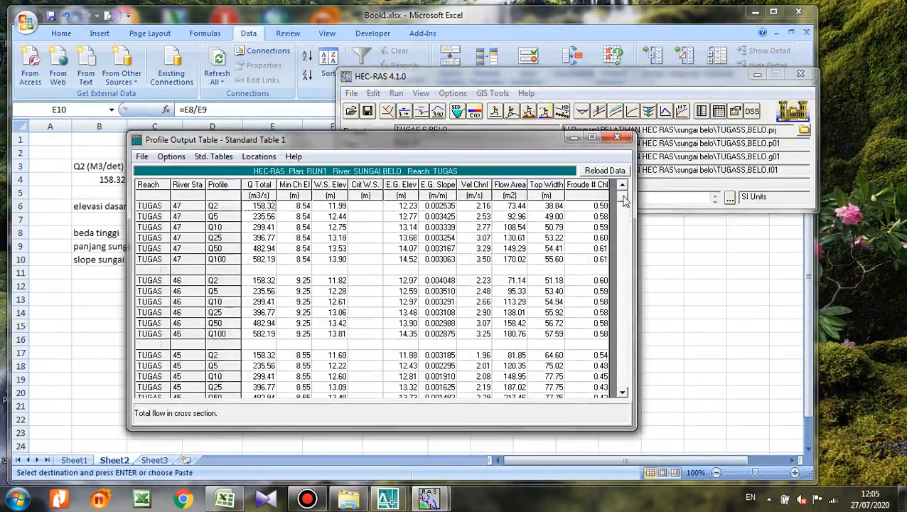
pyautogui.moveTo(624, 201)
pyautogui.mouseDown()
pyautogui.moveTo(628, 376)
pyautogui.moveTo(638, 193)
pyautogui.mouseUp()
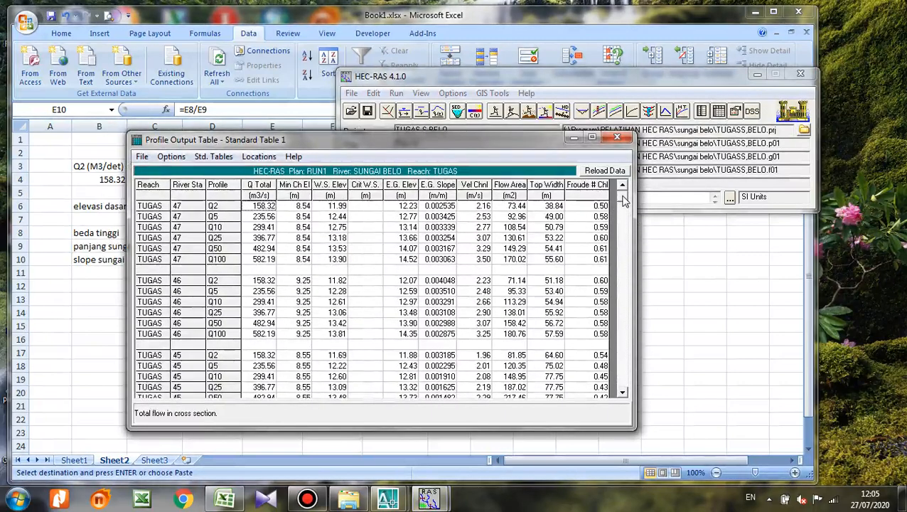
pyautogui.click(617, 137)
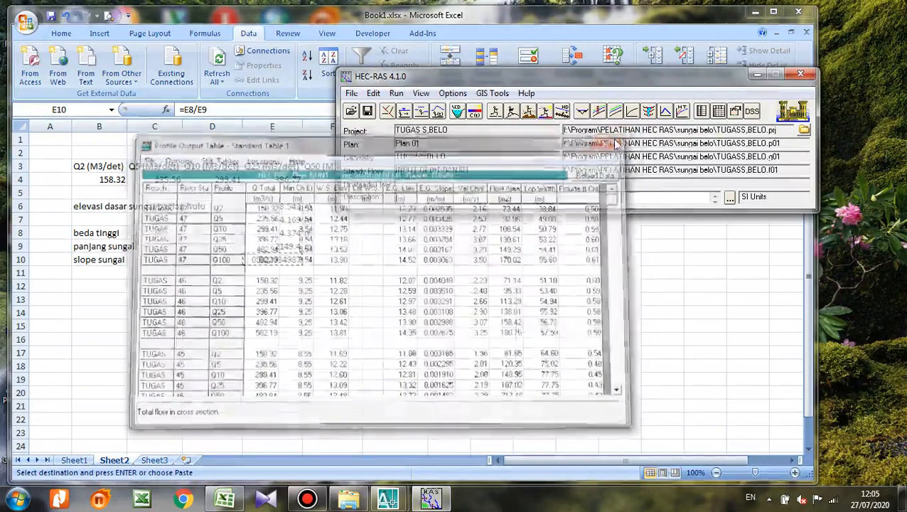
# View the river in a maximized X-Y-Z perspective plot with the azimuth angle set to 78 and the rotation angle to 99
pyautogui.click(648, 112)
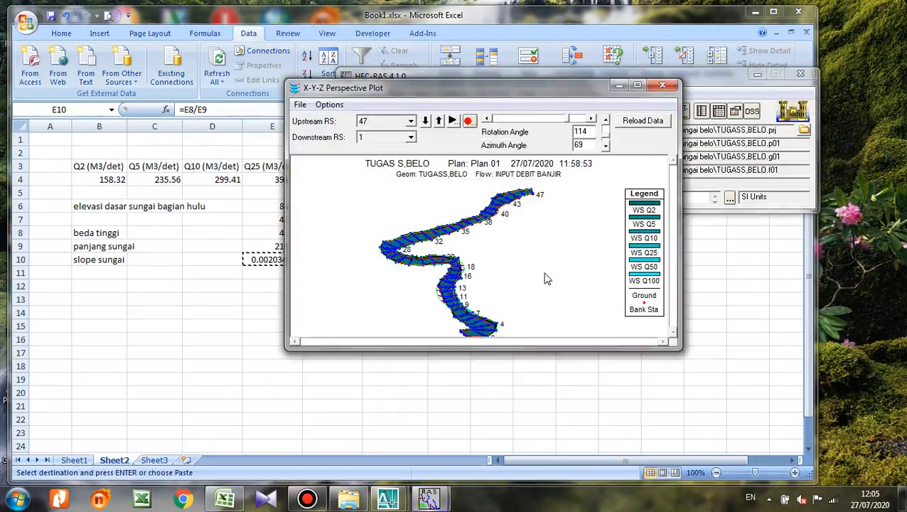
pyautogui.click(606, 149)
pyautogui.click(606, 149)
pyautogui.click(637, 85)
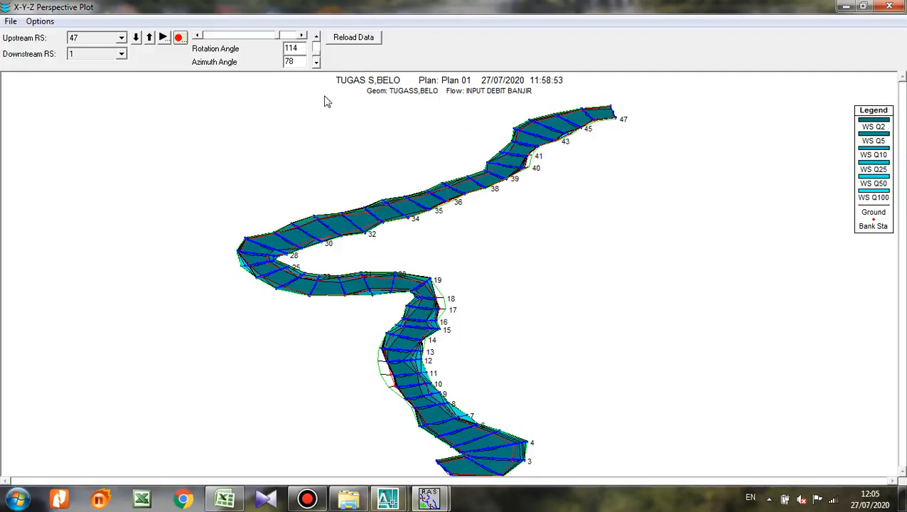
pyautogui.click(198, 36)
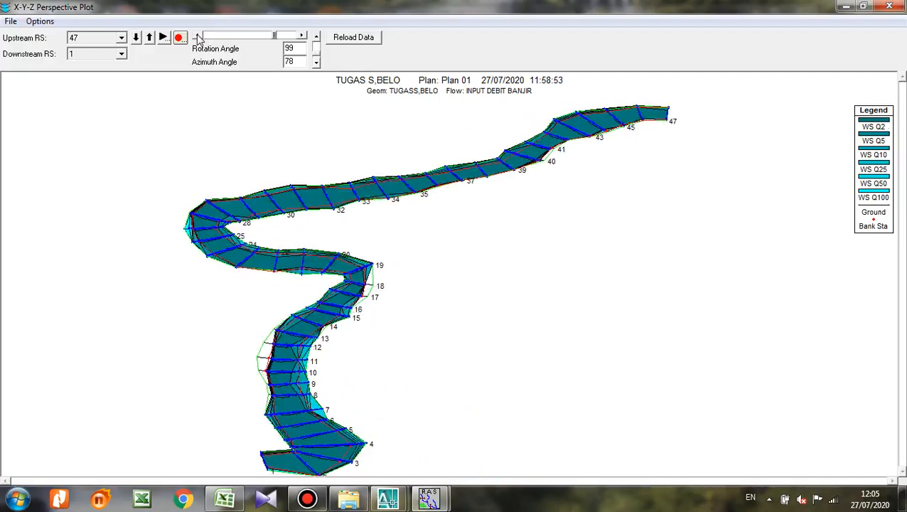
# Set the perspective plot's rotation angle to 94 and azimuth angle to 90, and minimize the plot
pyautogui.click(197, 35)
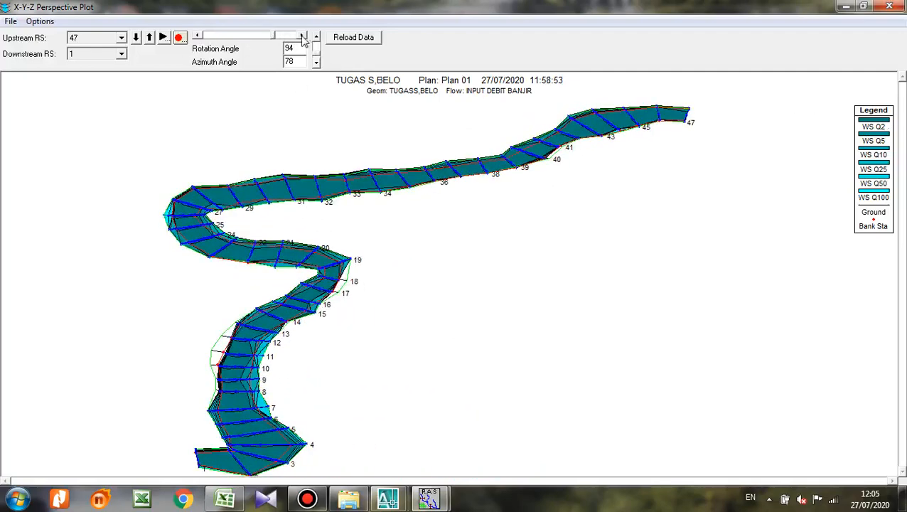
pyautogui.click(317, 60)
pyautogui.click(317, 60)
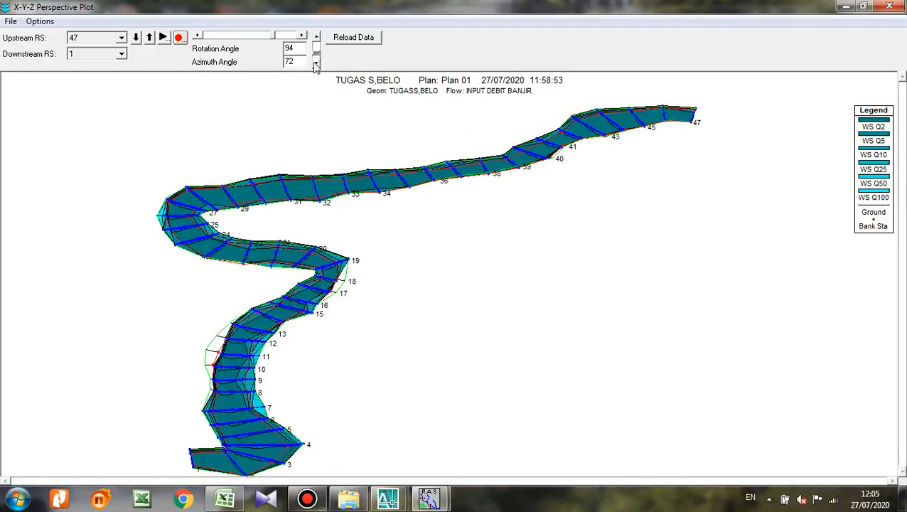
pyautogui.click(315, 63)
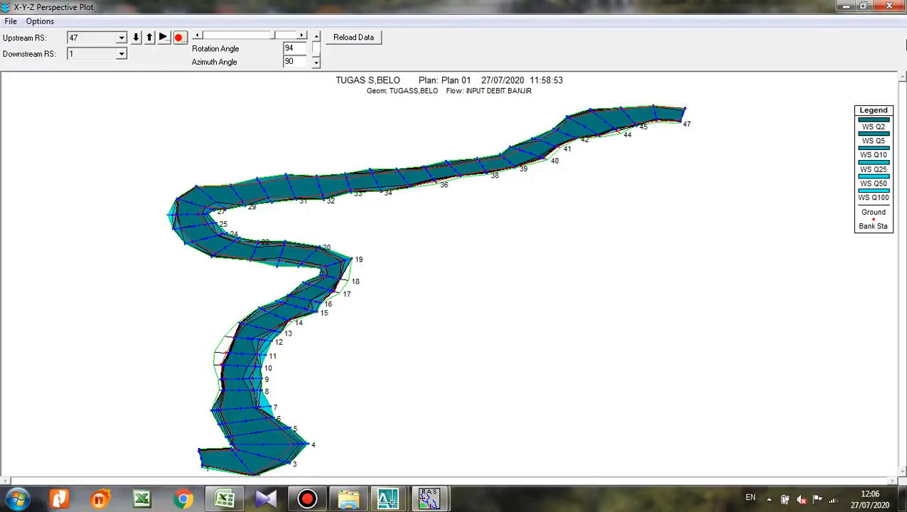
pyautogui.click(846, 6)
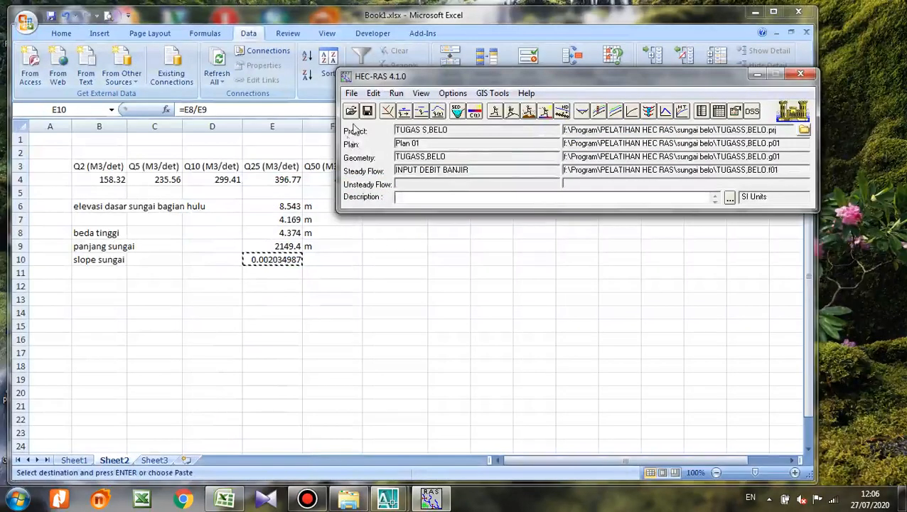
# Browse the cross section data upstream from river station 1 in the geometric data, and close both editors
pyautogui.click(388, 111)
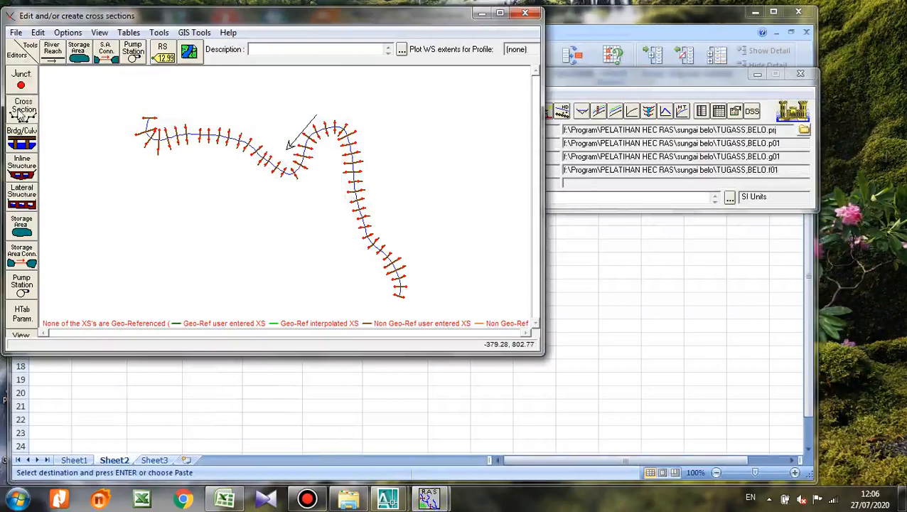
pyautogui.click(23, 110)
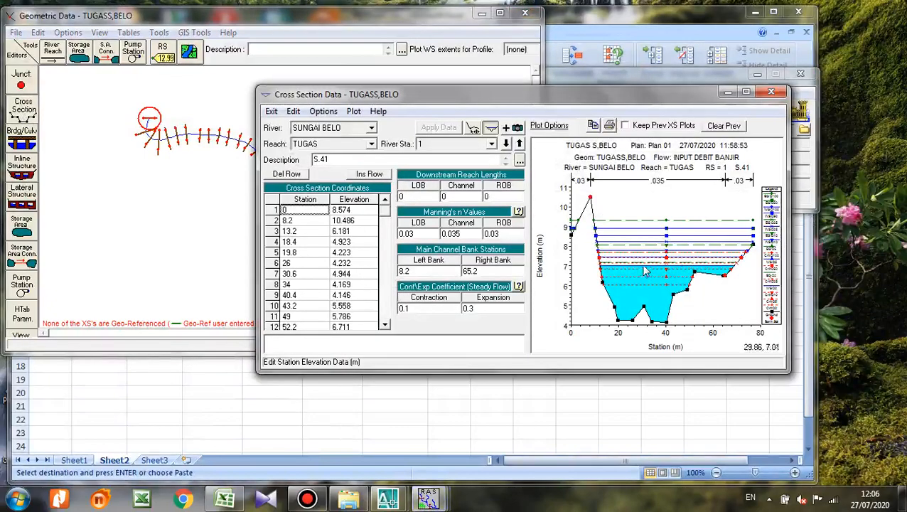
pyautogui.click(520, 144)
pyautogui.click(520, 144)
pyautogui.click(519, 143)
pyautogui.click(520, 144)
pyautogui.click(520, 143)
pyautogui.click(519, 144)
pyautogui.click(520, 143)
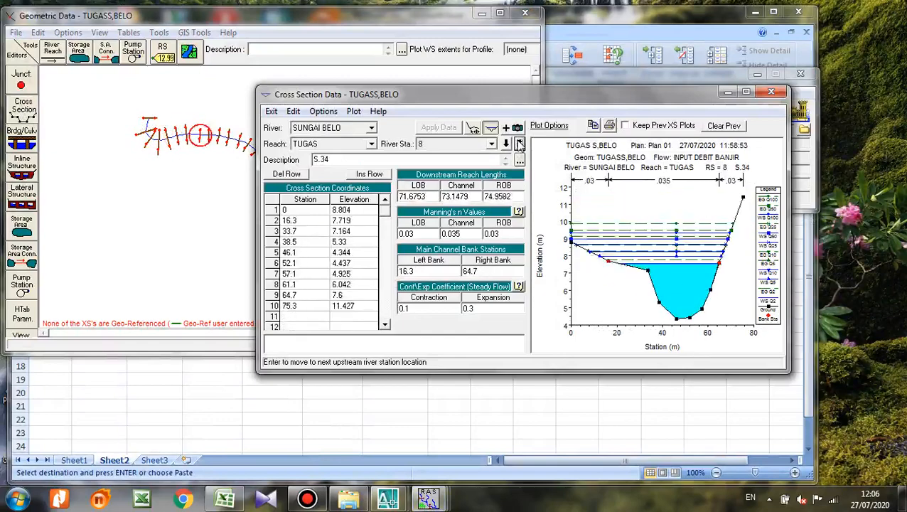
pyautogui.click(519, 144)
pyautogui.click(520, 144)
pyautogui.click(520, 143)
pyautogui.click(520, 144)
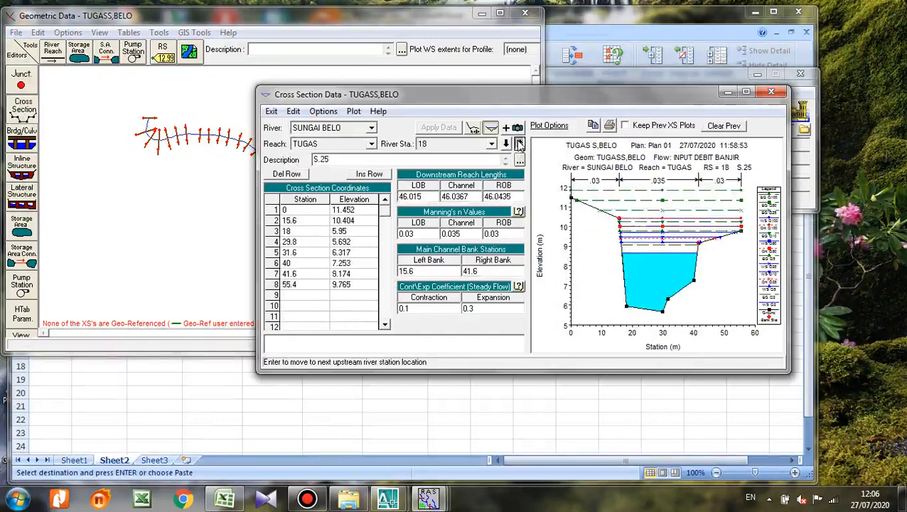
pyautogui.click(519, 143)
pyautogui.click(520, 143)
pyautogui.click(520, 144)
pyautogui.click(520, 143)
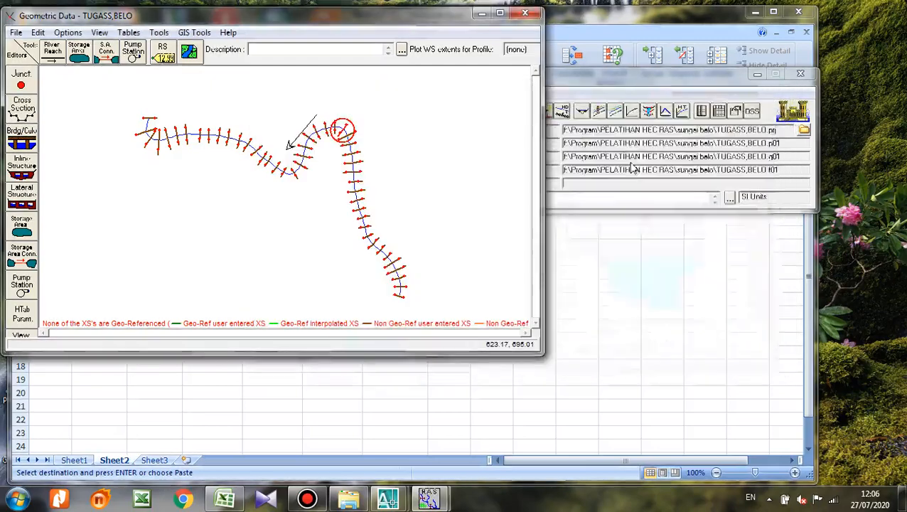
pyautogui.click(770, 92)
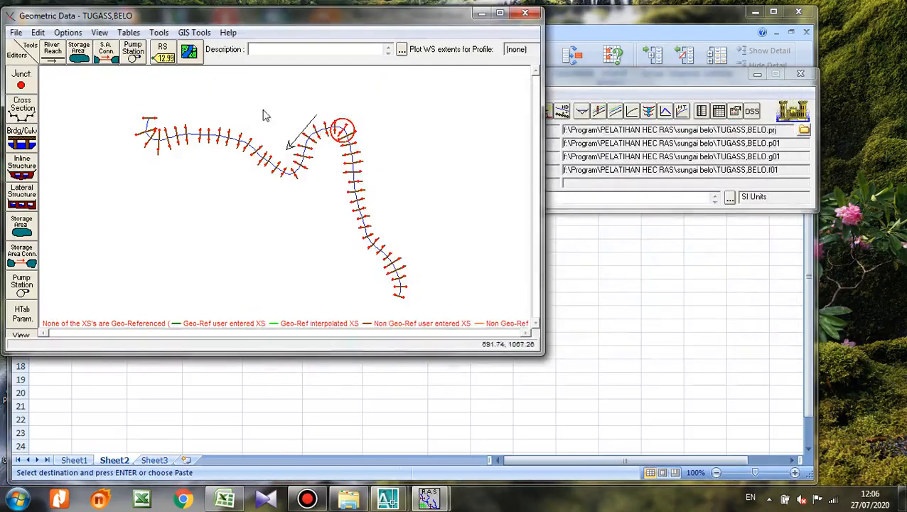
pyautogui.click(524, 13)
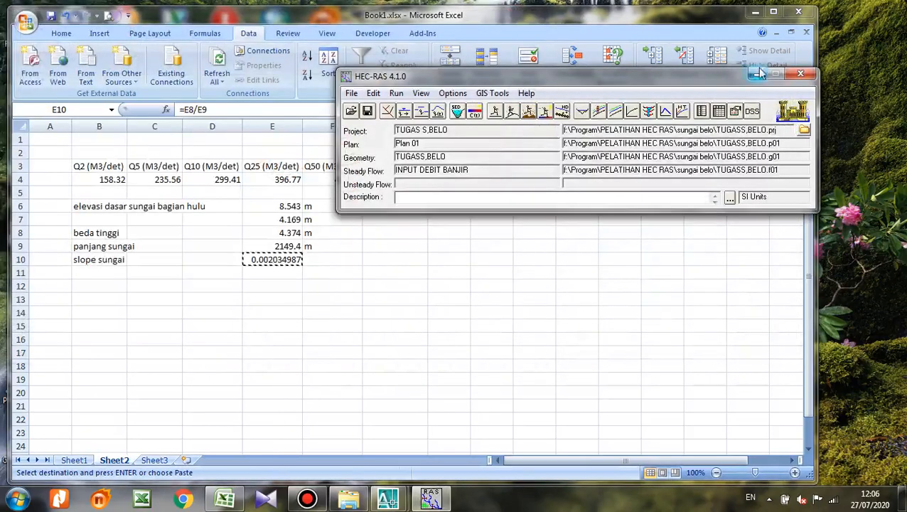
# Examine the text file export offered for the profile output table, cancel it, and close the table
pyautogui.click(718, 111)
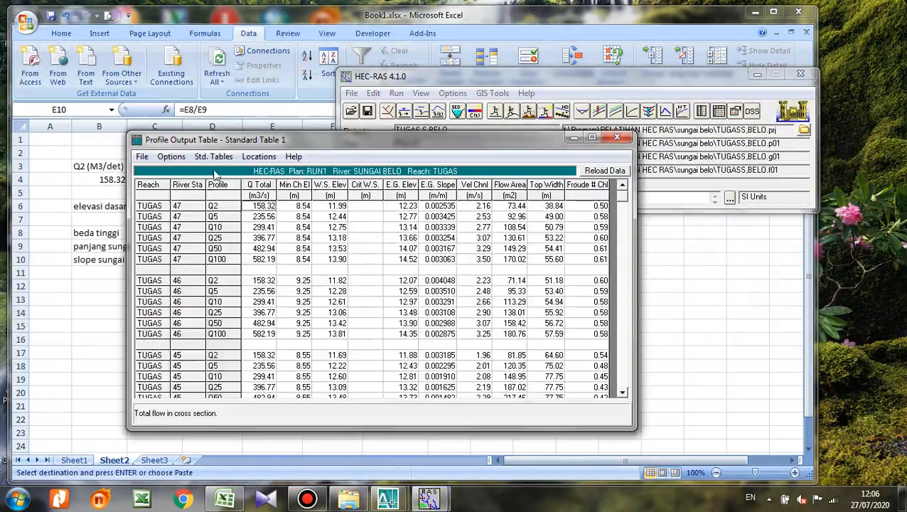
pyautogui.click(211, 159)
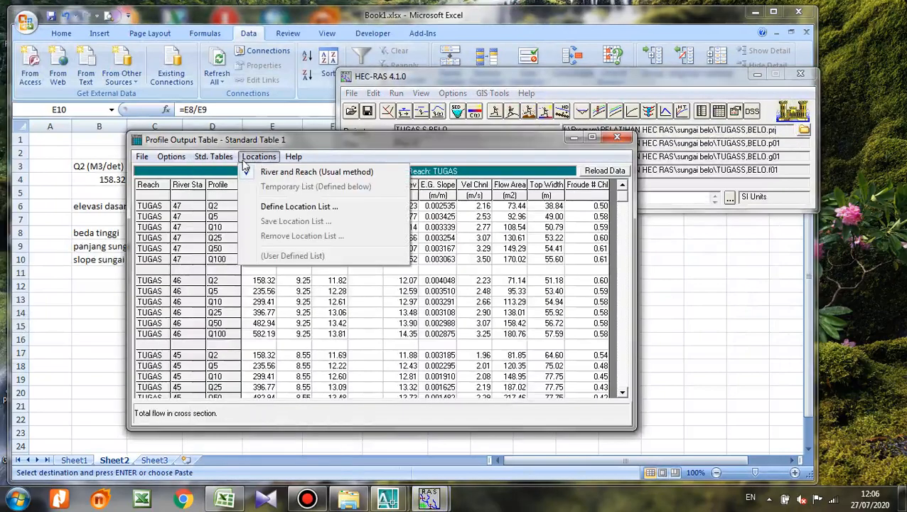
pyautogui.moveTo(164, 161)
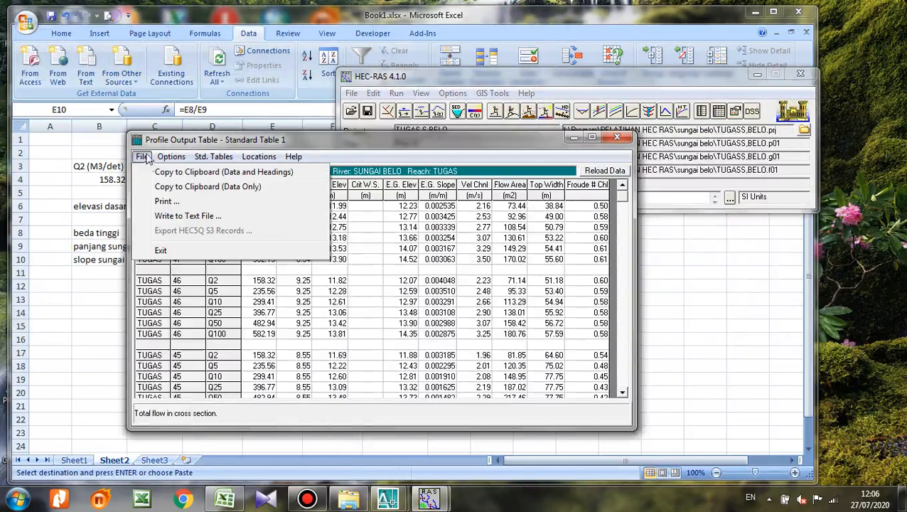
pyautogui.click(187, 216)
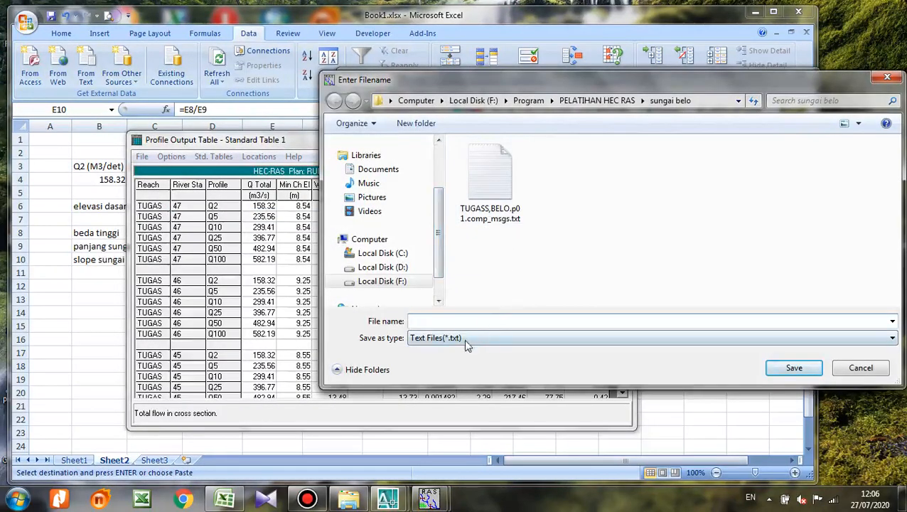
pyautogui.click(464, 339)
pyautogui.click(459, 337)
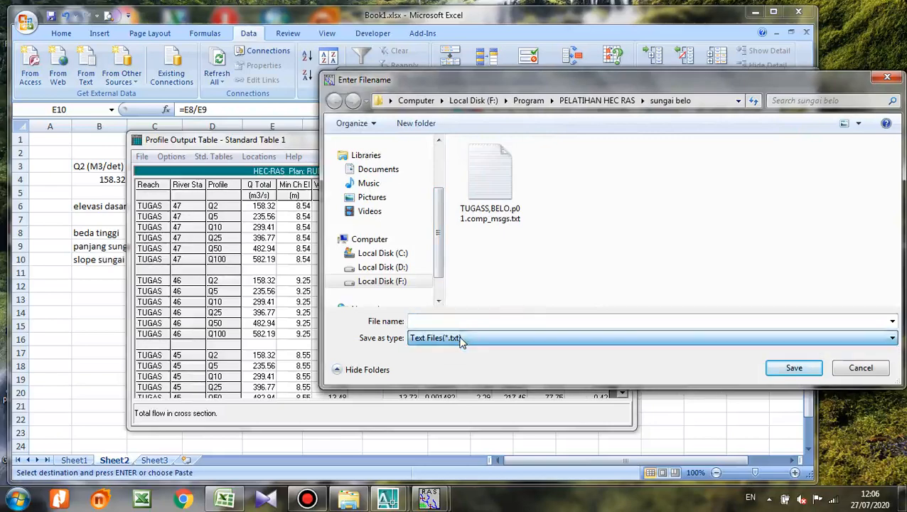
pyautogui.click(861, 368)
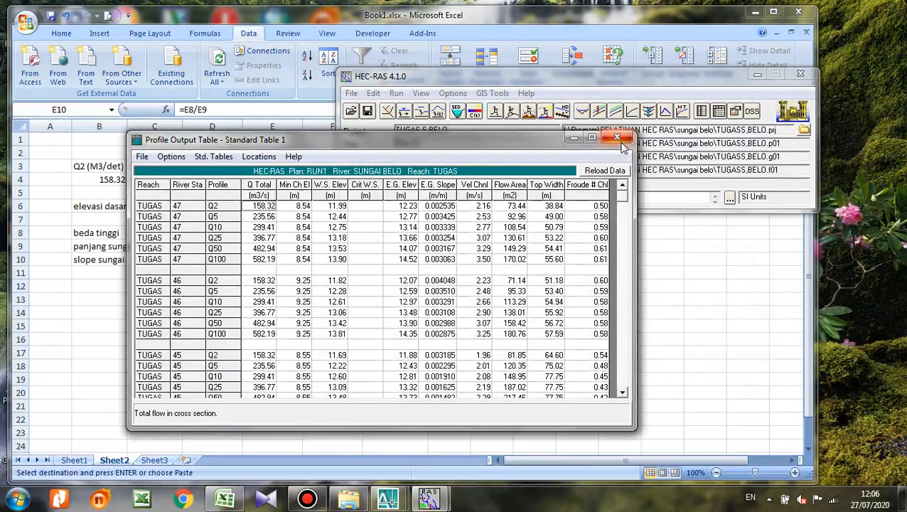
pyautogui.click(617, 138)
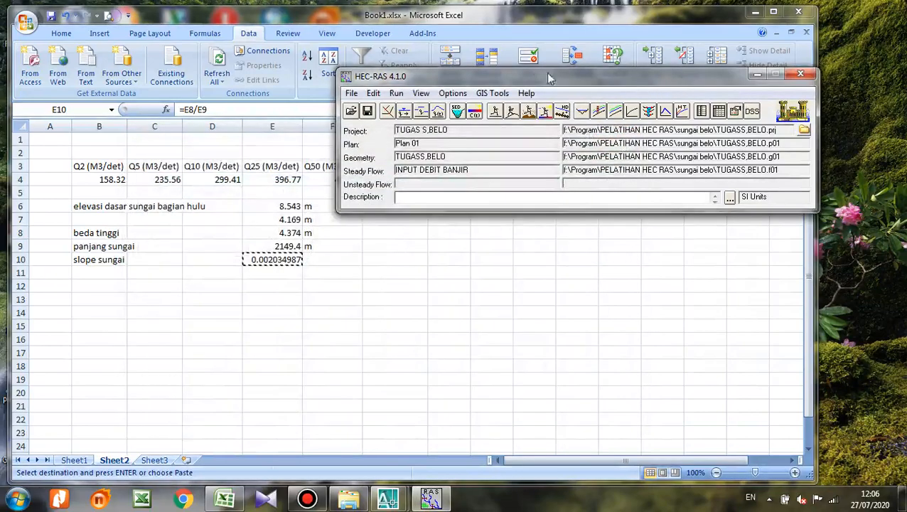
# Save the TUGAS S,BELO project, and reveal the desktop by exiting HEC-RAS and minimizing the Excel workbook
pyautogui.moveTo(504, 83); pyautogui.dragTo(427, 33)
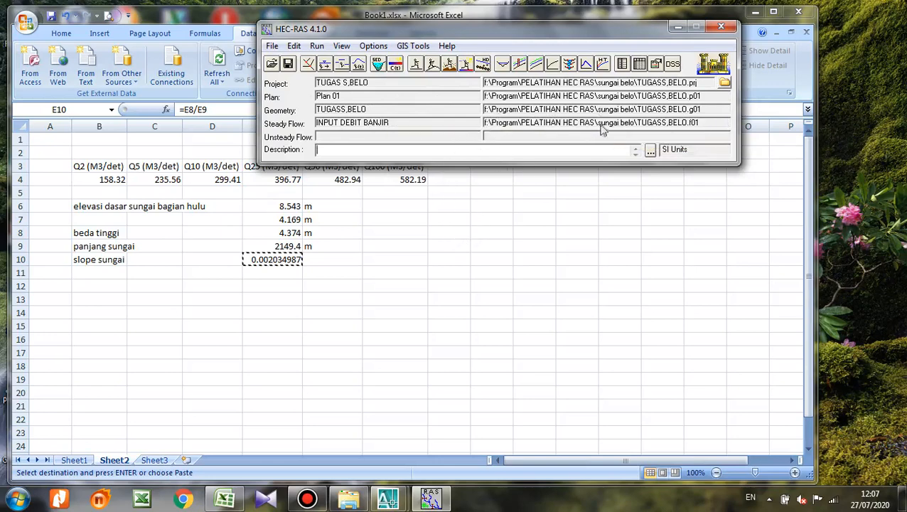
pyautogui.click(271, 46)
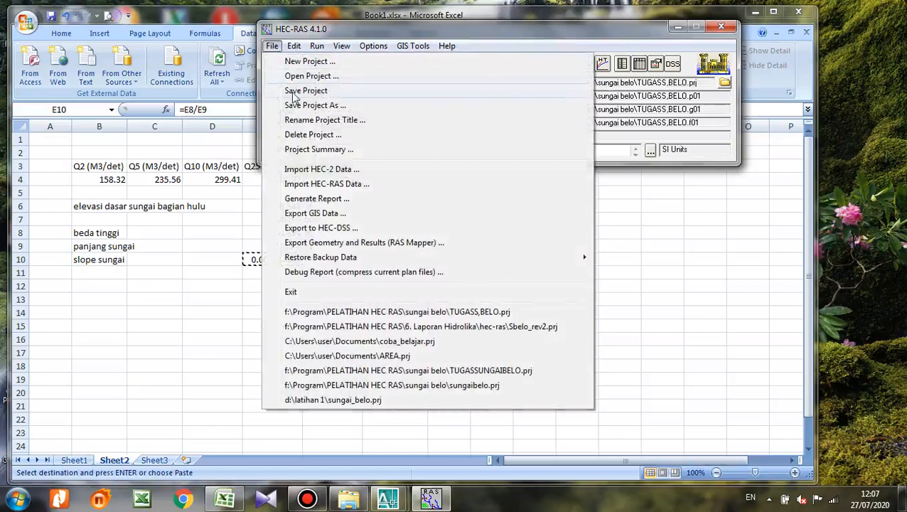
pyautogui.click(293, 93)
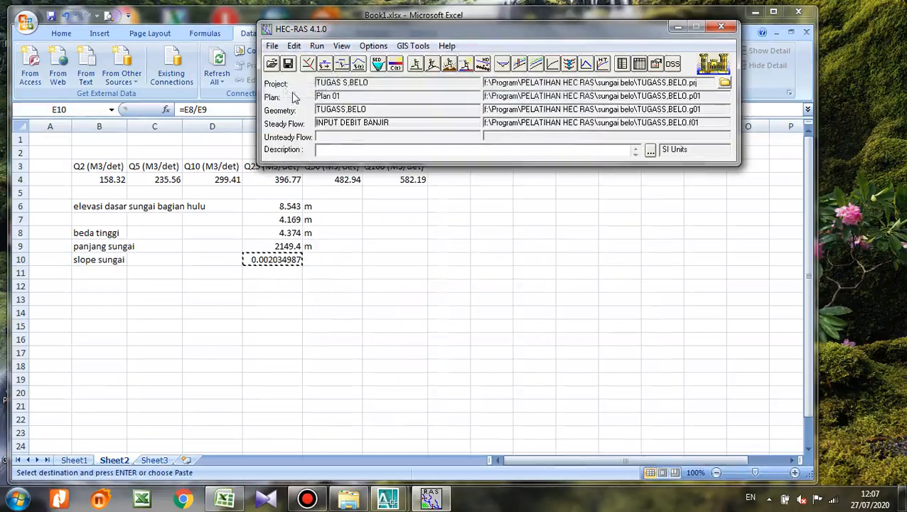
pyautogui.click(723, 29)
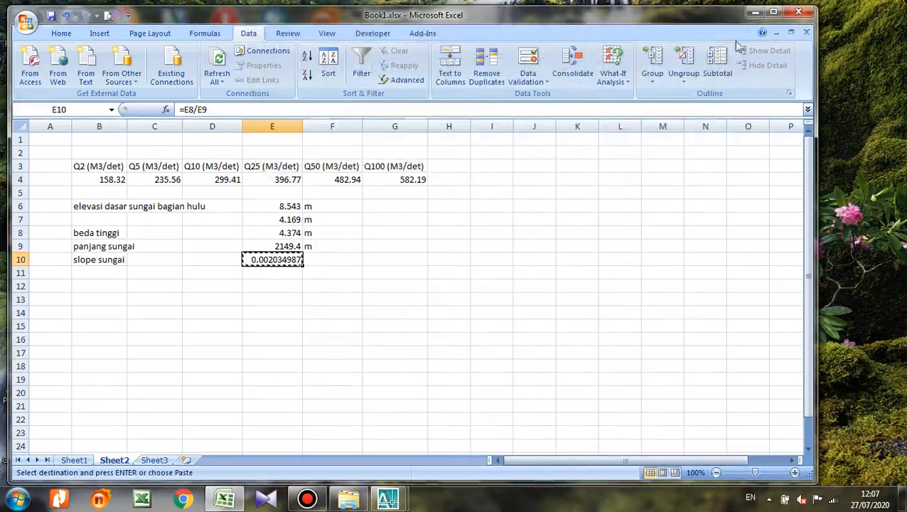
pyautogui.click(756, 16)
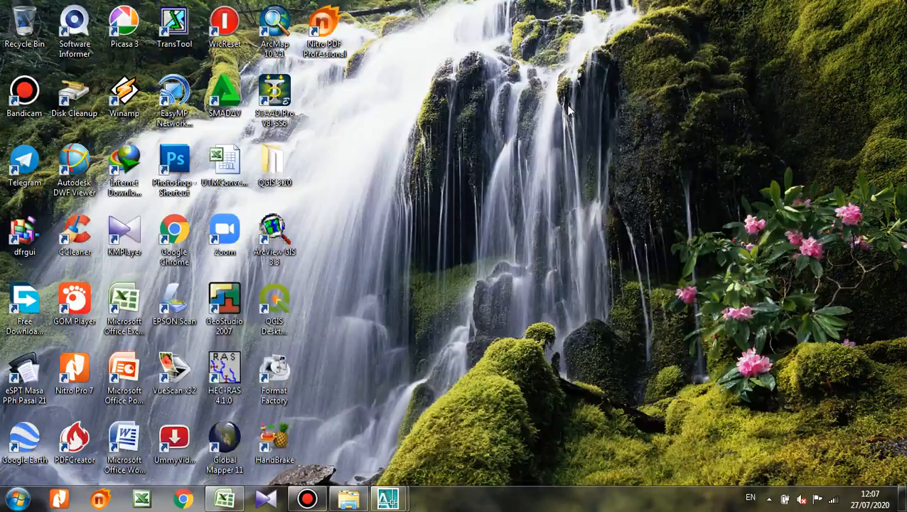
pyautogui.rightClick(577, 108)
pyautogui.click(604, 143)
pyautogui.rightClick(500, 139)
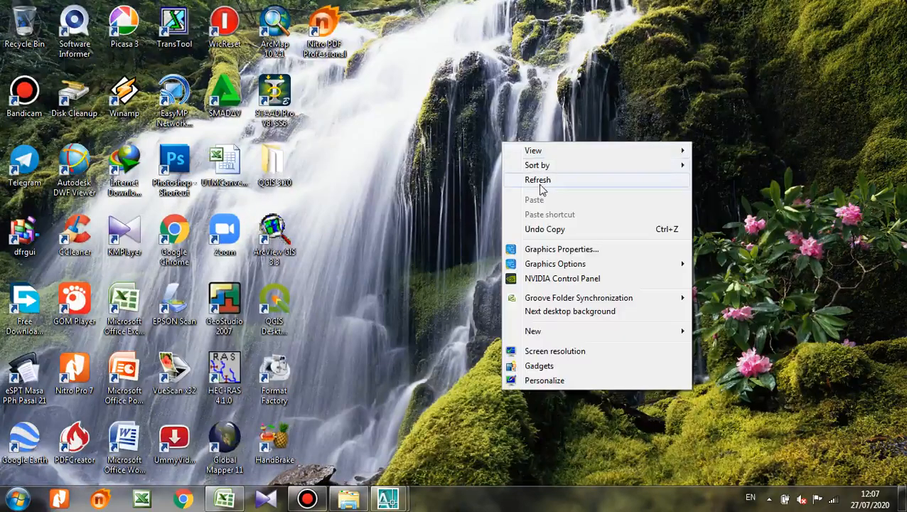
pyautogui.click(541, 179)
pyautogui.rightClick(416, 142)
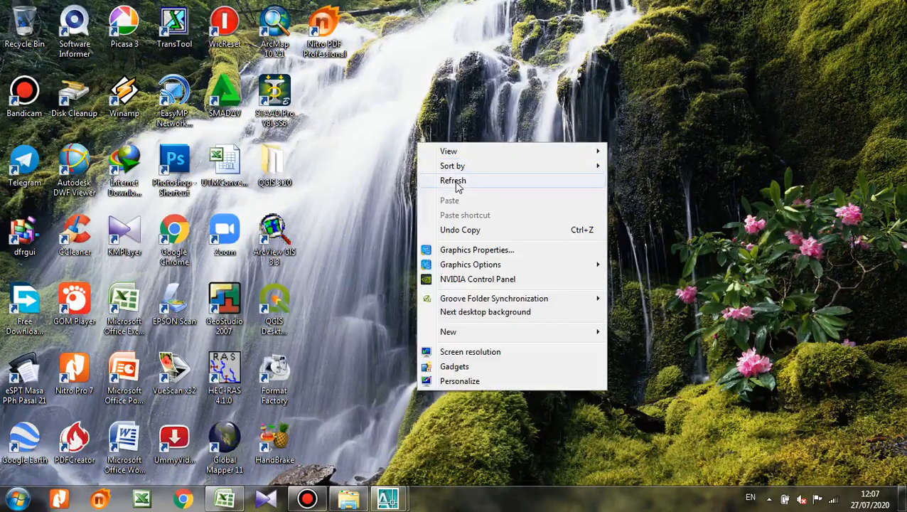
pyautogui.click(456, 181)
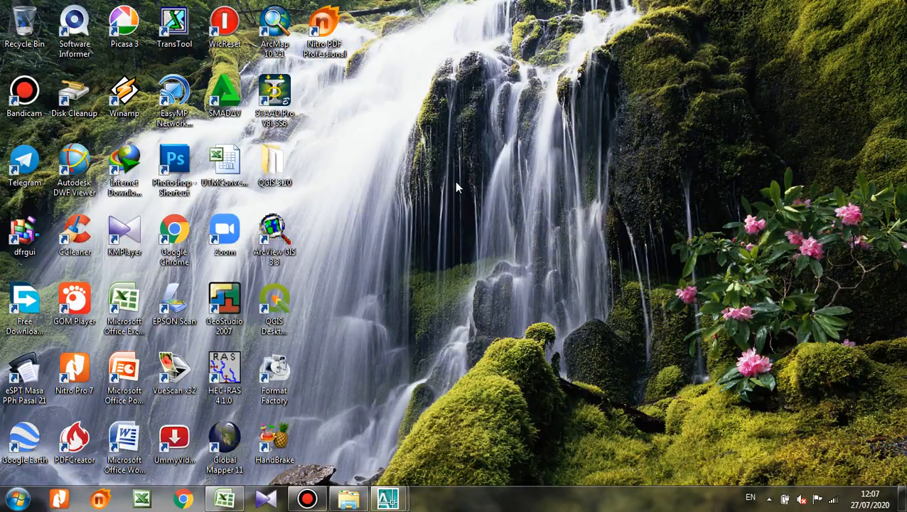
pyautogui.rightClick(462, 137)
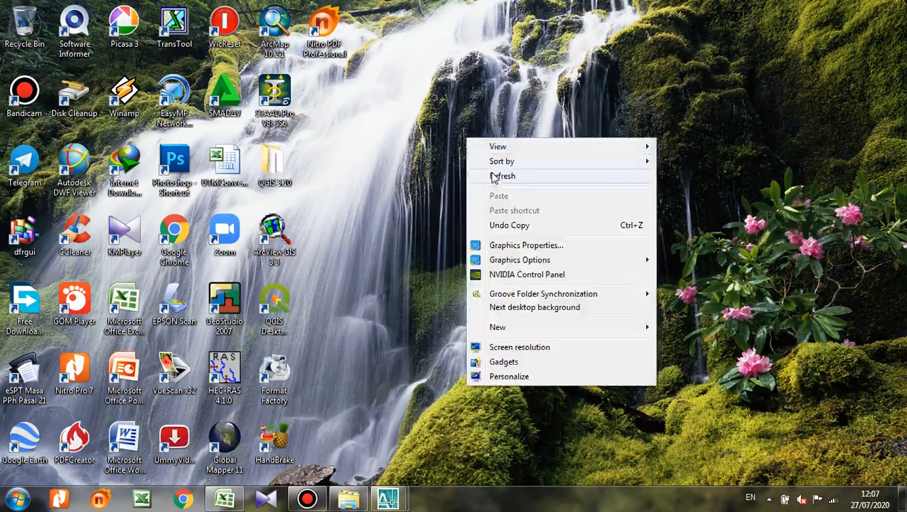
pyautogui.click(492, 177)
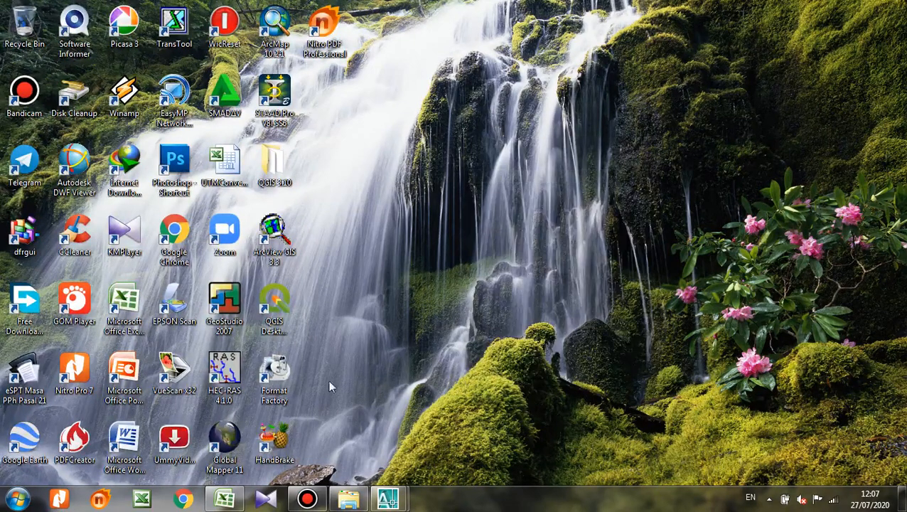
# Start HEC-RAS and create a new project titled ALUR SUNGAI in the Documents folder on drive C
pyautogui.doubleClick(238, 374)
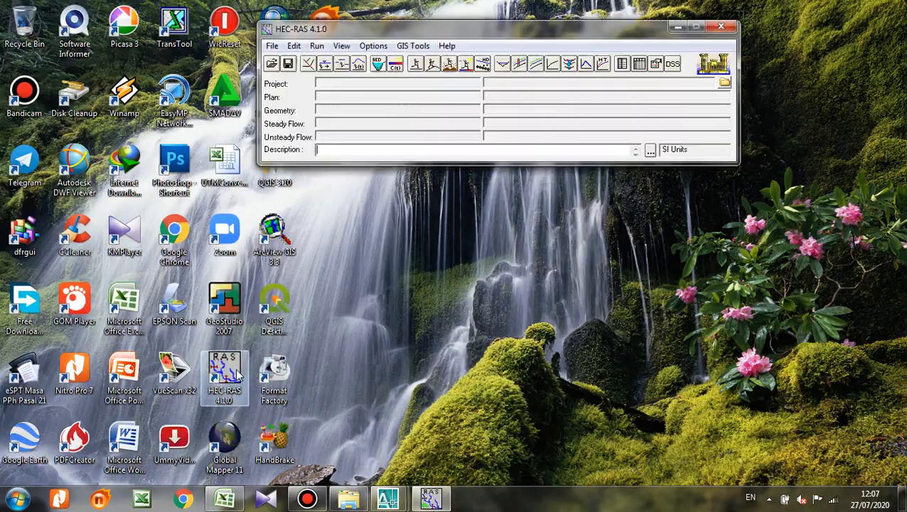
pyautogui.click(272, 47)
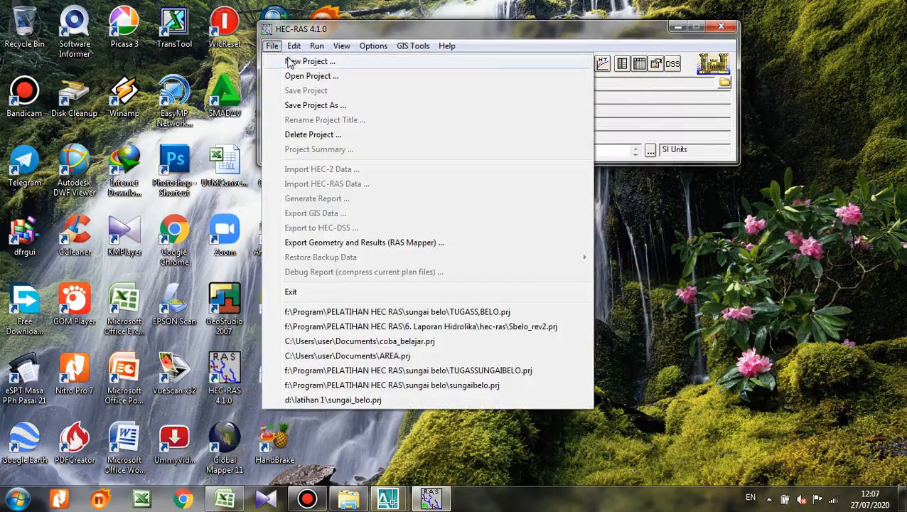
pyautogui.click(292, 61)
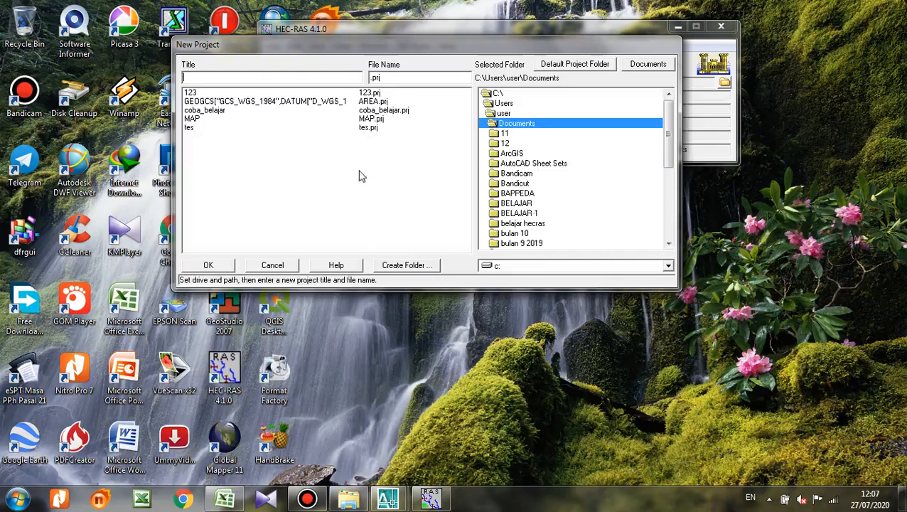
pyautogui.click(528, 266)
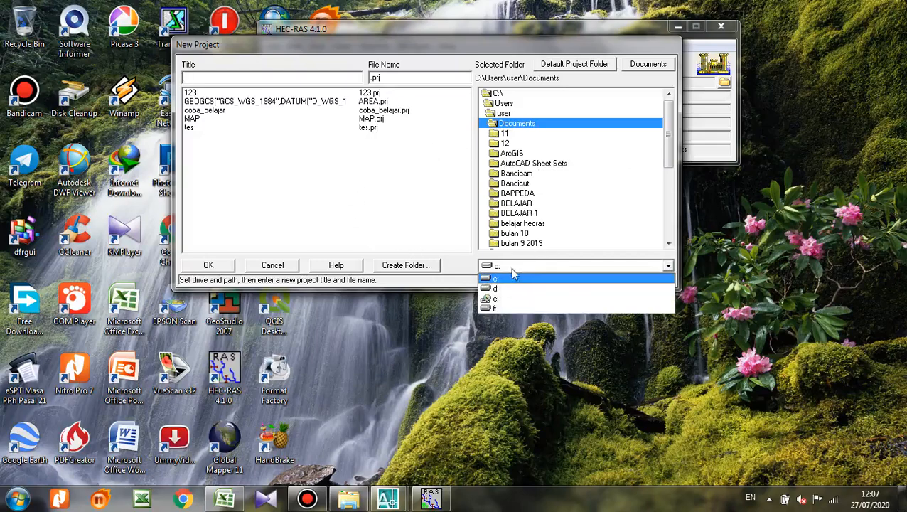
pyautogui.click(508, 276)
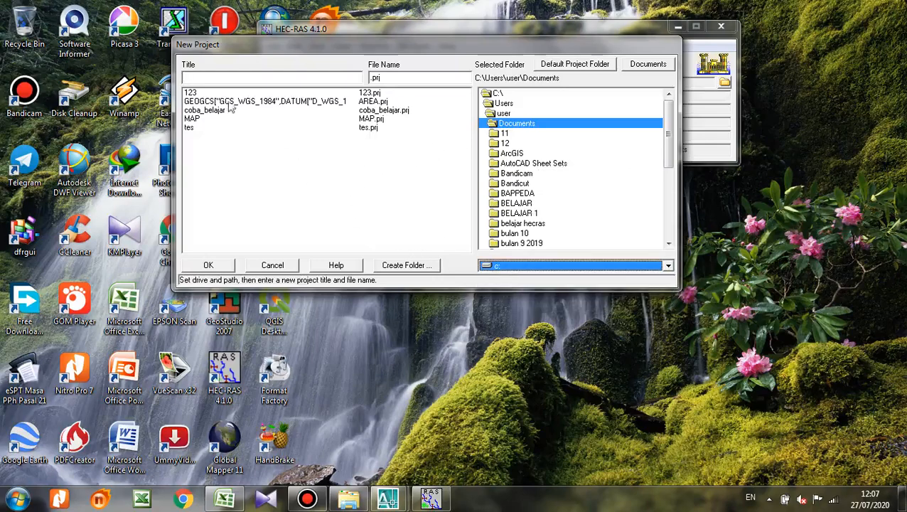
pyautogui.click(211, 78)
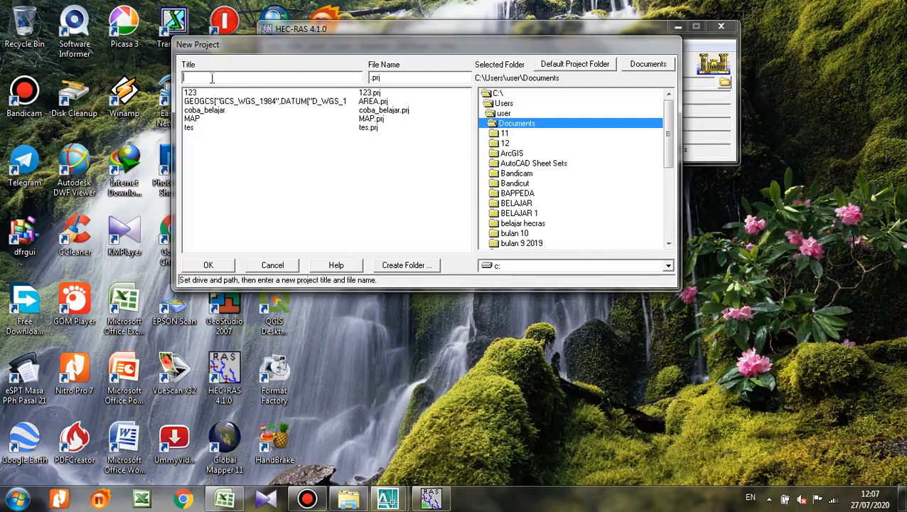
pyautogui.write('ALUR SUNGAI')
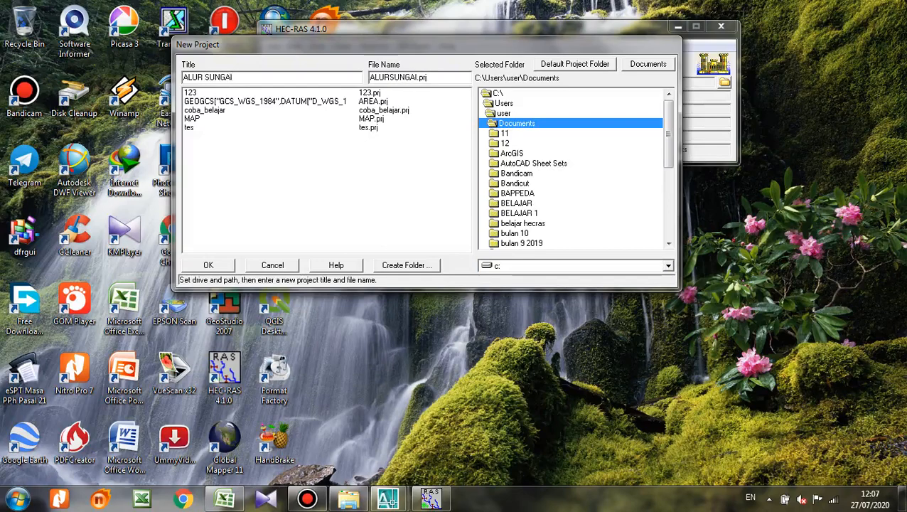
pyautogui.click(224, 270)
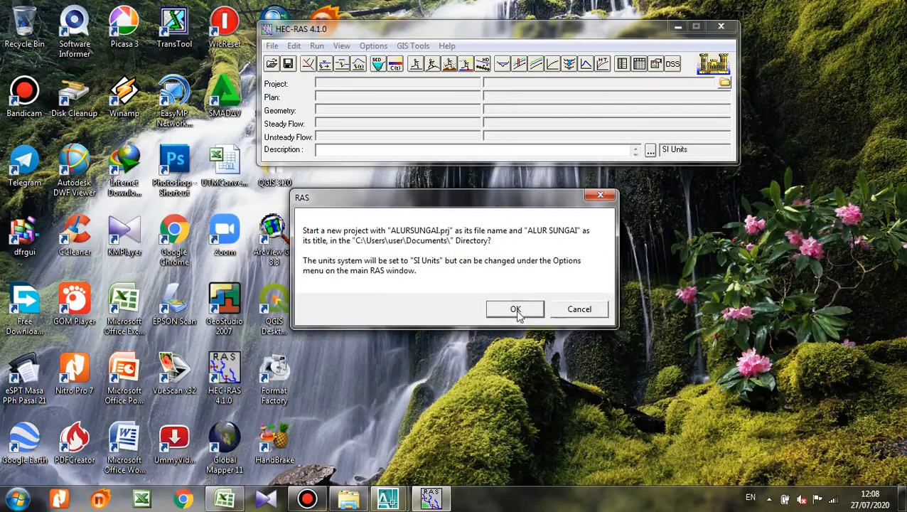
pyautogui.click(513, 307)
# Confirm System International (Metric System) as the project's units system
pyautogui.click(374, 46)
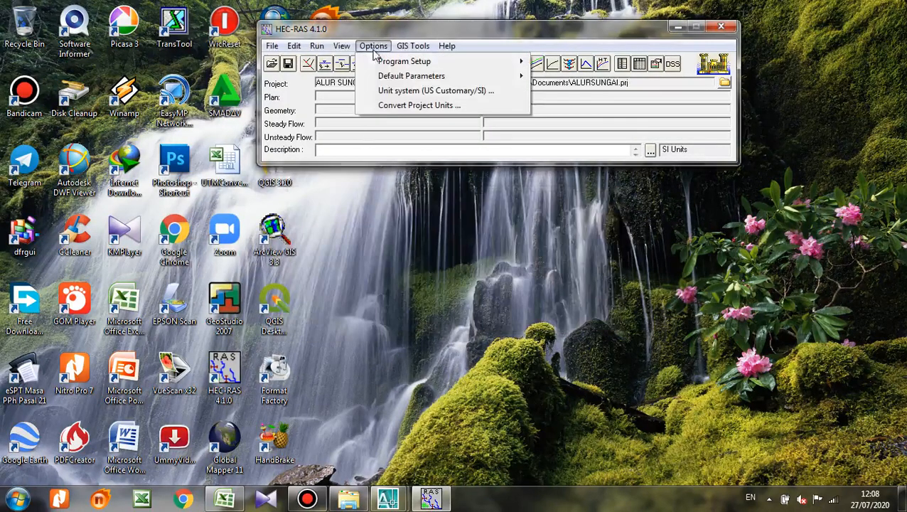
pyautogui.click(387, 84)
pyautogui.click(184, 172)
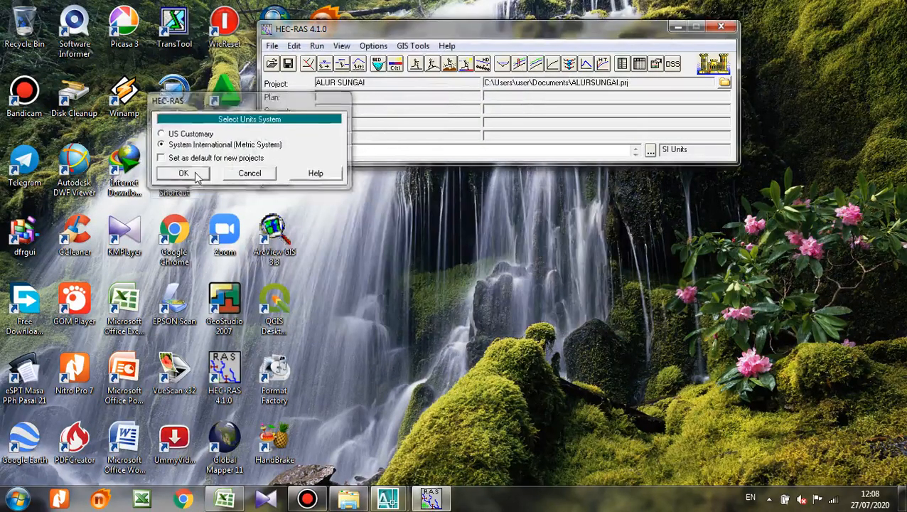
# In the geometric data, draw a straight diagonal reach from the schematic's lower right to upper left, with river SUNGAI BELO and reach LATIHAN
pyautogui.click(307, 64)
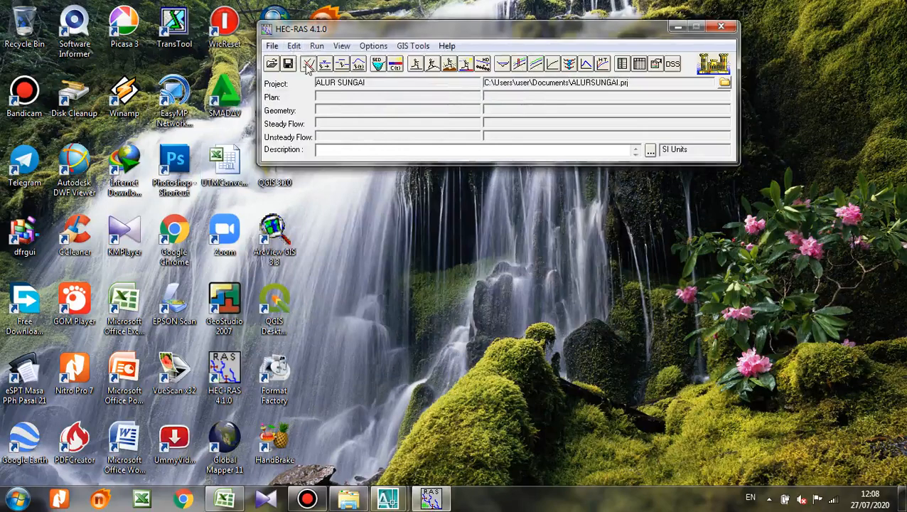
pyautogui.click(500, 13)
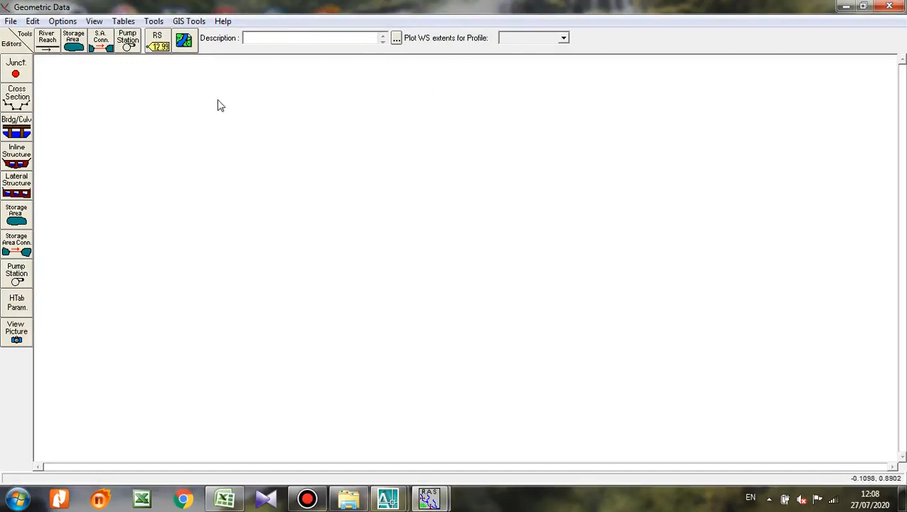
pyautogui.click(50, 42)
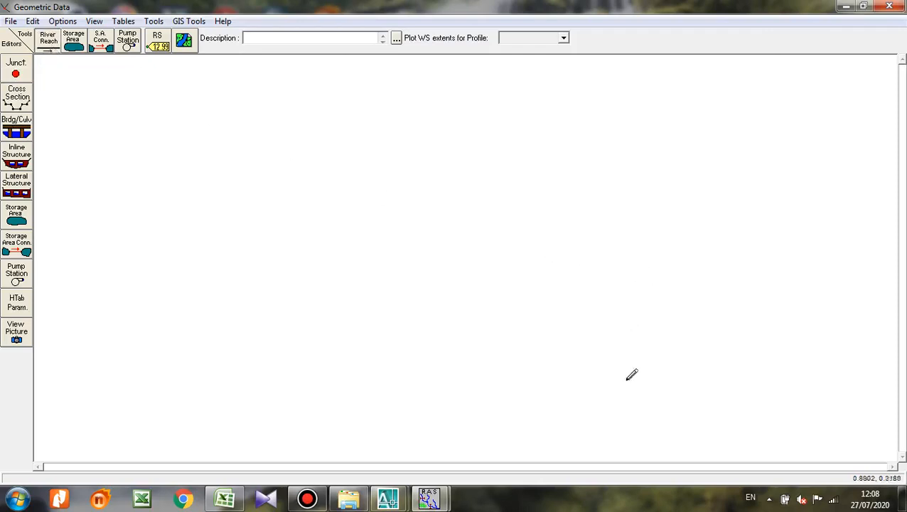
pyautogui.click(658, 405)
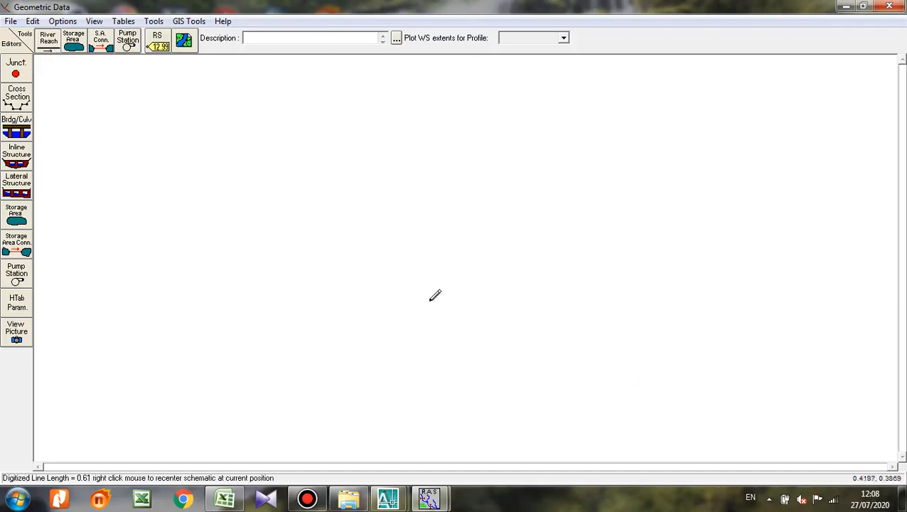
pyautogui.doubleClick(340, 182)
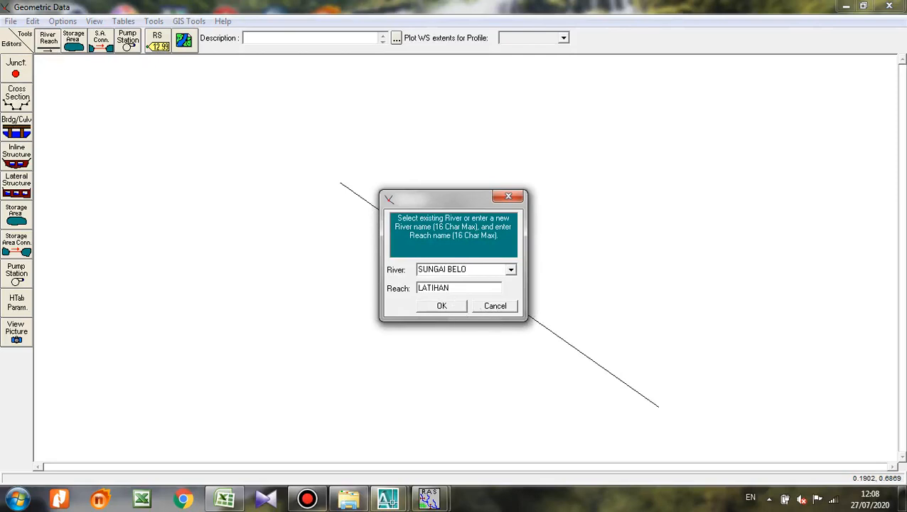
pyautogui.click(448, 308)
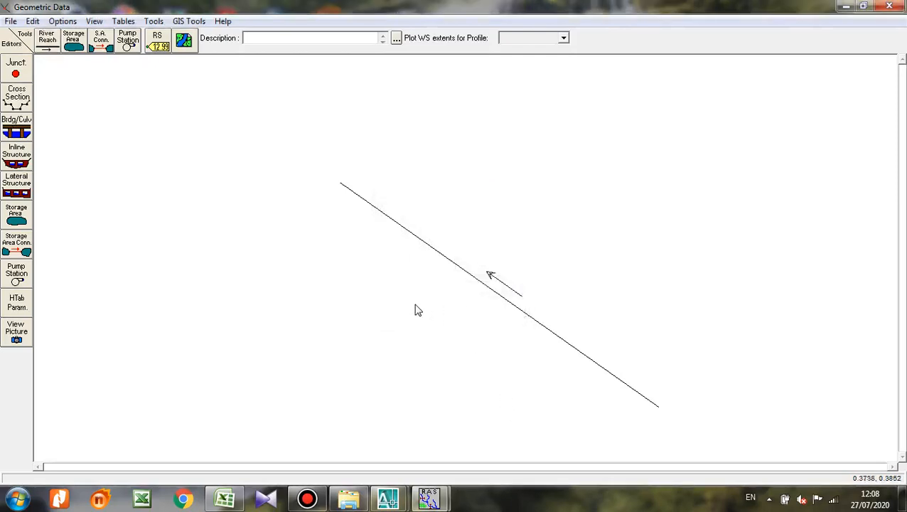
# Check the schematic plot extents of the geometry and accept them as they are
pyautogui.rightClick(368, 148)
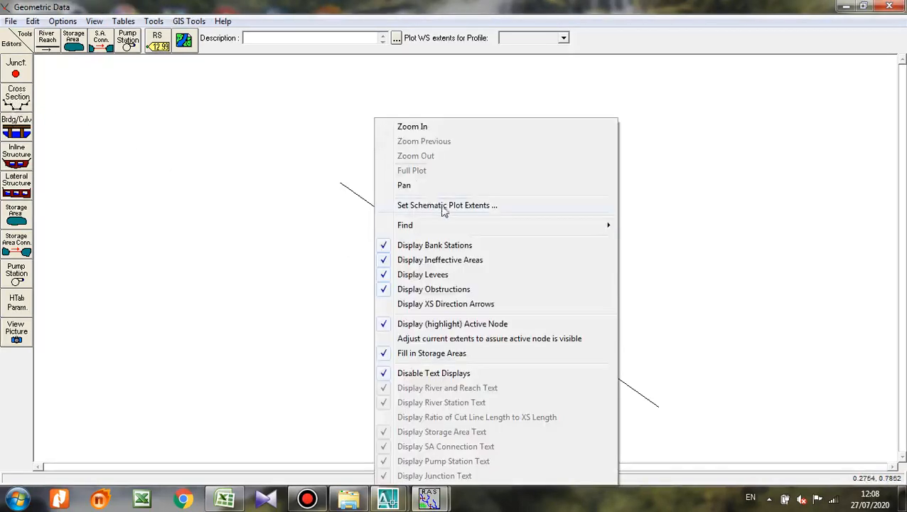
pyautogui.click(444, 206)
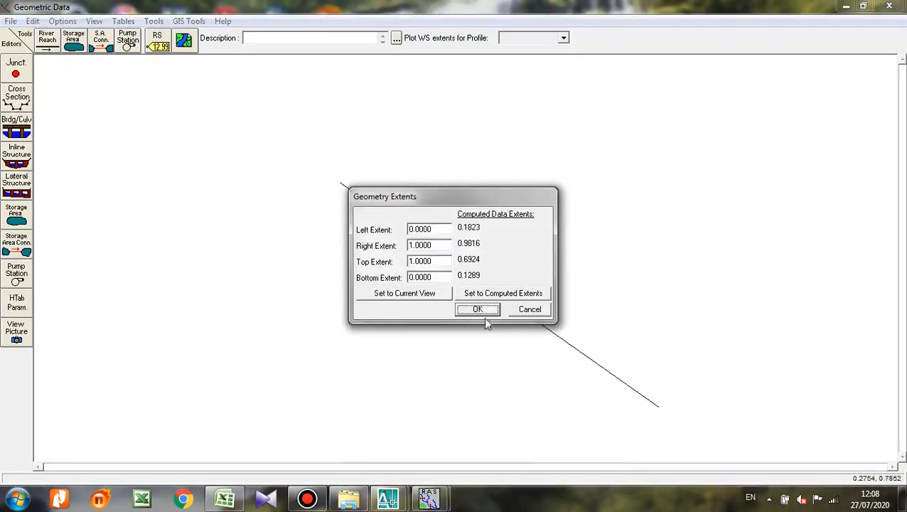
pyautogui.click(480, 311)
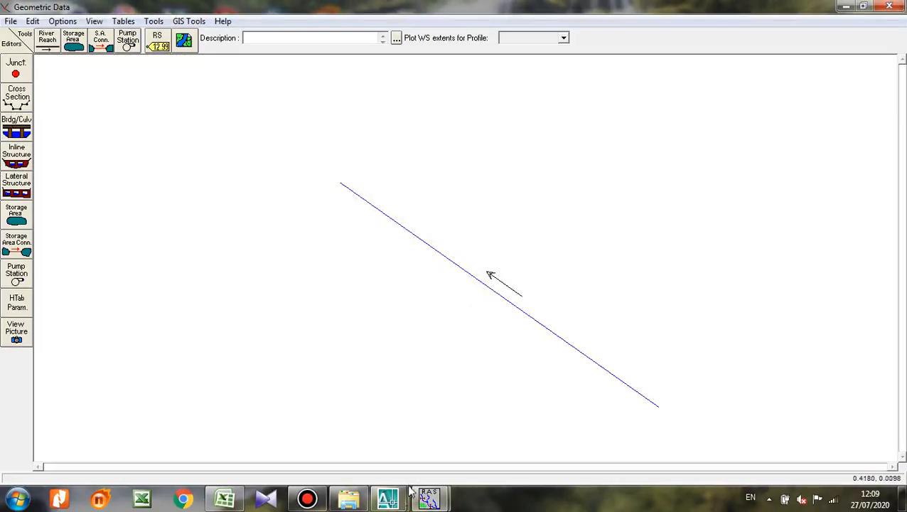
# Switch to the AutoCAD drawing GAMBAR DESAIN BELO 1 and list the properties of the river's centerline polyline with LS
pyautogui.moveTo(388, 499)
pyautogui.click(340, 440)
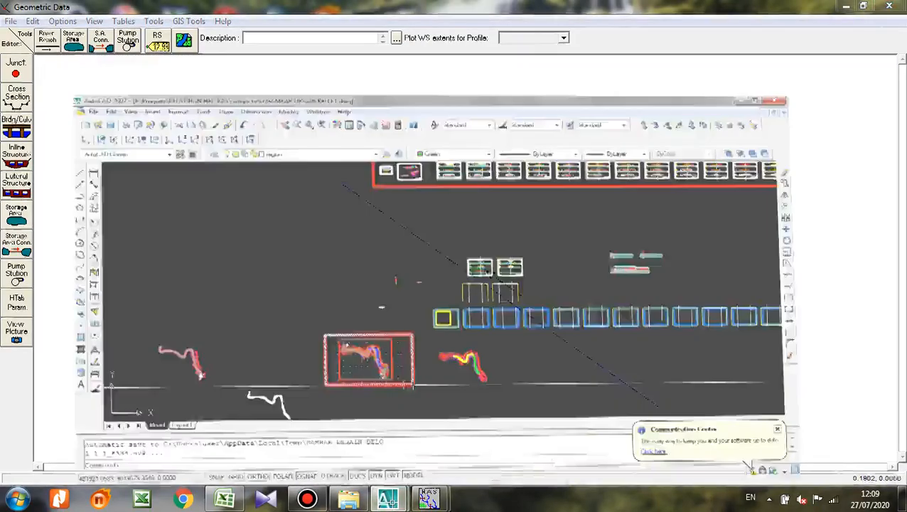
pyautogui.scroll(5, 359, 334)
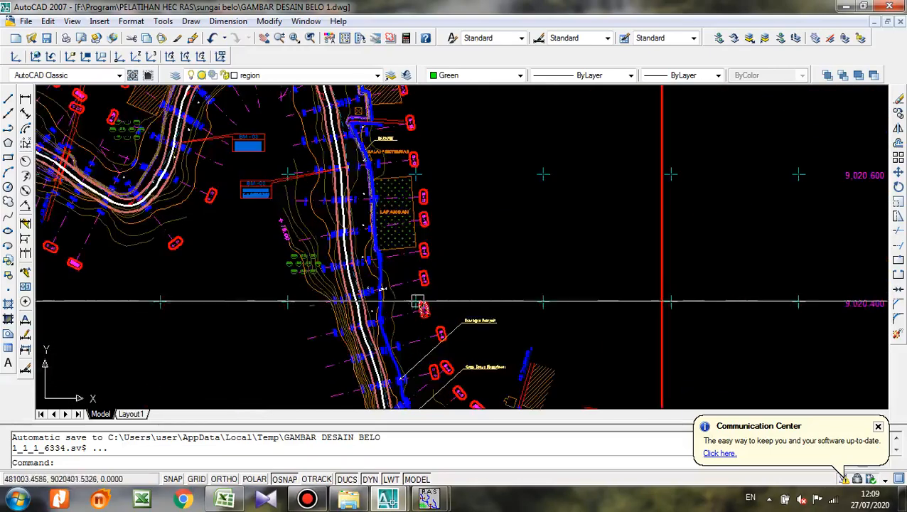
pyautogui.scroll(3, 415, 299)
pyautogui.scroll(-6, 571, 205)
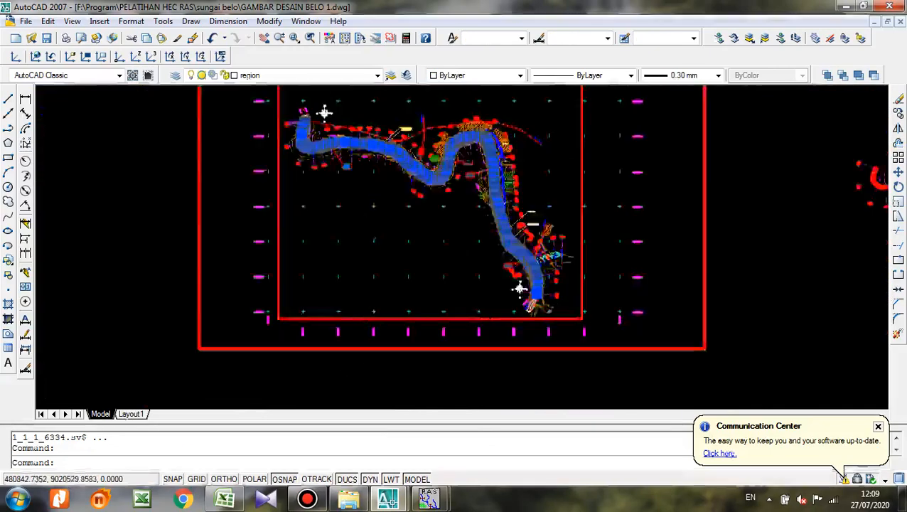
pyautogui.scroll(4, 498, 158)
pyautogui.scroll(-4, 448, 186)
pyautogui.scroll(2, 557, 197)
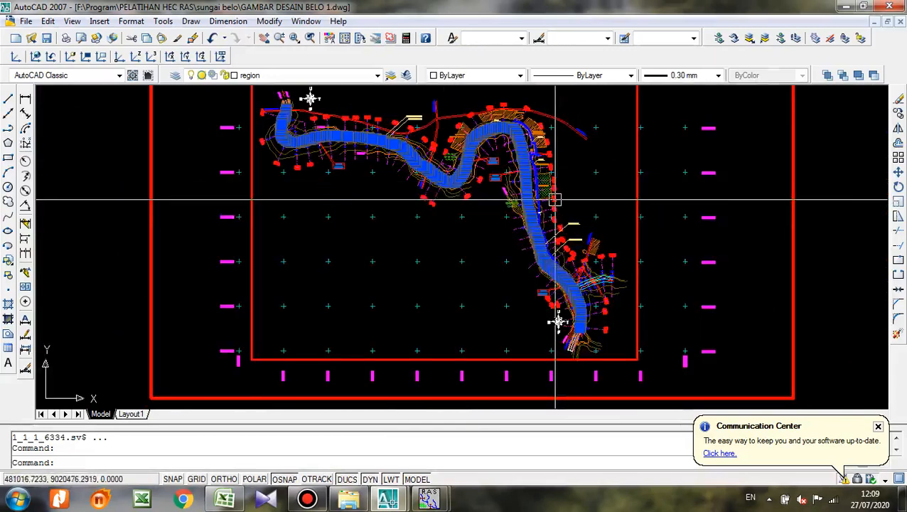
pyautogui.write('LI')
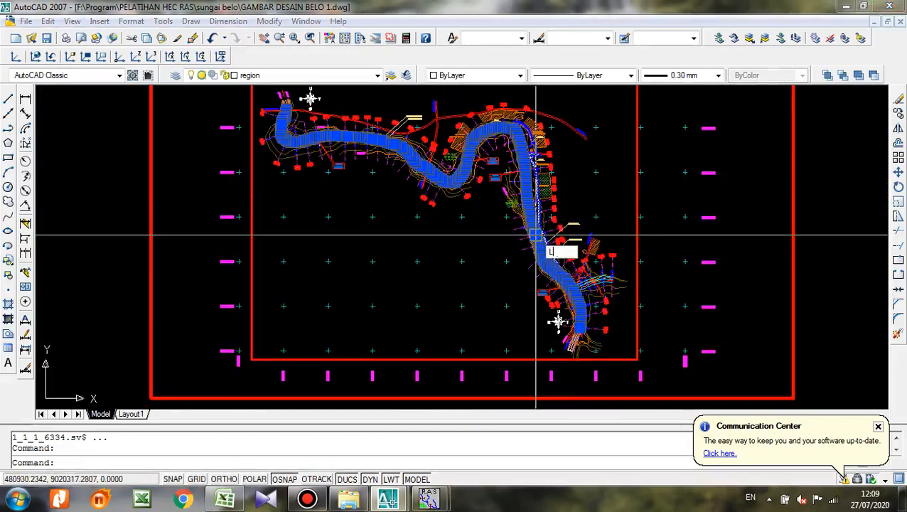
pyautogui.write('S')
pyautogui.press('Return')
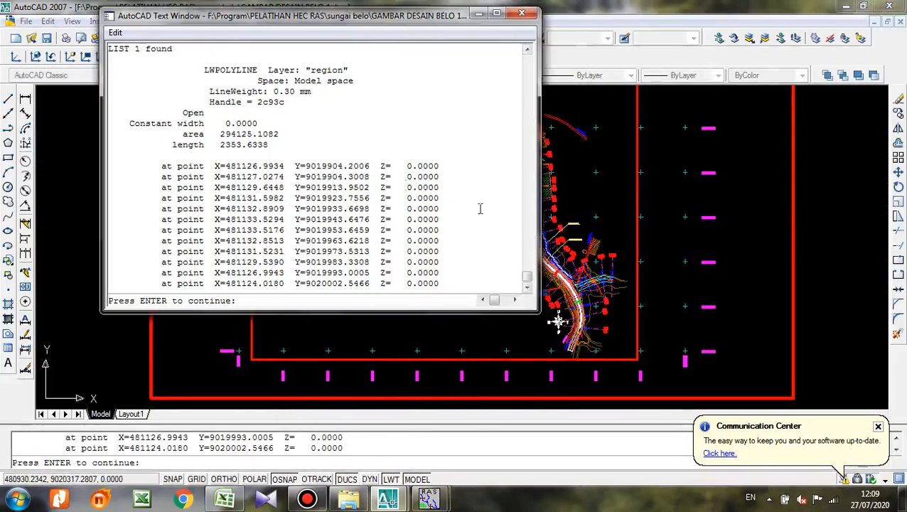
# Maximize the text window and page through the polyline's vertex coordinates to the end of the listing
pyautogui.click(496, 13)
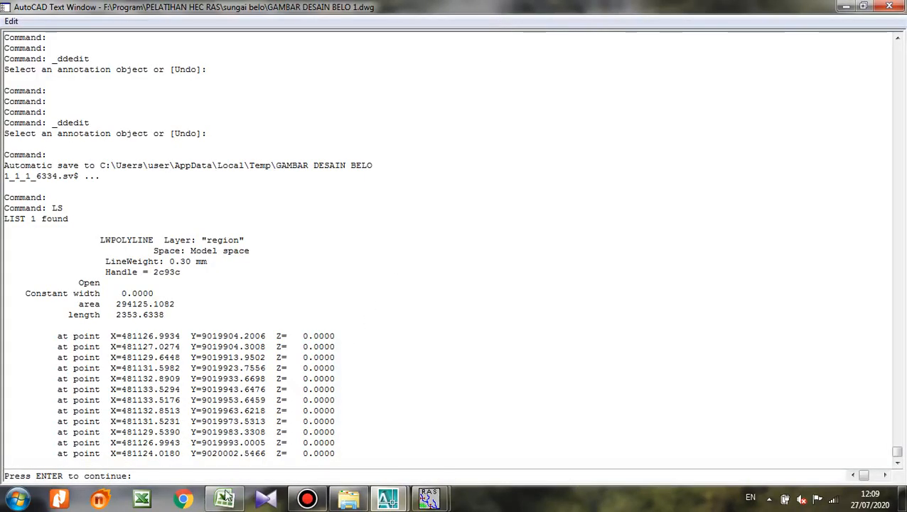
pyautogui.press('Return')
pyautogui.press('Return')
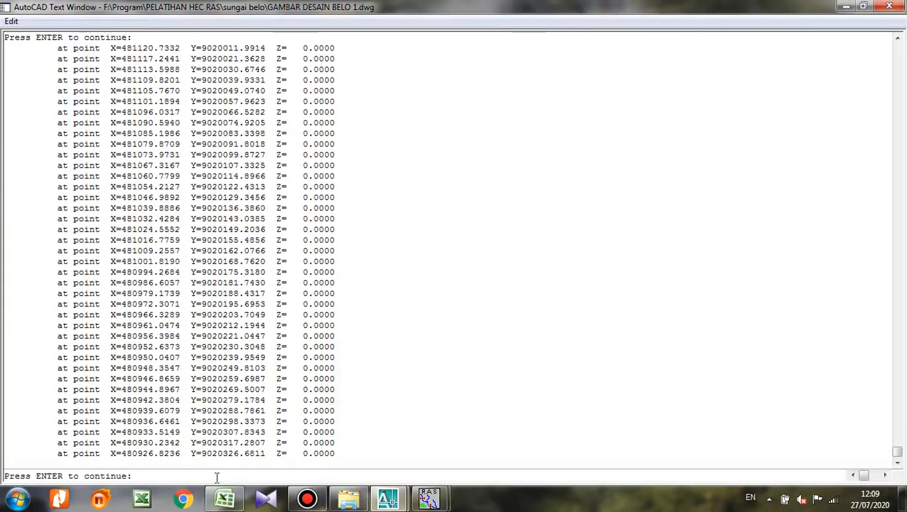
pyautogui.press('Return')
pyautogui.press('Return')
pyautogui.press('Return')
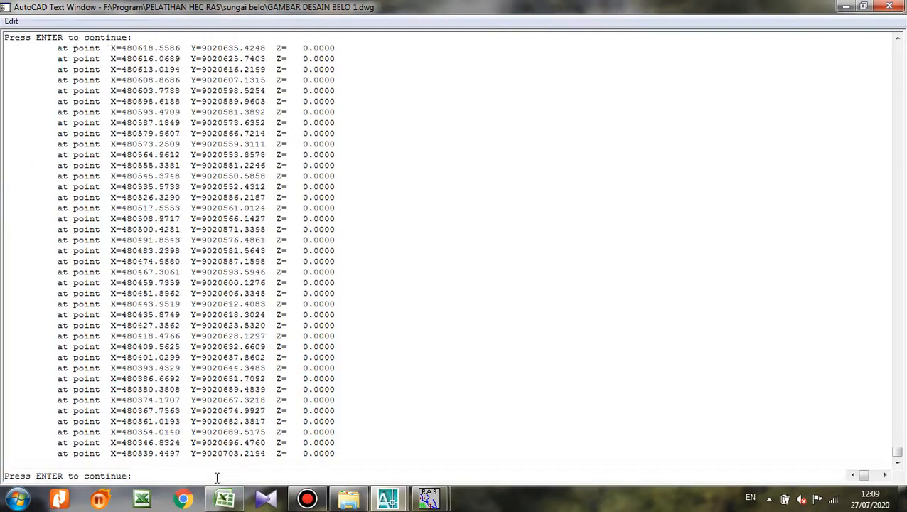
pyautogui.press('Return')
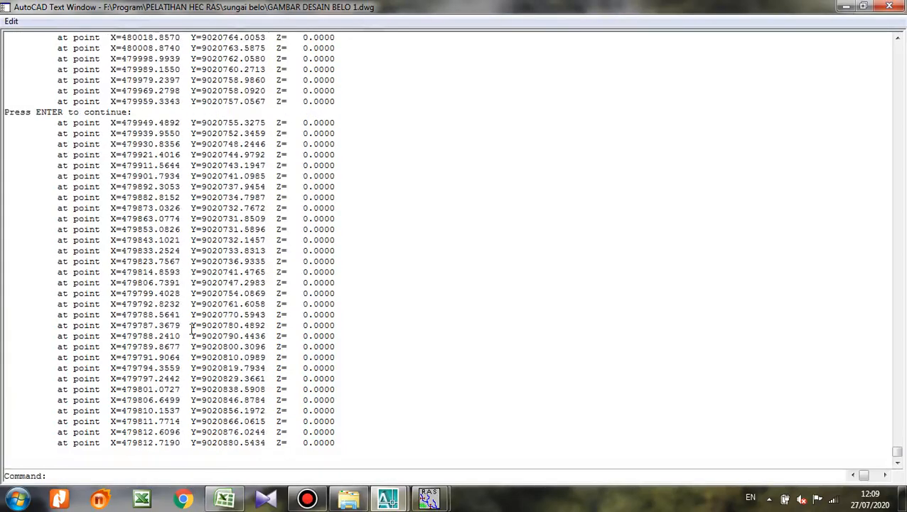
# Select all of the polyline's vertex coordinate lines in the listing, from the first point to the last
pyautogui.scroll(8, 192, 331)
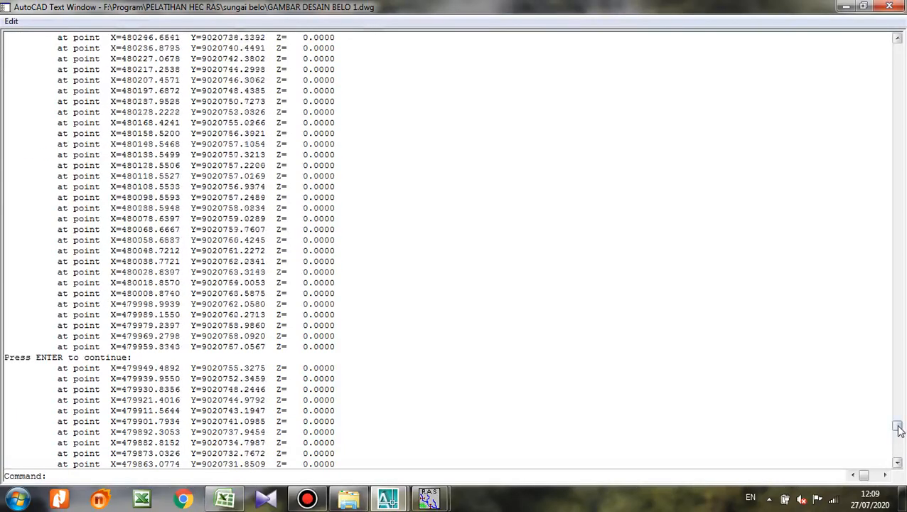
pyautogui.moveTo(899, 430); pyautogui.dragTo(885, 195)
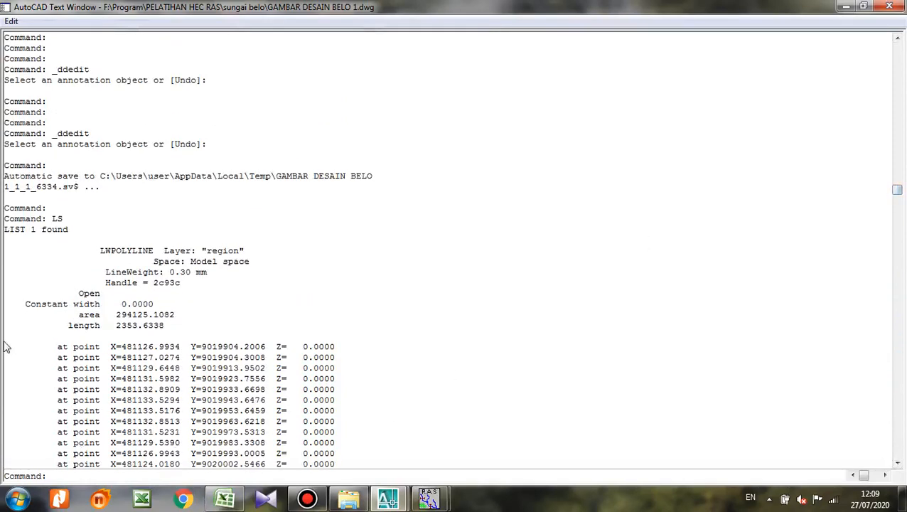
pyautogui.moveTo(16, 351); pyautogui.dragTo(127, 334)
pyautogui.moveTo(3, 346); pyautogui.dragTo(347, 460)
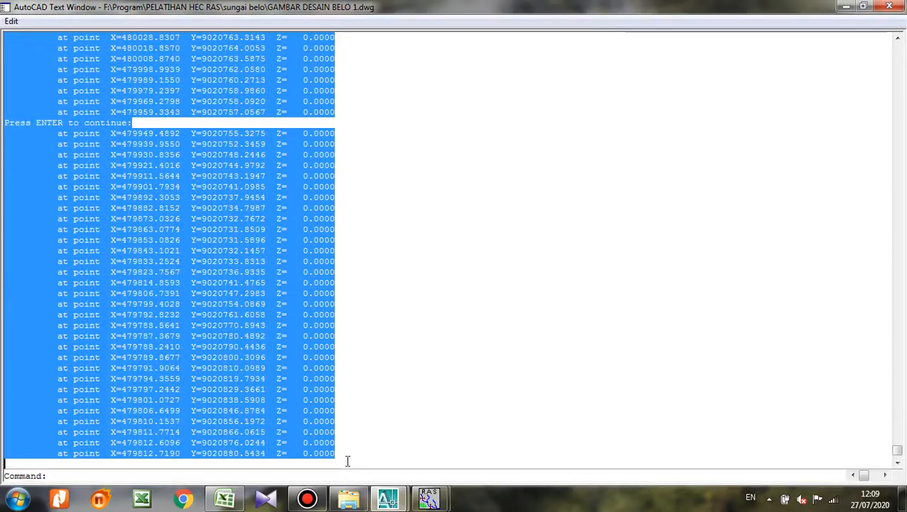
# Switch to the Excel workbook Book1 and paste the copied vertex listing into Sheet3 starting at cell F94
pyautogui.click(224, 498)
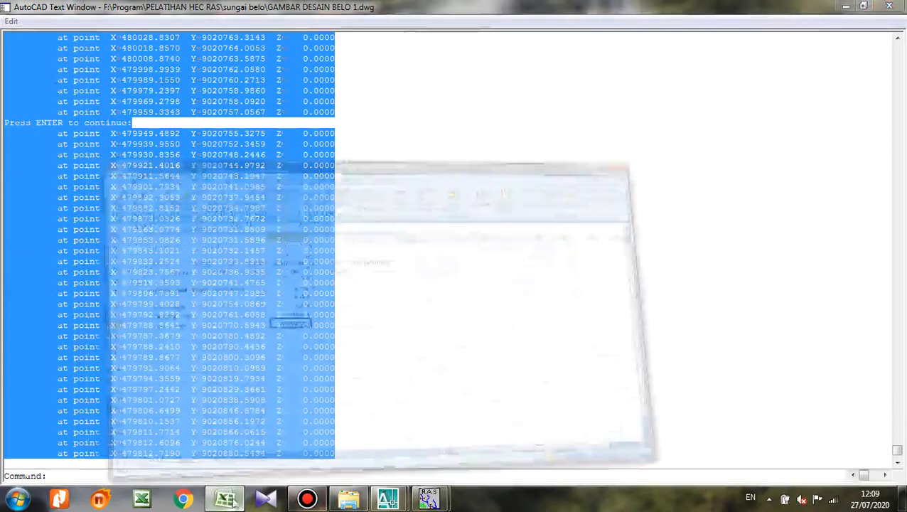
pyautogui.click(154, 460)
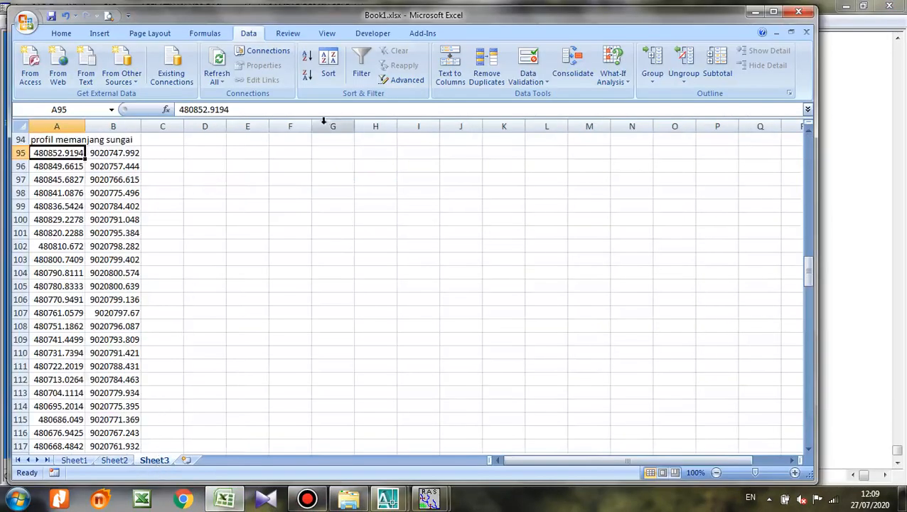
pyautogui.click(290, 127)
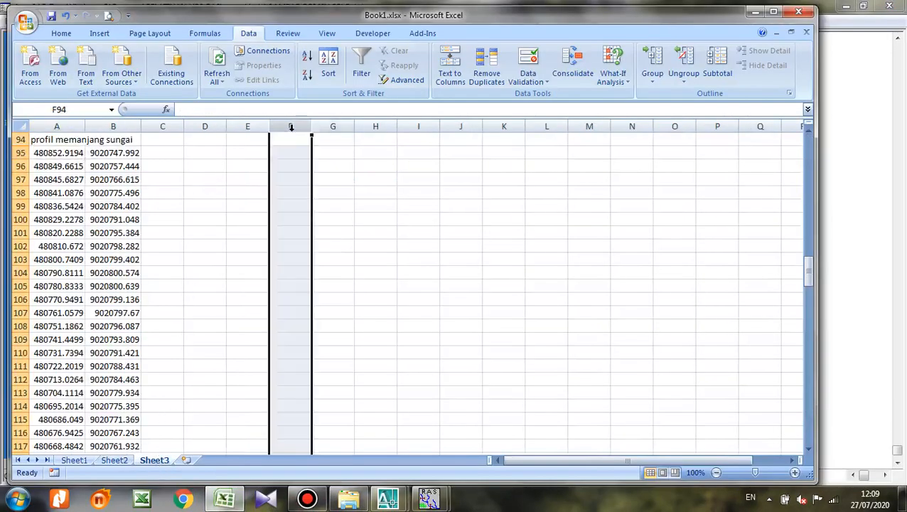
pyautogui.click(297, 140)
pyautogui.hotkey('ctrl', 'v')
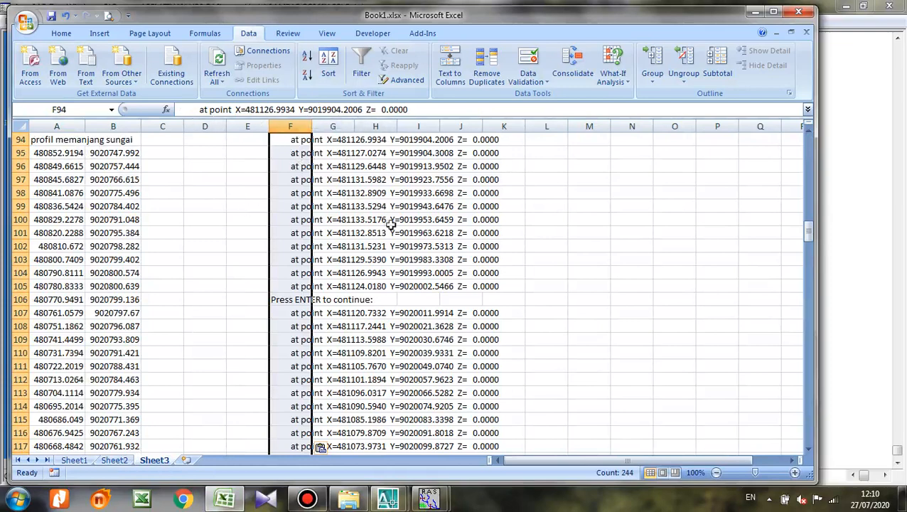
# Split the pasted listing with fixed-width Text to Columns, adding a break so the coordinate values separate from their X= and Y= labels
pyautogui.click(453, 79)
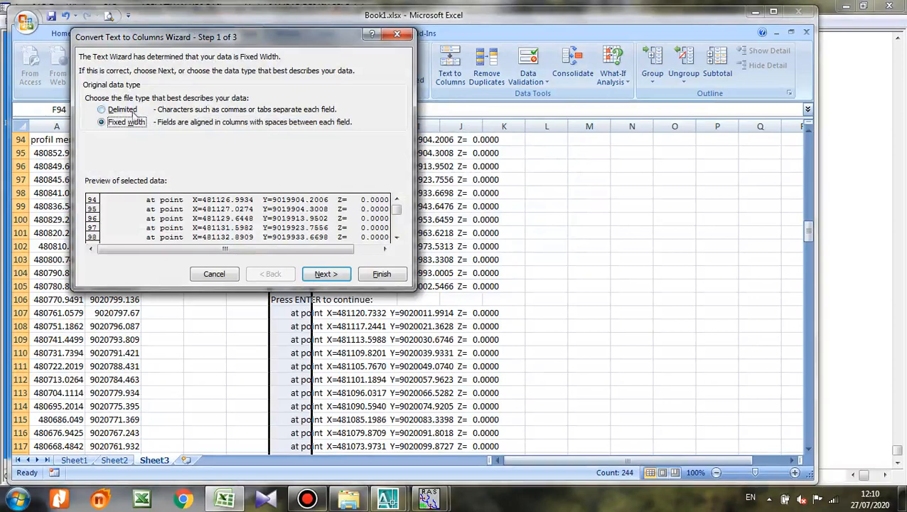
pyautogui.click(321, 274)
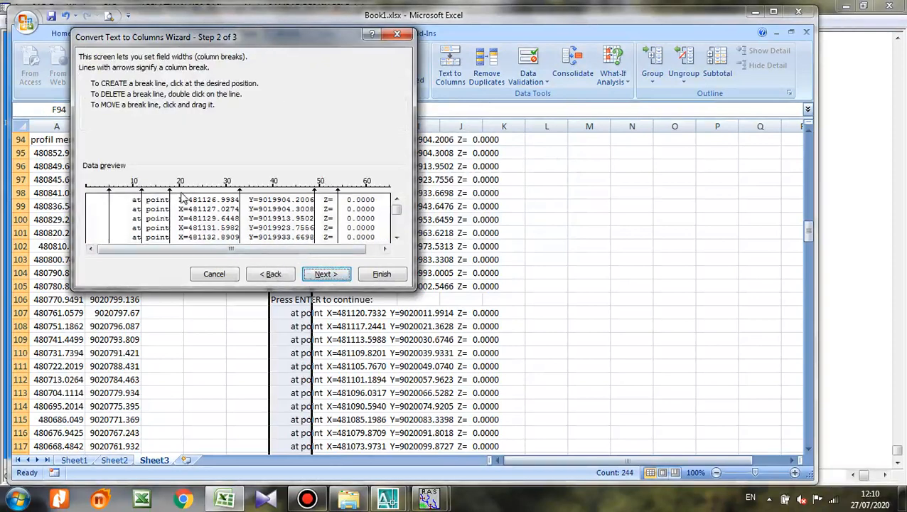
pyautogui.click(189, 191)
pyautogui.click(326, 274)
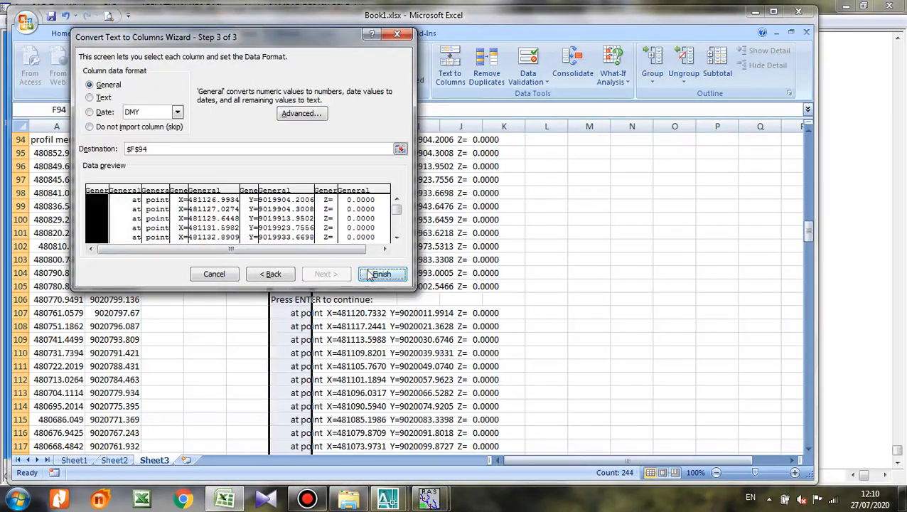
pyautogui.click(381, 274)
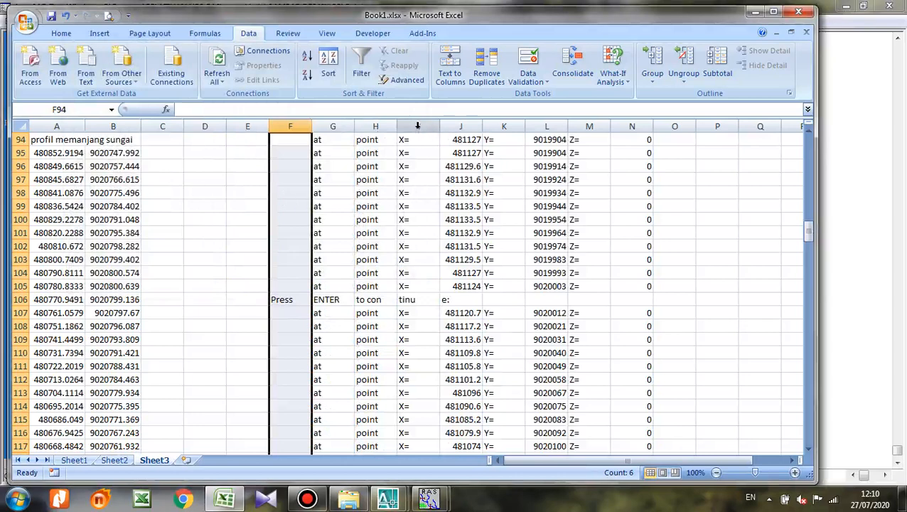
# Remove the leftover text, label and Z columns so only the X and Y coordinates remain in columns F and G
pyautogui.moveTo(417, 126); pyautogui.dragTo(293, 124)
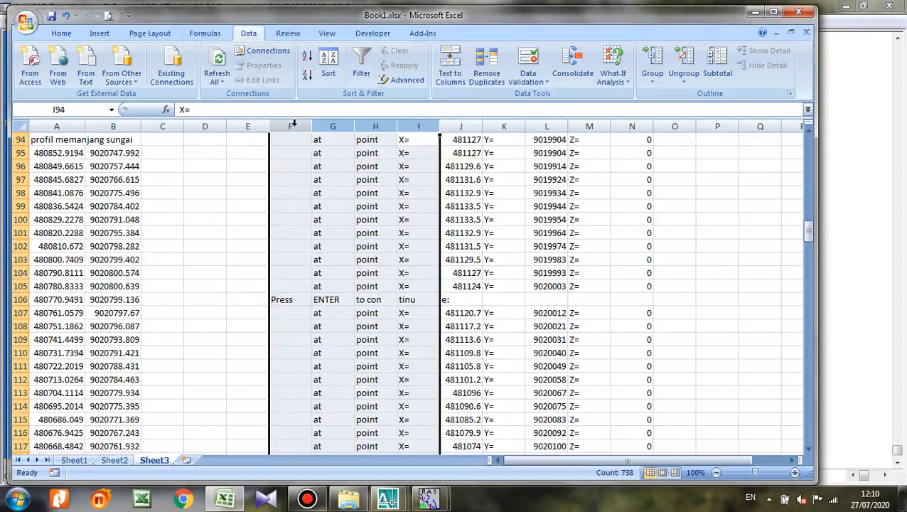
pyautogui.hotkey('ctrl', '-')
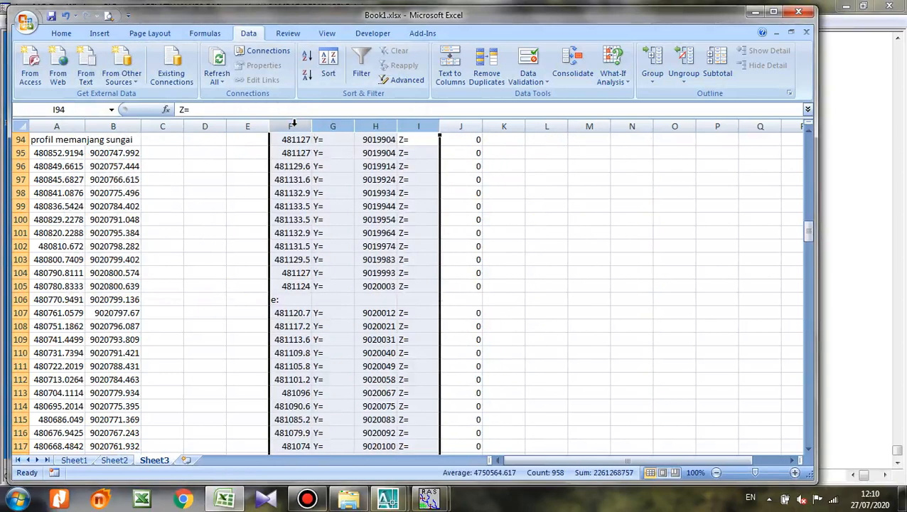
pyautogui.click(344, 120)
pyautogui.hotkey('ctrl', '-')
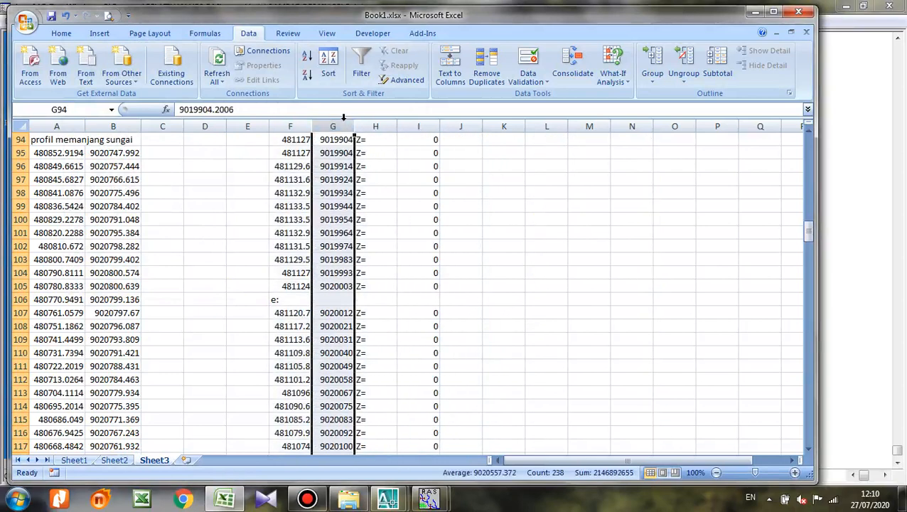
pyautogui.moveTo(369, 126); pyautogui.dragTo(422, 140)
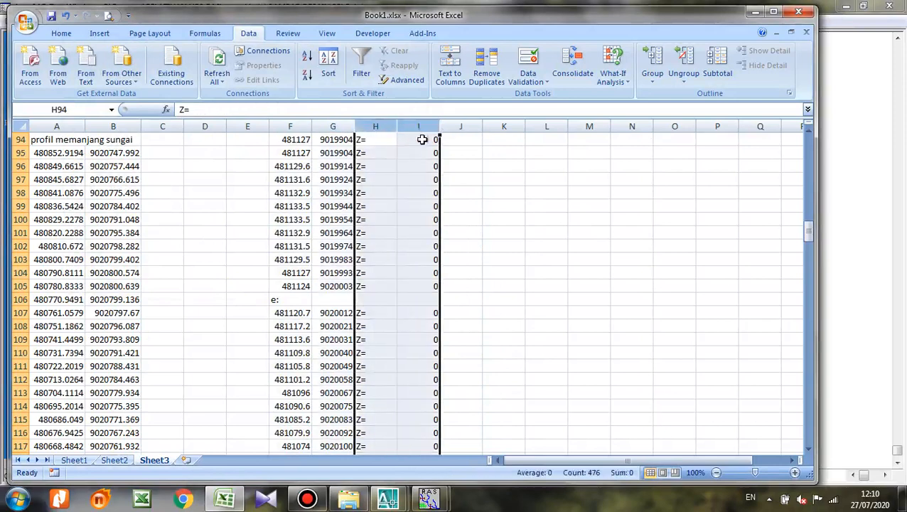
pyautogui.press('Delete')
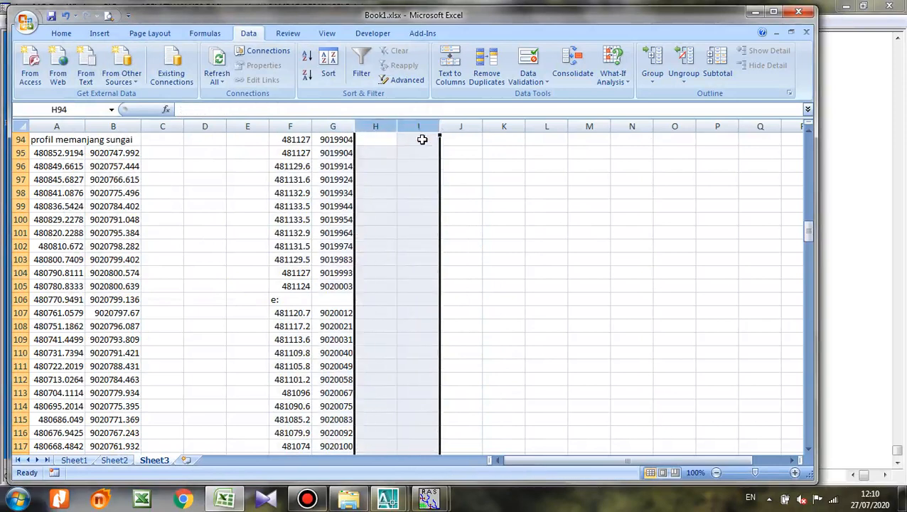
# Delete the leftover "Press ENTER to continue" rows 106, 145 and 184 from the coordinate list
pyautogui.click(11, 299)
pyautogui.hotkey('ctrl', '-')
pyautogui.scroll(-15, 15, 306)
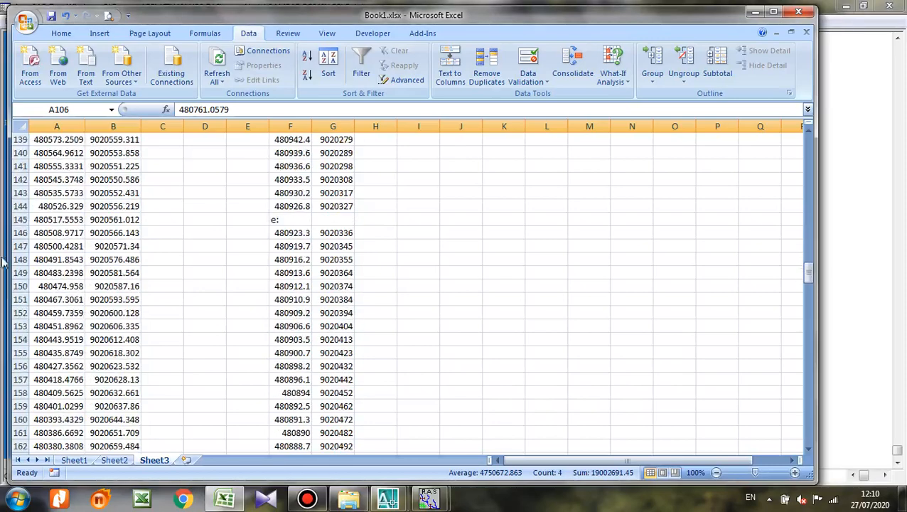
pyautogui.click(19, 220)
pyautogui.hotkey('ctrl', '-')
pyautogui.scroll(-12, 21, 242)
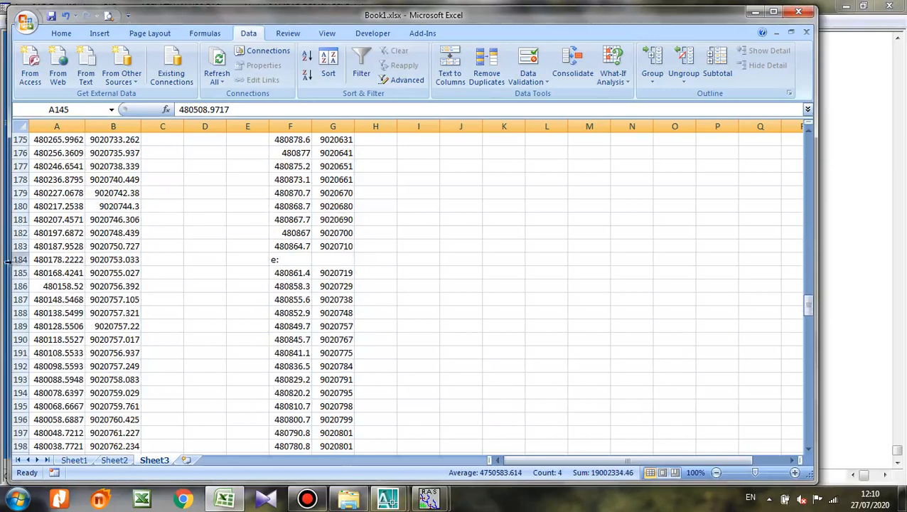
pyautogui.click(19, 260)
pyautogui.hotkey('ctrl', '-')
pyautogui.scroll(-10, 15, 261)
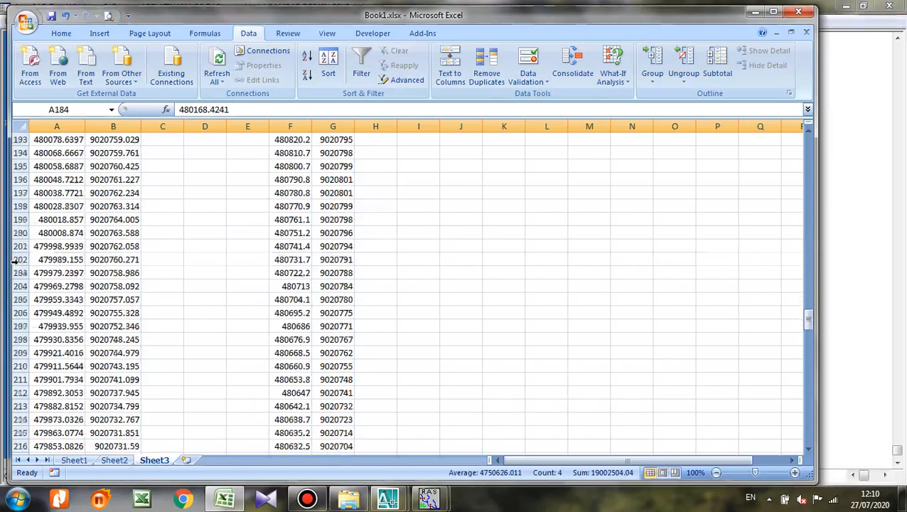
# Delete the remaining leftover prompt rows 223, 262 and 301 from the coordinate list
pyautogui.scroll(-3, 14, 261)
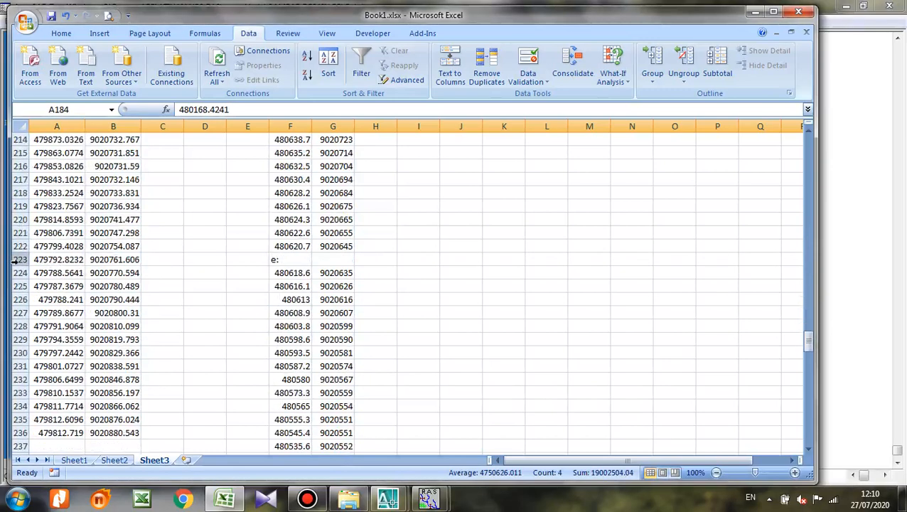
pyautogui.click(17, 260)
pyautogui.hotkey('ctrl', '-')
pyautogui.scroll(-9, 16, 261)
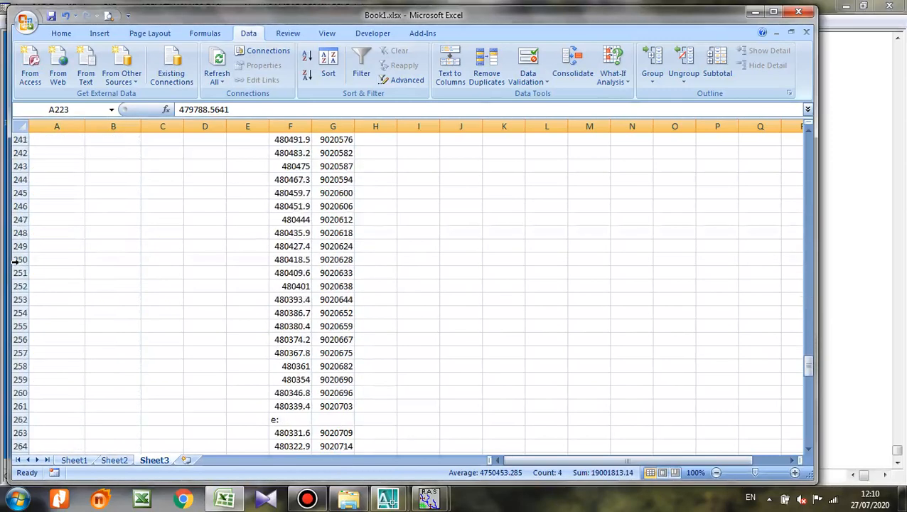
pyautogui.scroll(-3, 16, 261)
pyautogui.click(20, 286)
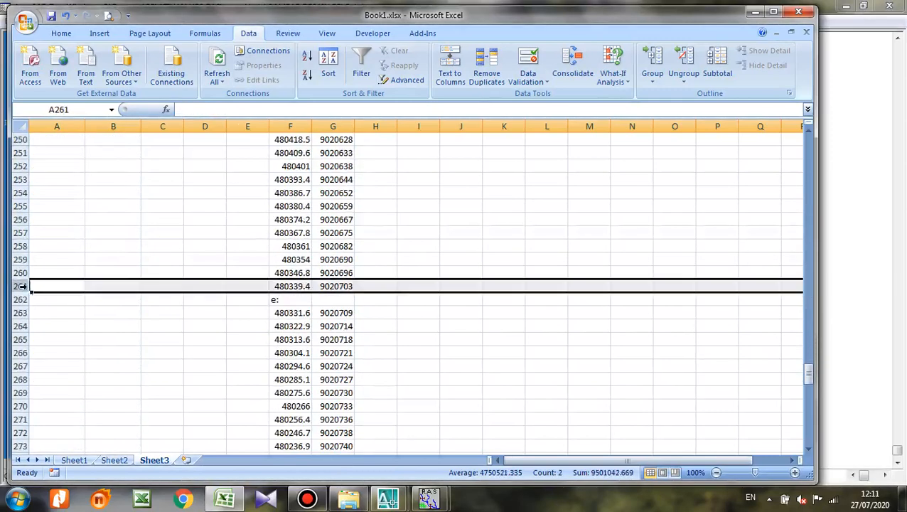
pyautogui.click(20, 299)
pyautogui.hotkey('ctrl', '-')
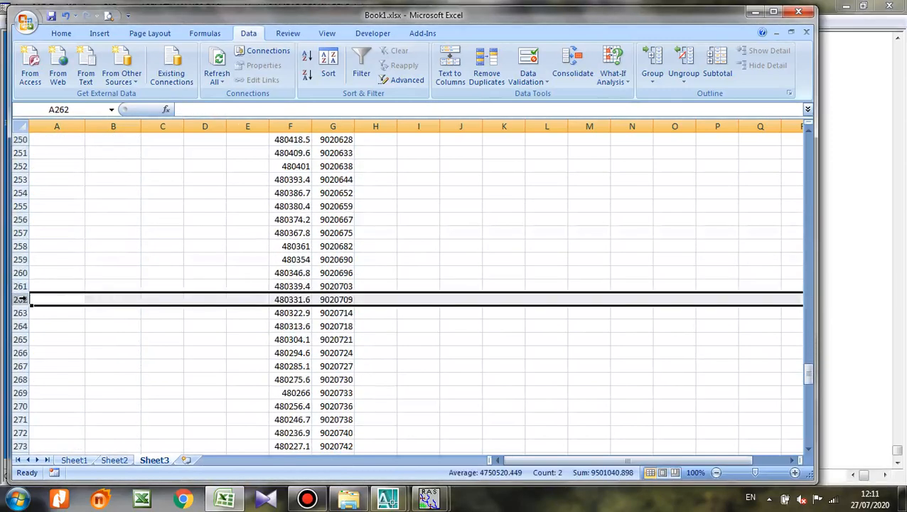
pyautogui.scroll(-13, 20, 299)
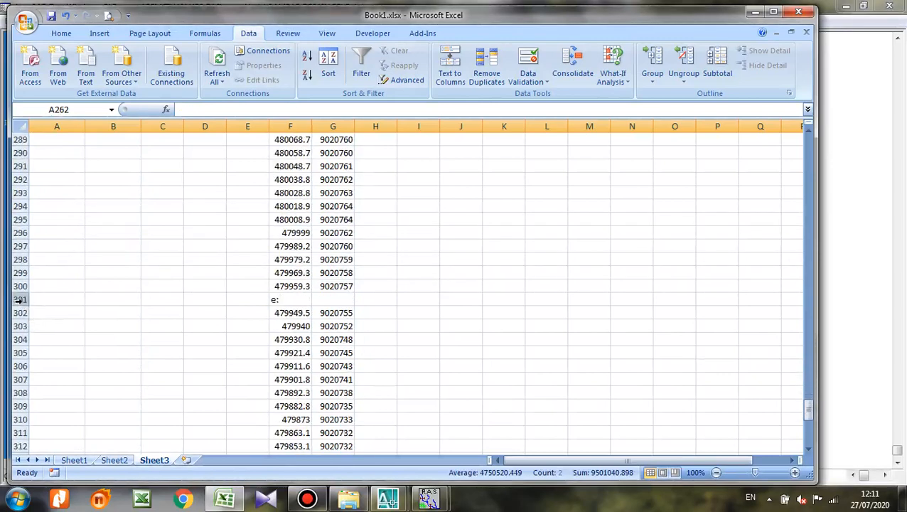
pyautogui.click(20, 299)
pyautogui.hotkey('ctrl', '-')
pyautogui.scroll(-10, 20, 299)
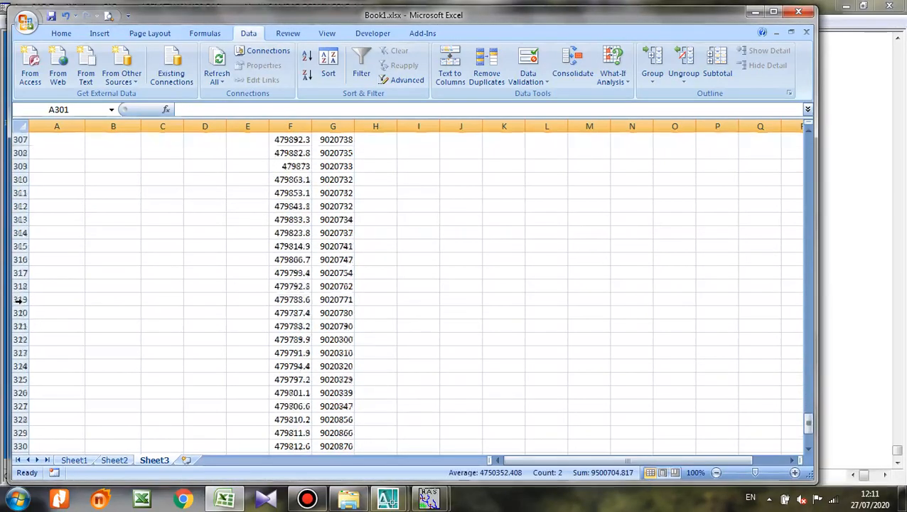
# Autofit columns F and G to show the full coordinates, and copy both columns
pyautogui.scroll(5, 20, 299)
pyautogui.scroll(20, 20, 300)
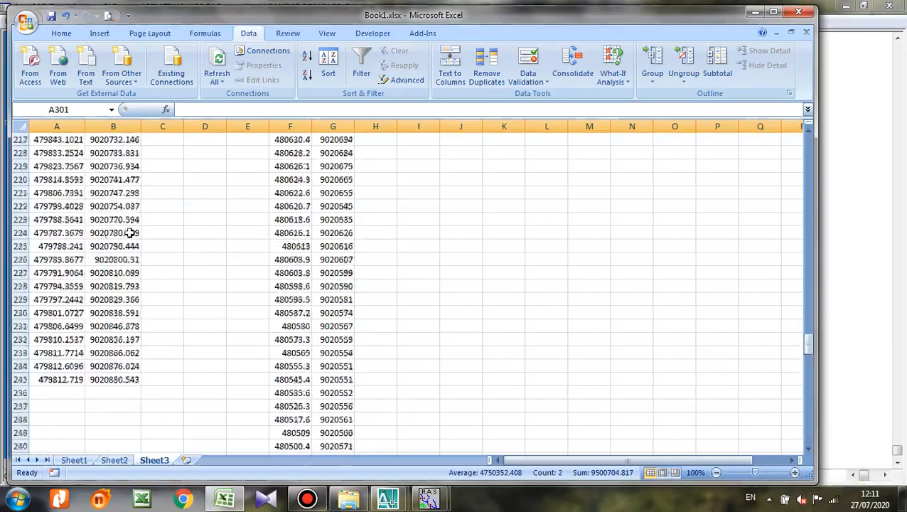
pyautogui.scroll(7, 304, 213)
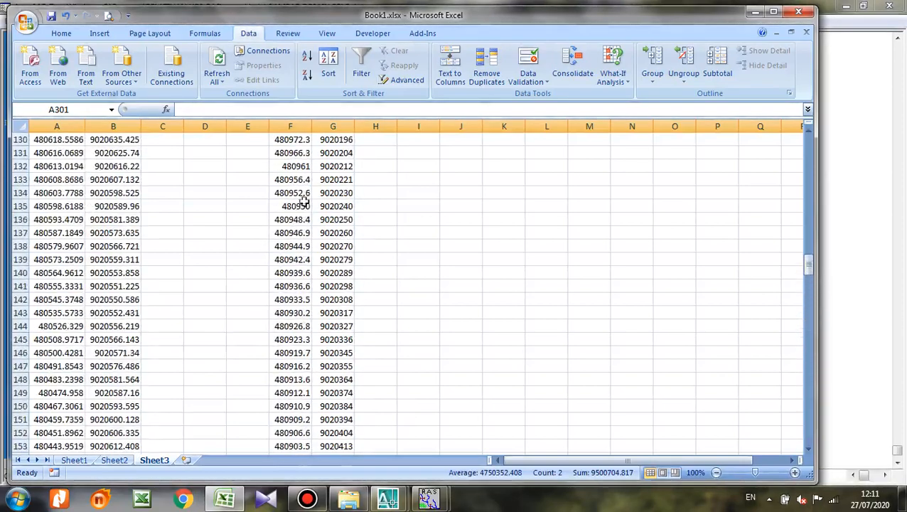
pyautogui.doubleClick(353, 123)
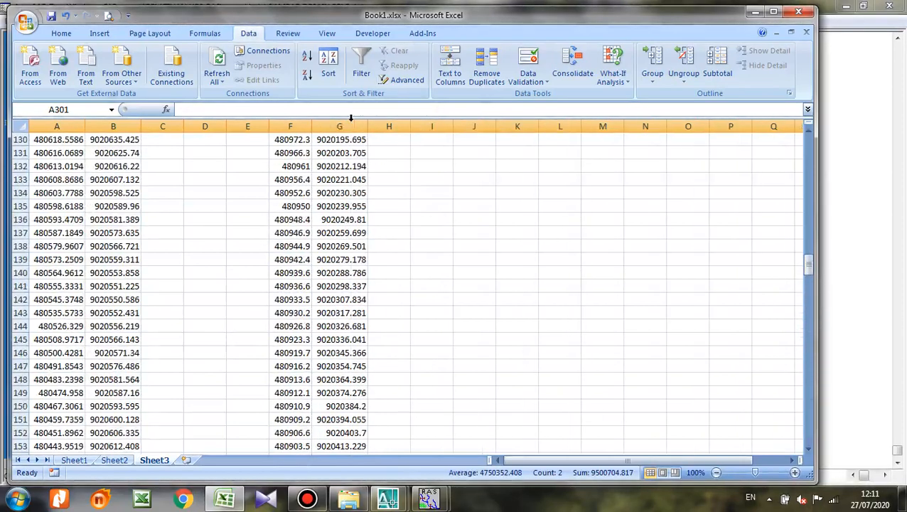
pyautogui.doubleClick(311, 126)
pyautogui.moveTo(296, 125); pyautogui.dragTo(353, 126)
pyautogui.hotkey('ctrl', 'c')
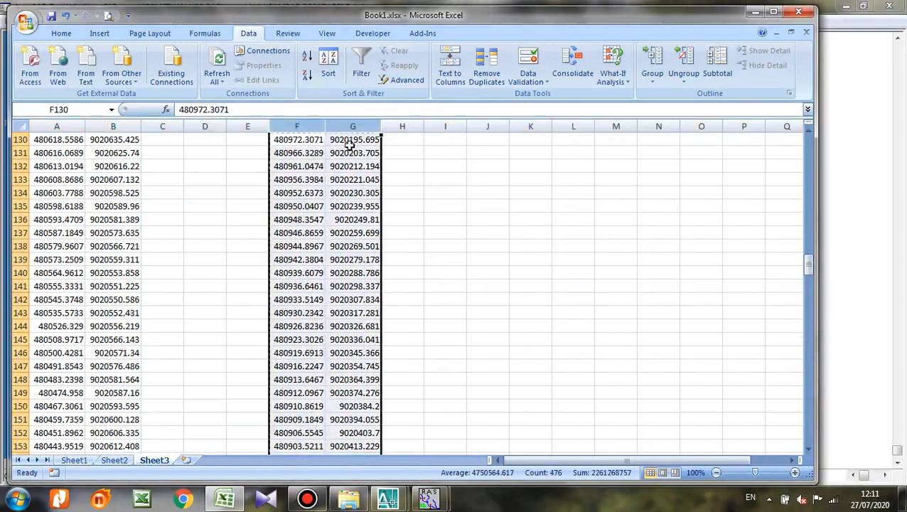
pyautogui.hotkey('ctrl', 'c')
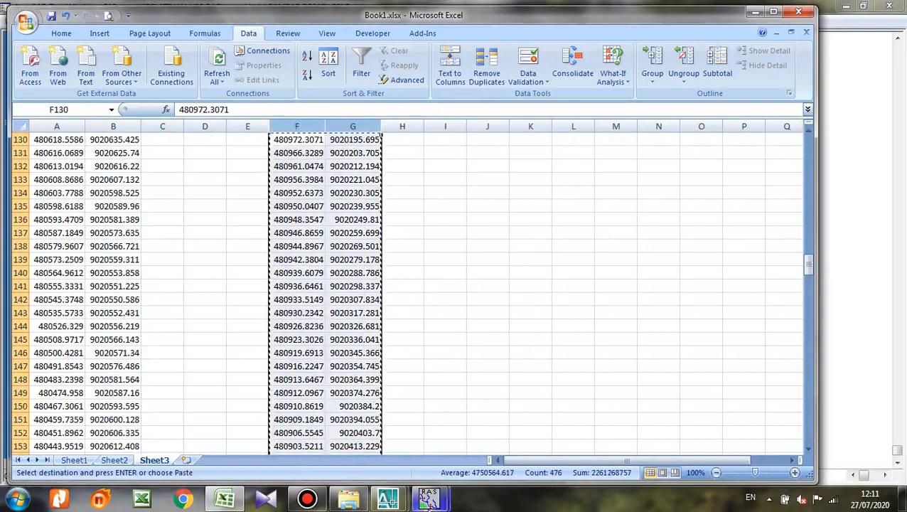
# Switch to the HEC-RAS geometric data and clear all schematic coordinates from the reach invert lines table for SUNGAI BELO, reach LATIHAN
pyautogui.moveTo(429, 499)
pyautogui.click(476, 442)
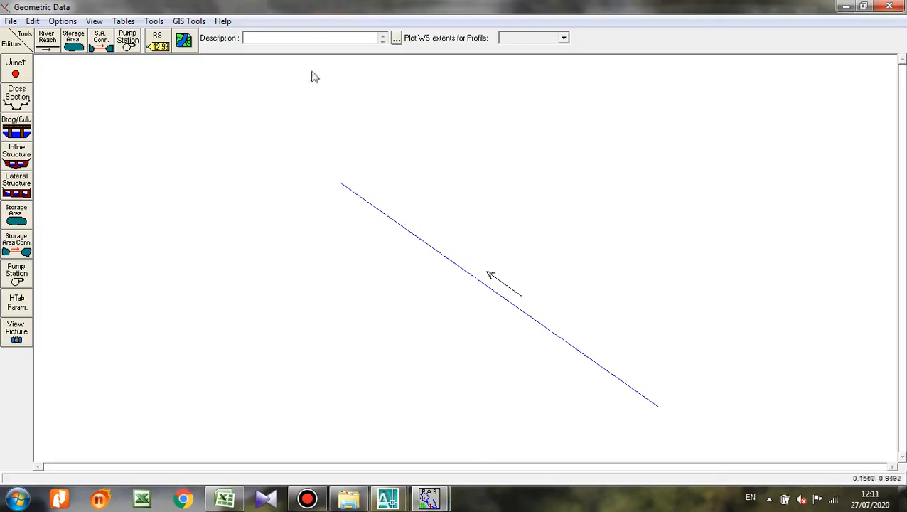
pyautogui.click(188, 21)
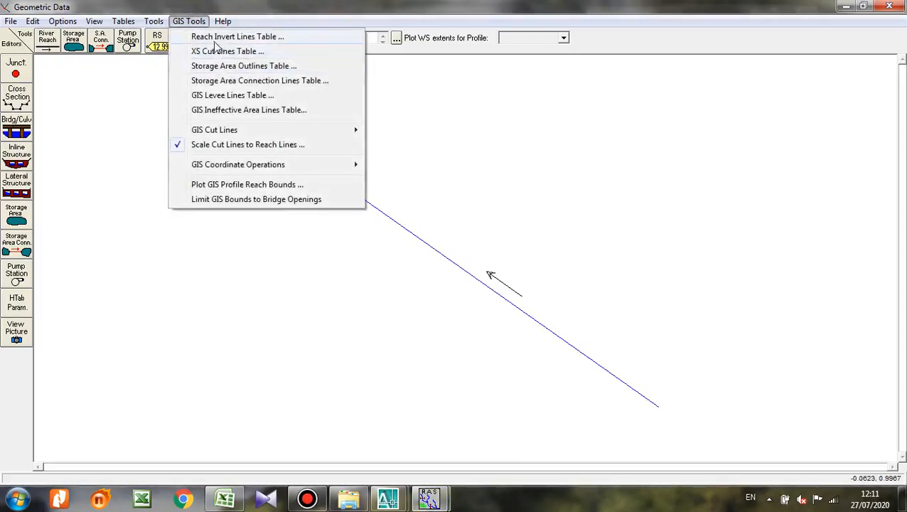
pyautogui.click(217, 38)
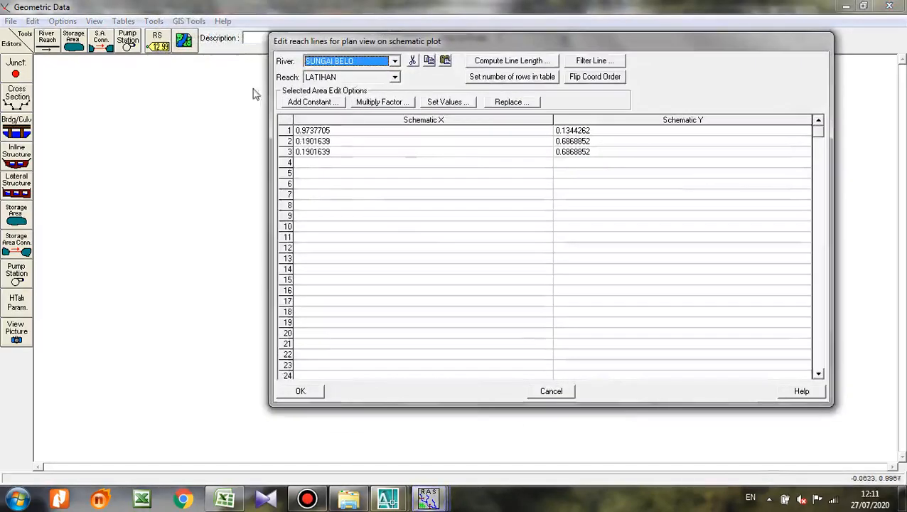
pyautogui.moveTo(329, 130); pyautogui.dragTo(580, 130)
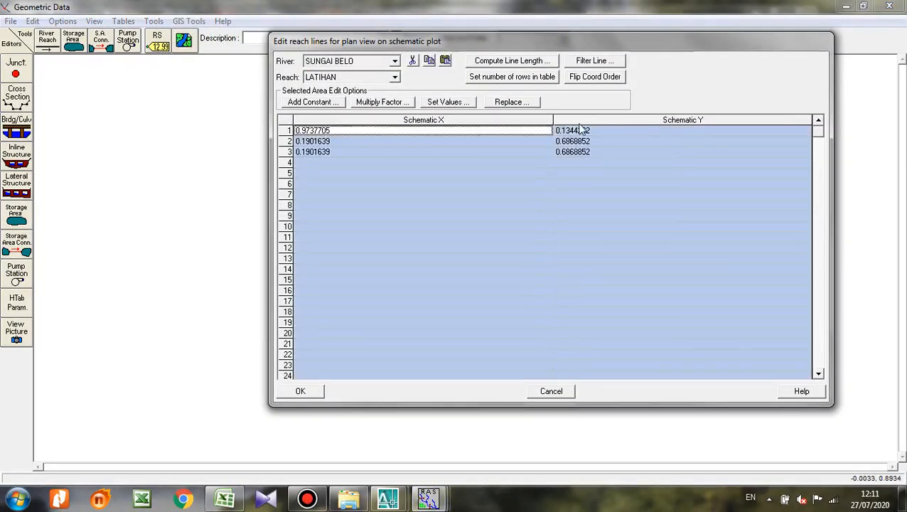
pyautogui.press('Delete')
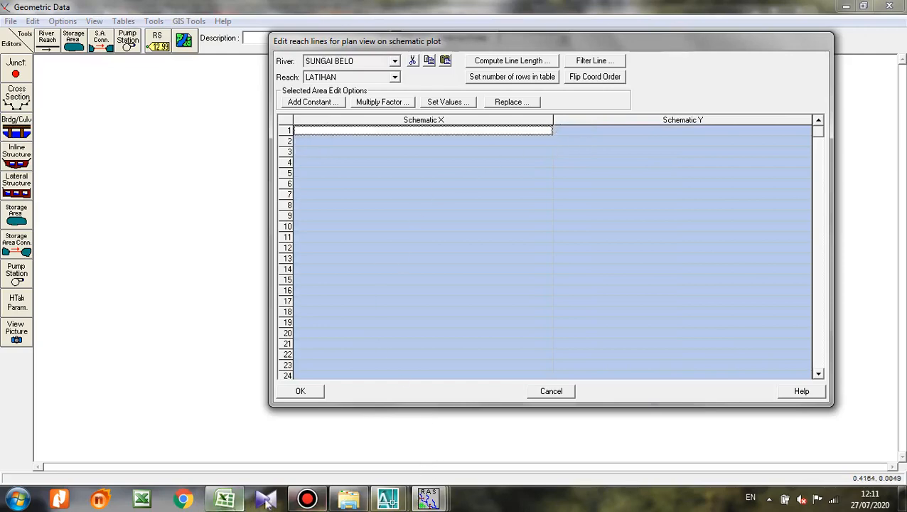
# Switch to Excel and copy only the filled coordinate range F94:G331 on Sheet3
pyautogui.click(237, 501)
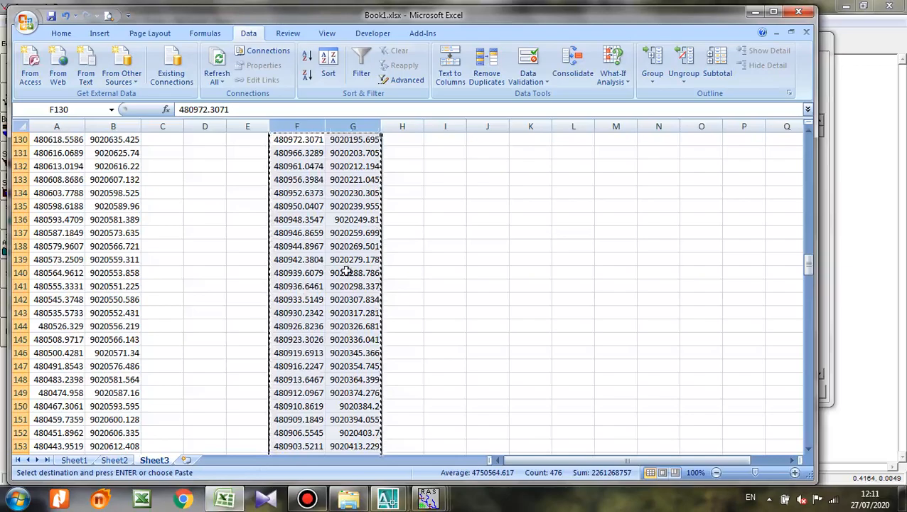
pyautogui.scroll(19, 347, 210)
pyautogui.scroll(-7, 346, 208)
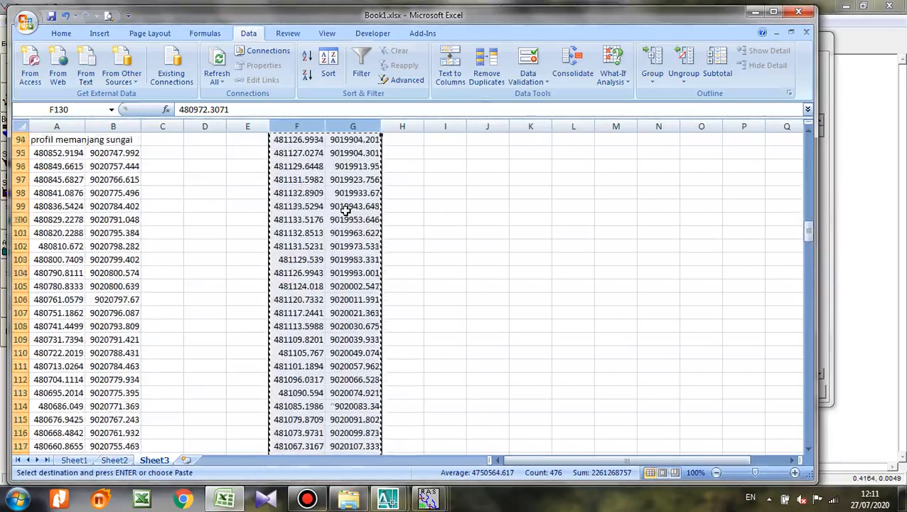
pyautogui.scroll(3, 305, 236)
pyautogui.moveTo(293, 259); pyautogui.dragTo(351, 379)
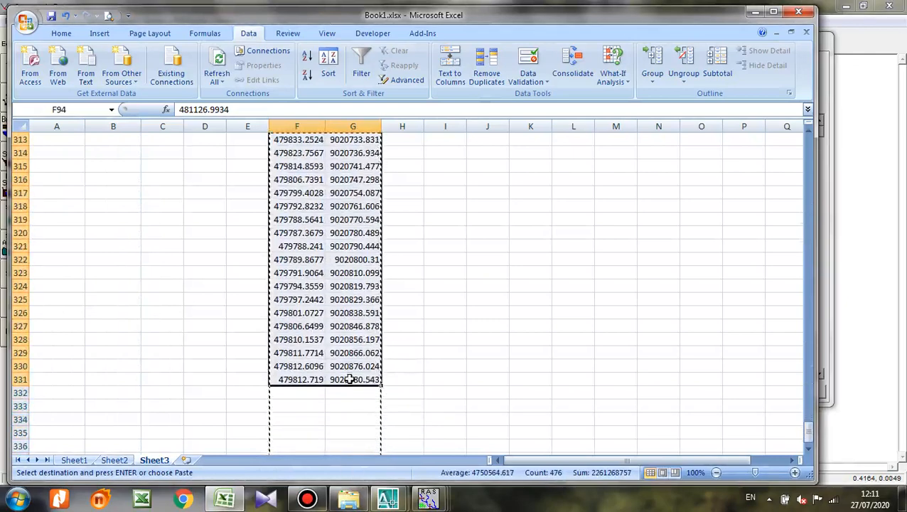
pyautogui.hotkey('ctrl', 'c')
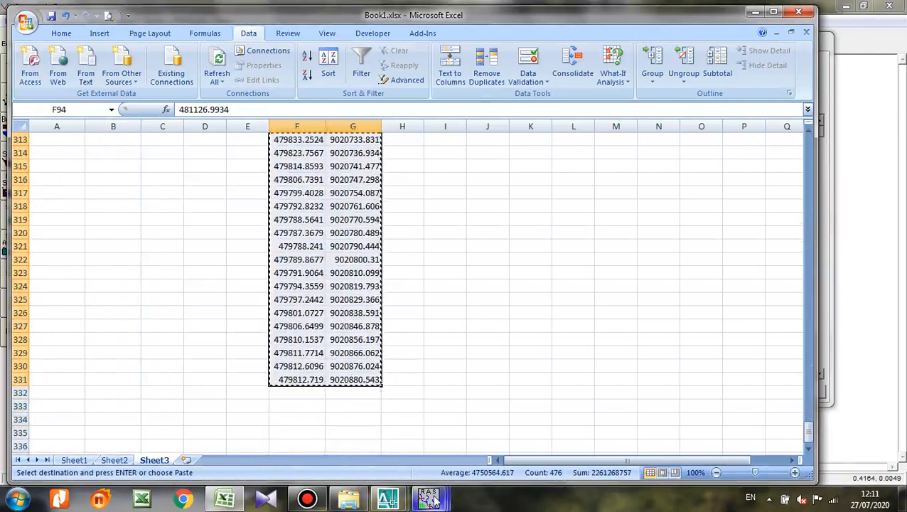
# Switch to HEC-RAS, paste the coordinates into the Schematic X and Y columns for SUNGAI BELO, reach LATIHAN, and accept the table
pyautogui.moveTo(427, 500)
pyautogui.click(573, 432)
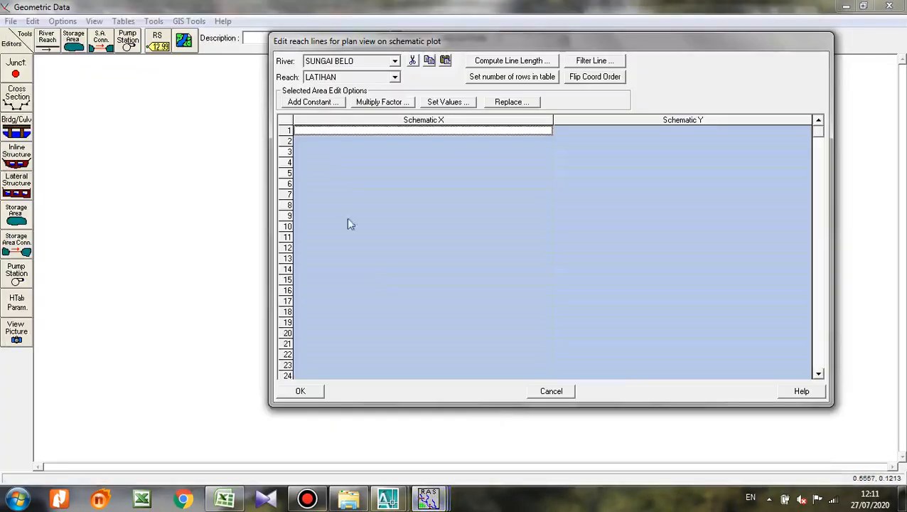
pyautogui.moveTo(324, 121); pyautogui.dragTo(596, 124)
pyautogui.hotkey('ctrl', 'v')
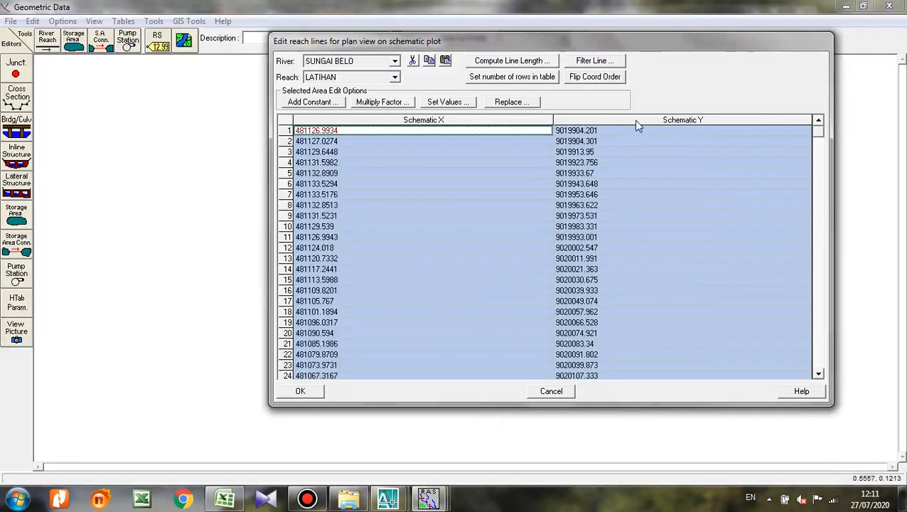
pyautogui.click(300, 392)
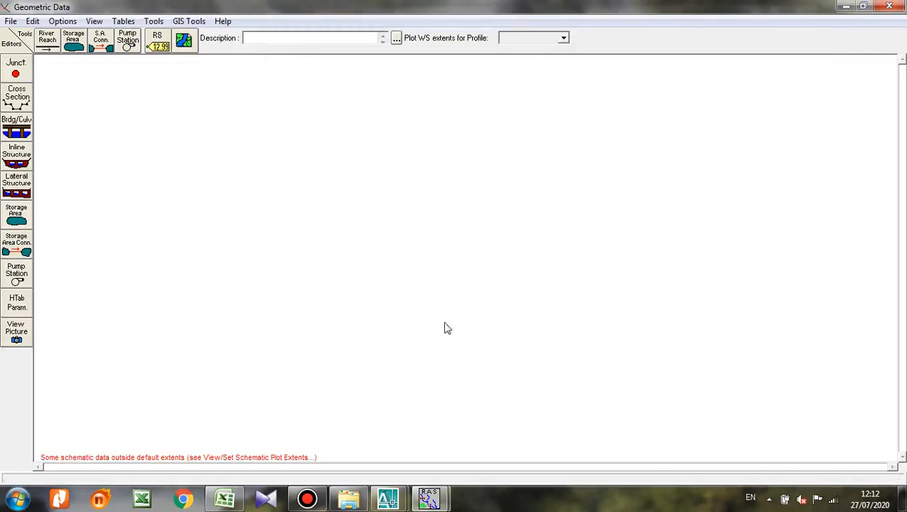
# Set the schematic plot extents to the computed data extents
pyautogui.rightClick(439, 176)
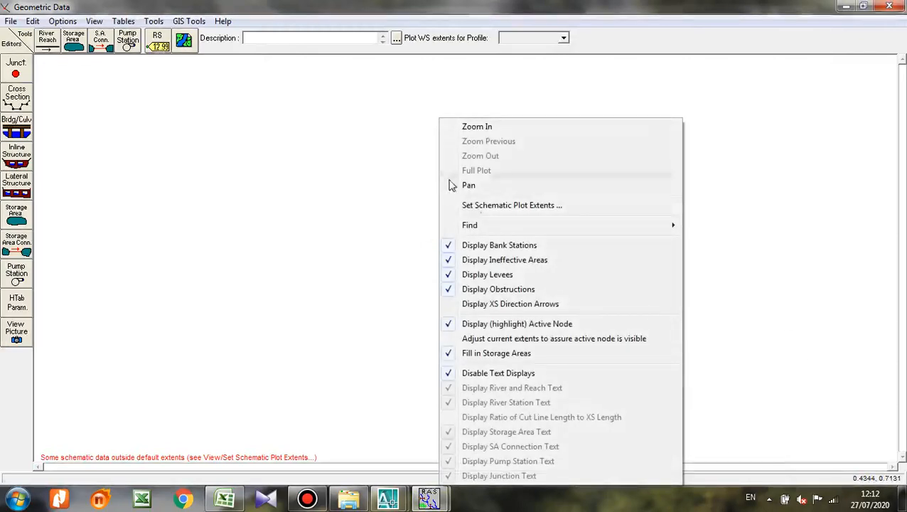
pyautogui.click(478, 206)
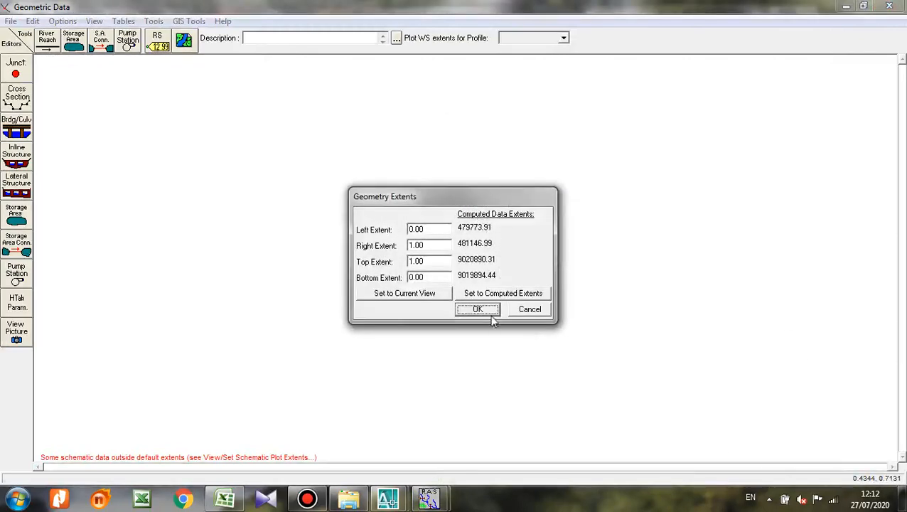
pyautogui.click(431, 297)
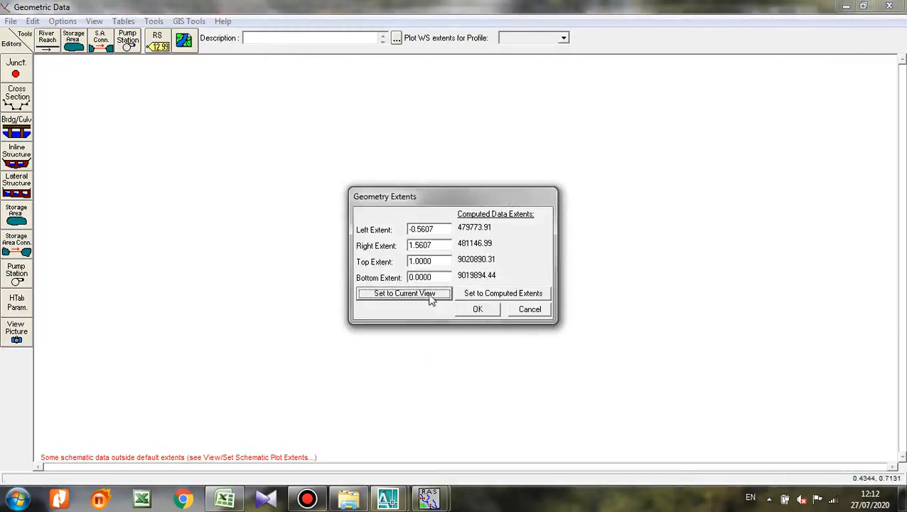
pyautogui.click(475, 299)
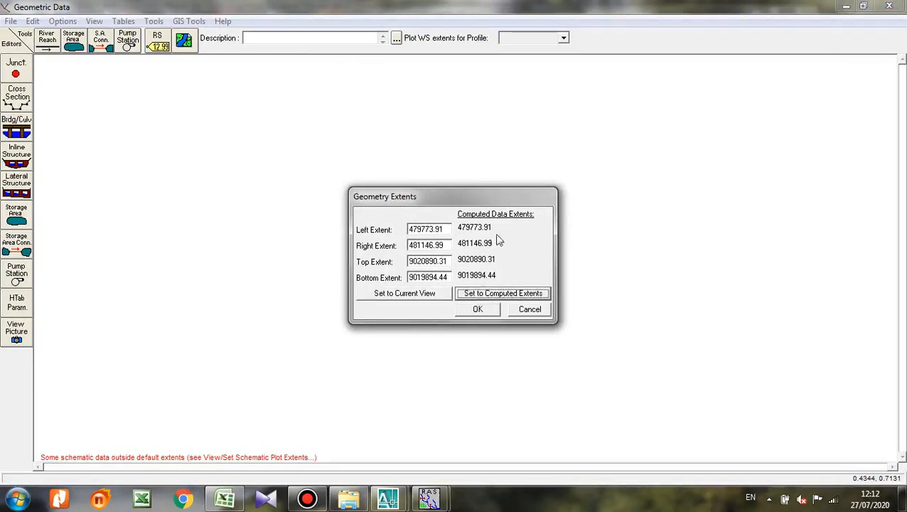
pyautogui.click(478, 310)
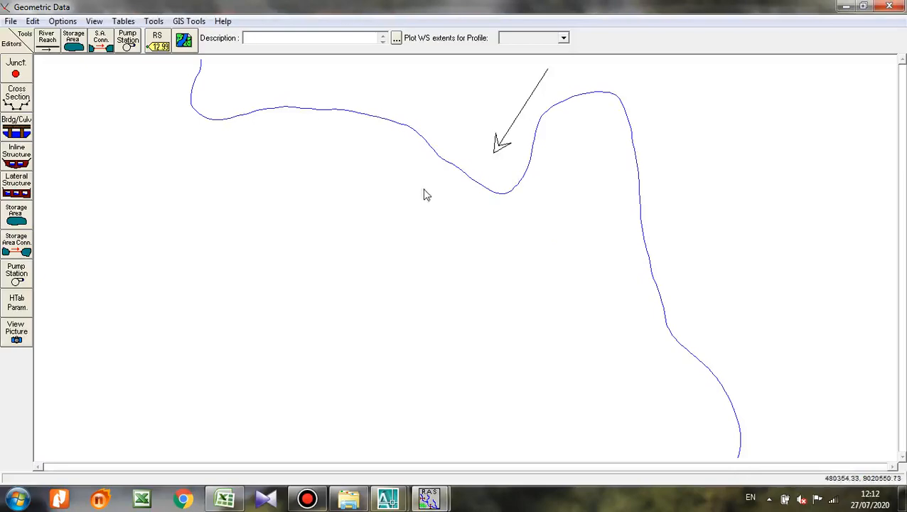
# Compute the line length of the SUNGAI BELO reach from its reach invert lines table, leaving the table unedited
pyautogui.click(192, 22)
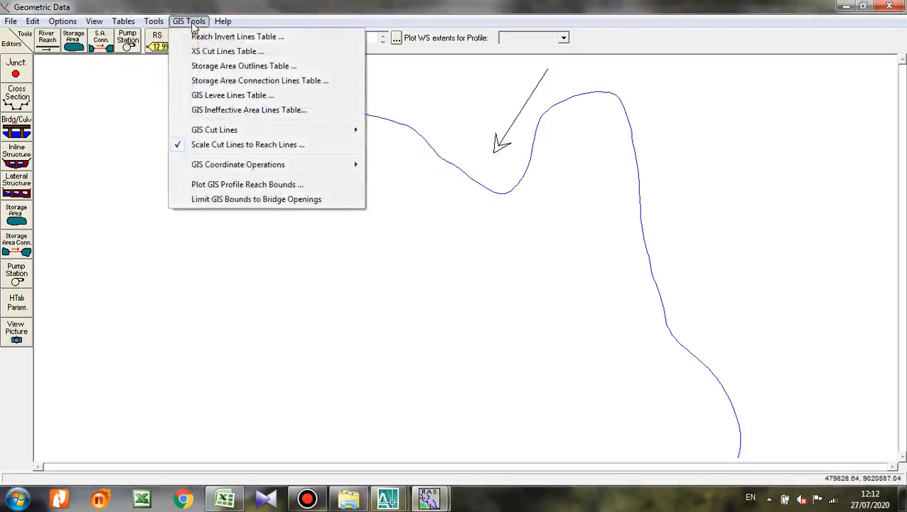
pyautogui.click(207, 37)
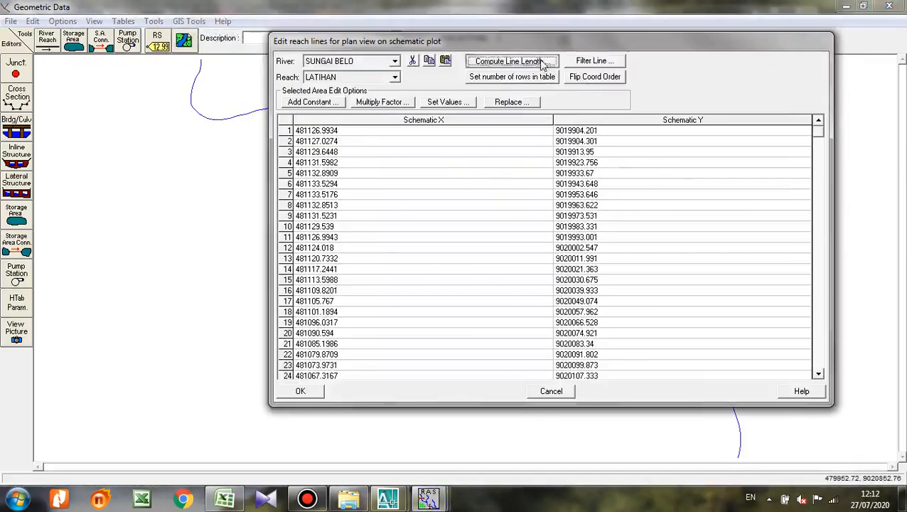
pyautogui.click(542, 62)
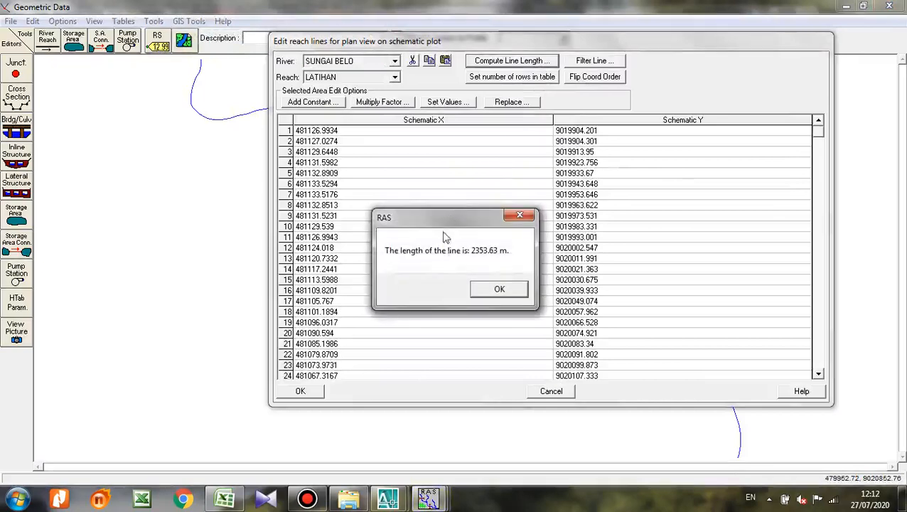
pyautogui.click(500, 290)
pyautogui.click(553, 391)
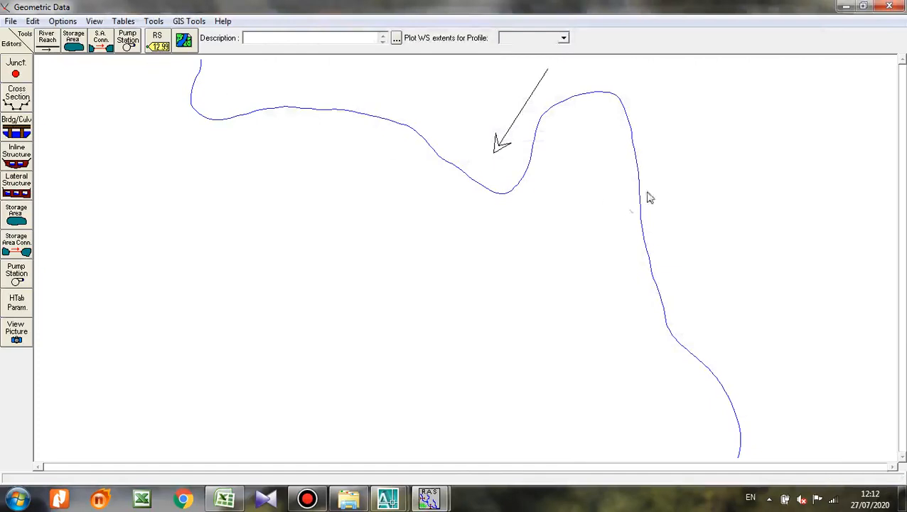
pyautogui.click(17, 103)
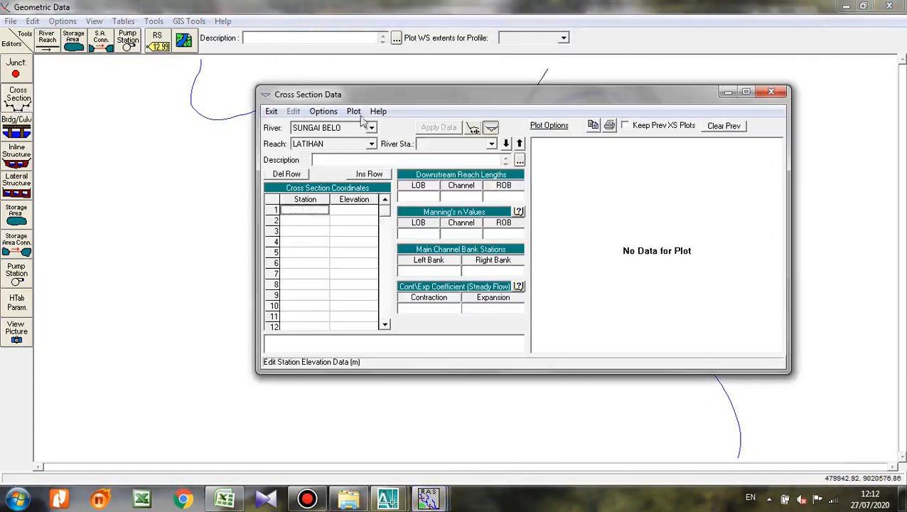
pyautogui.click(327, 115)
pyautogui.click(332, 127)
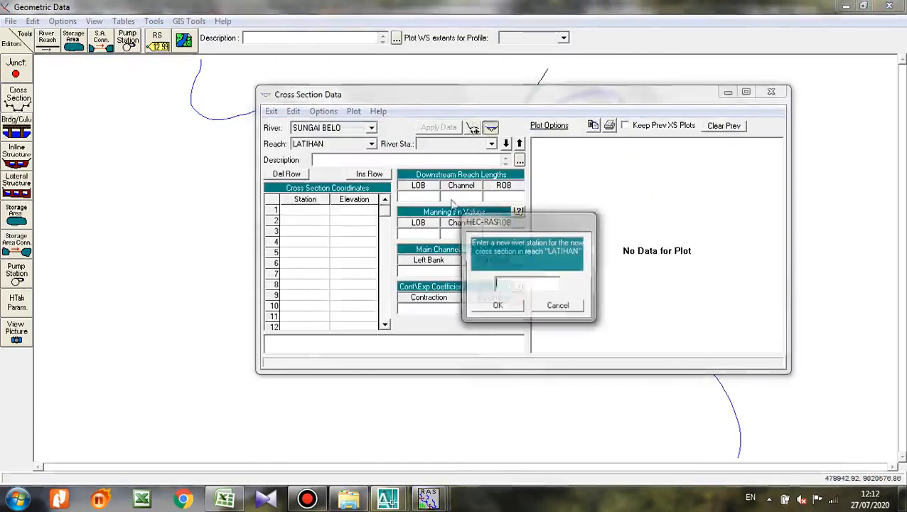
pyautogui.click(559, 306)
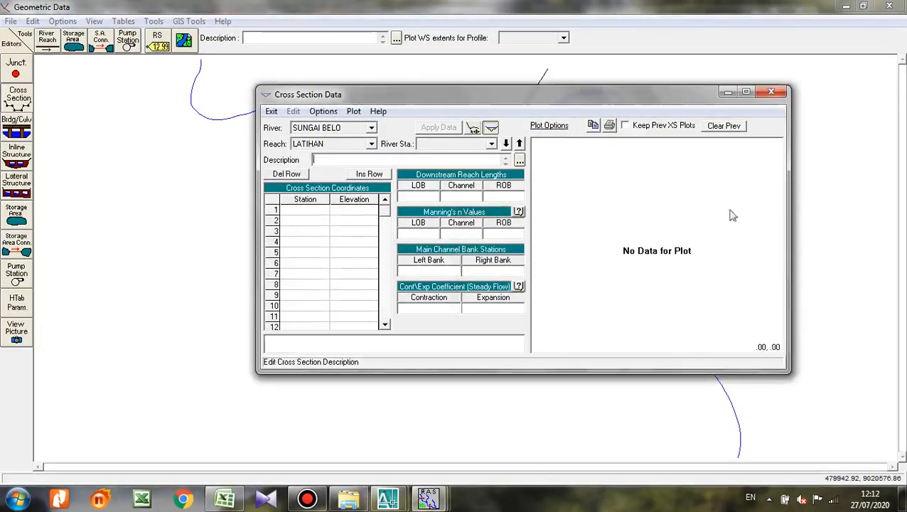
pyautogui.click(770, 92)
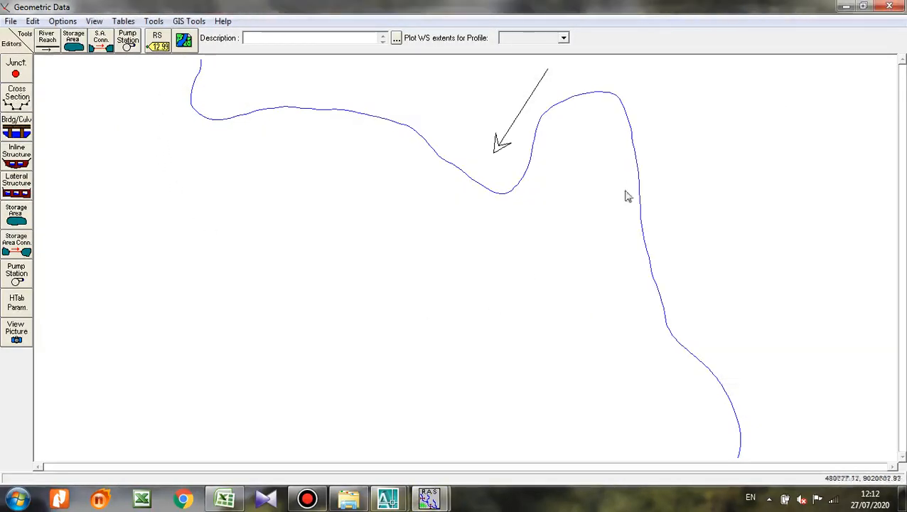